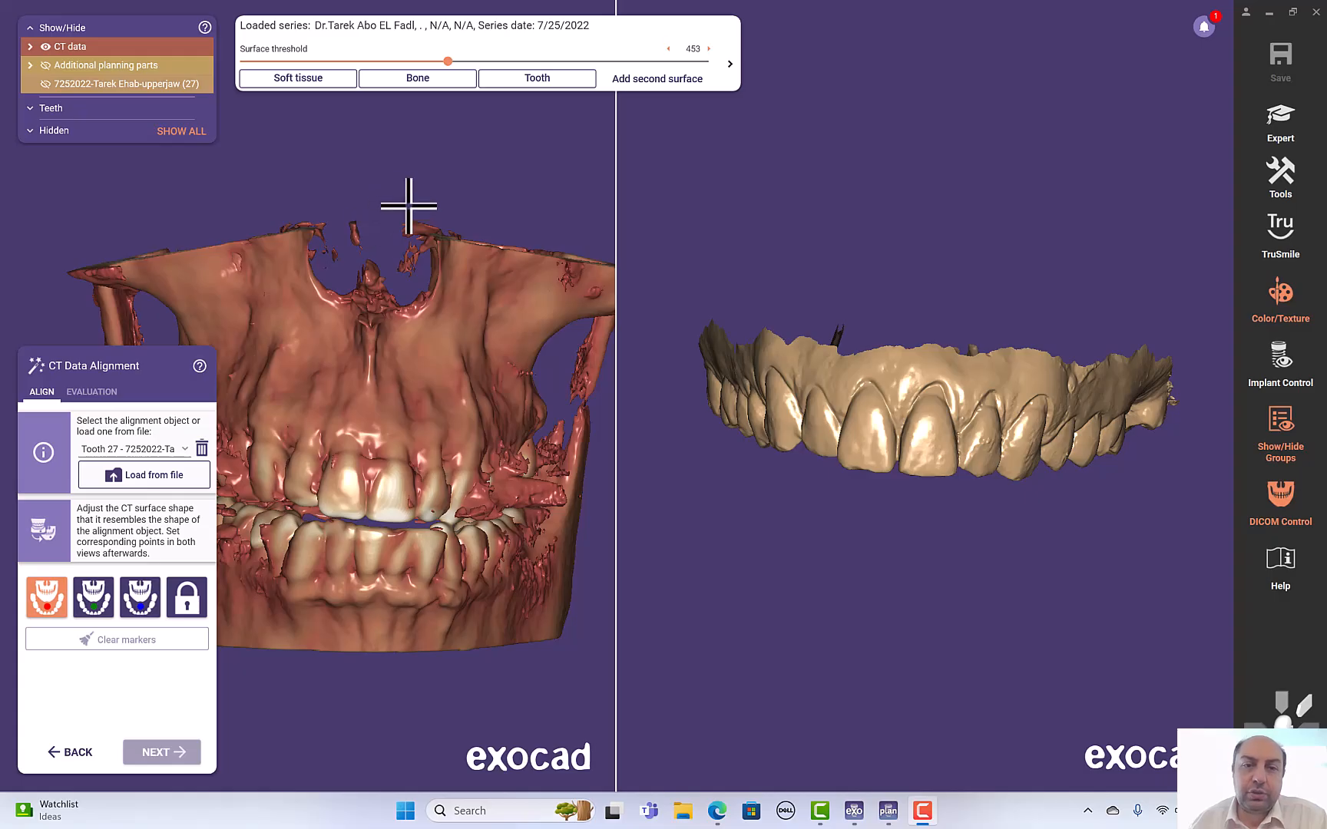
# - Raise the CT surface threshold to 733
pyautogui.moveTo(356, 208); pyautogui.dragTo(361, 200, button='right')
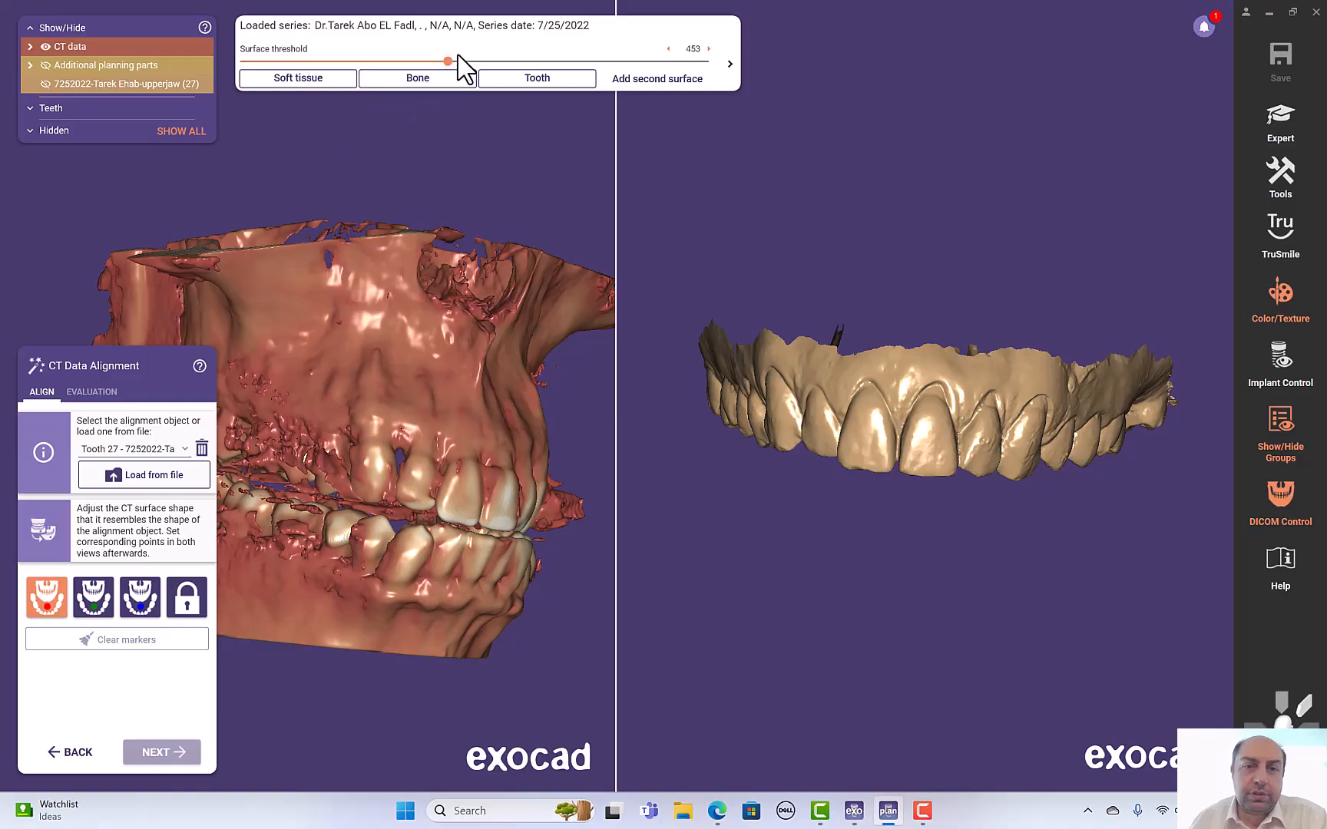
pyautogui.moveTo(447, 62); pyautogui.dragTo(497, 71)
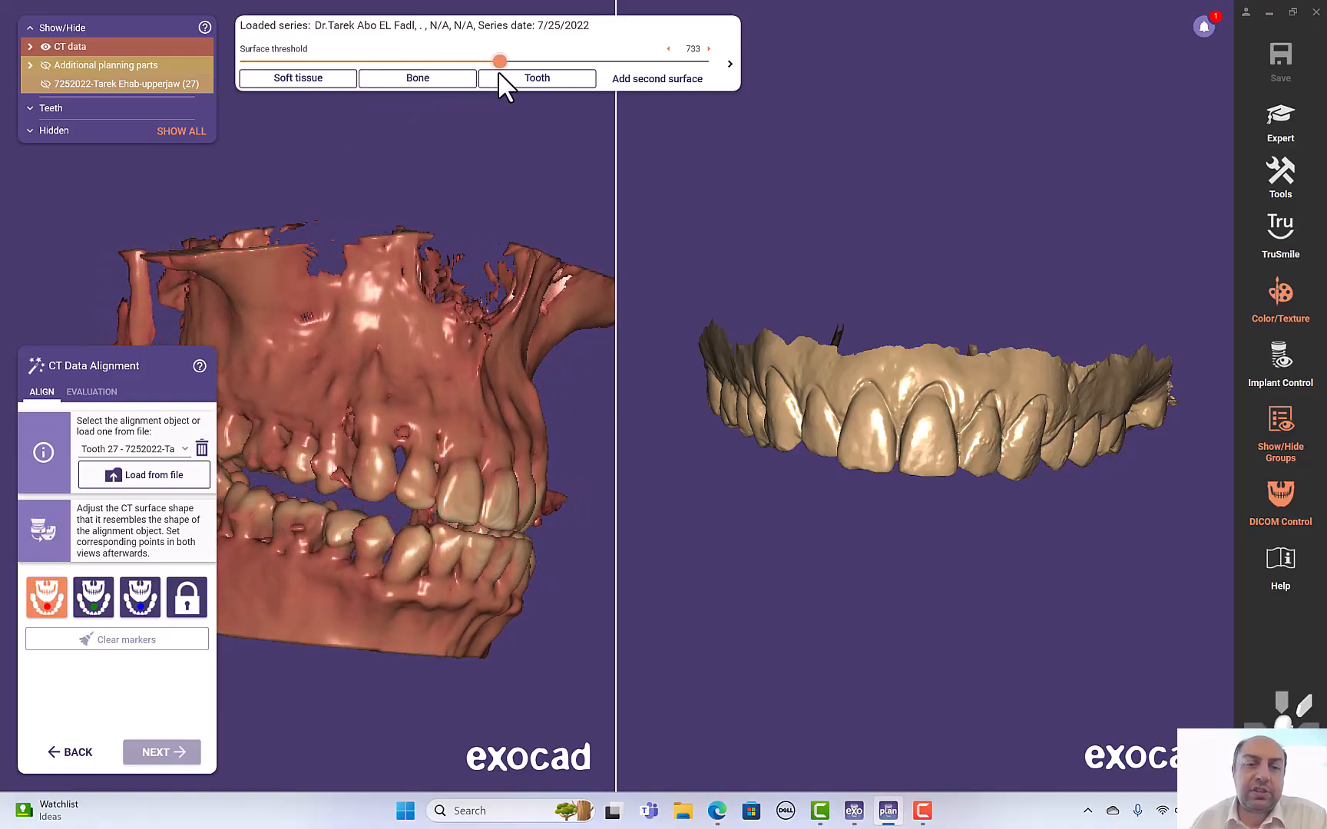
# - Rotate and zoom the CT reconstruction to inspect the teeth and jaws from several angles
pyautogui.moveTo(472, 280); pyautogui.dragTo(467, 282, button='right')
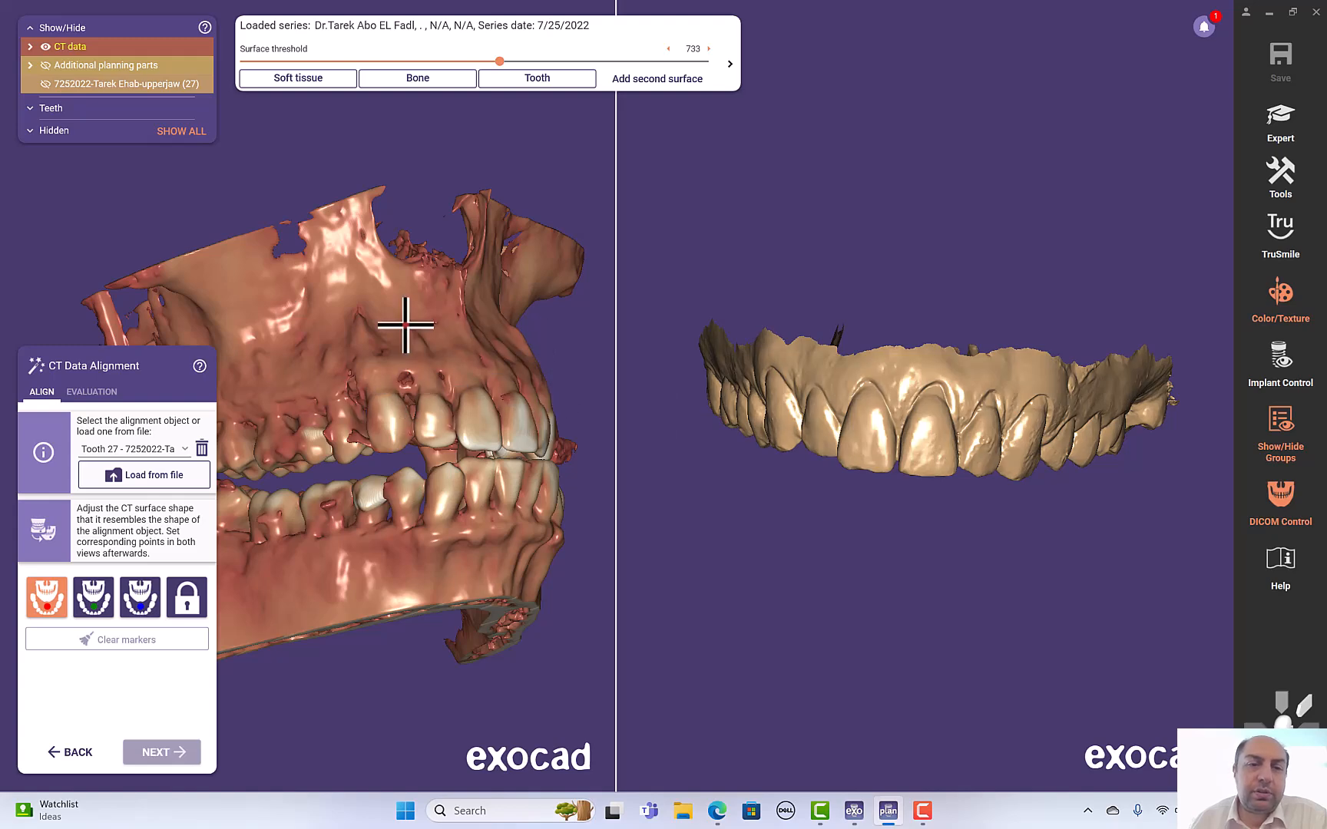
pyautogui.moveTo(505, 345); pyautogui.dragTo(530, 341, button='right')
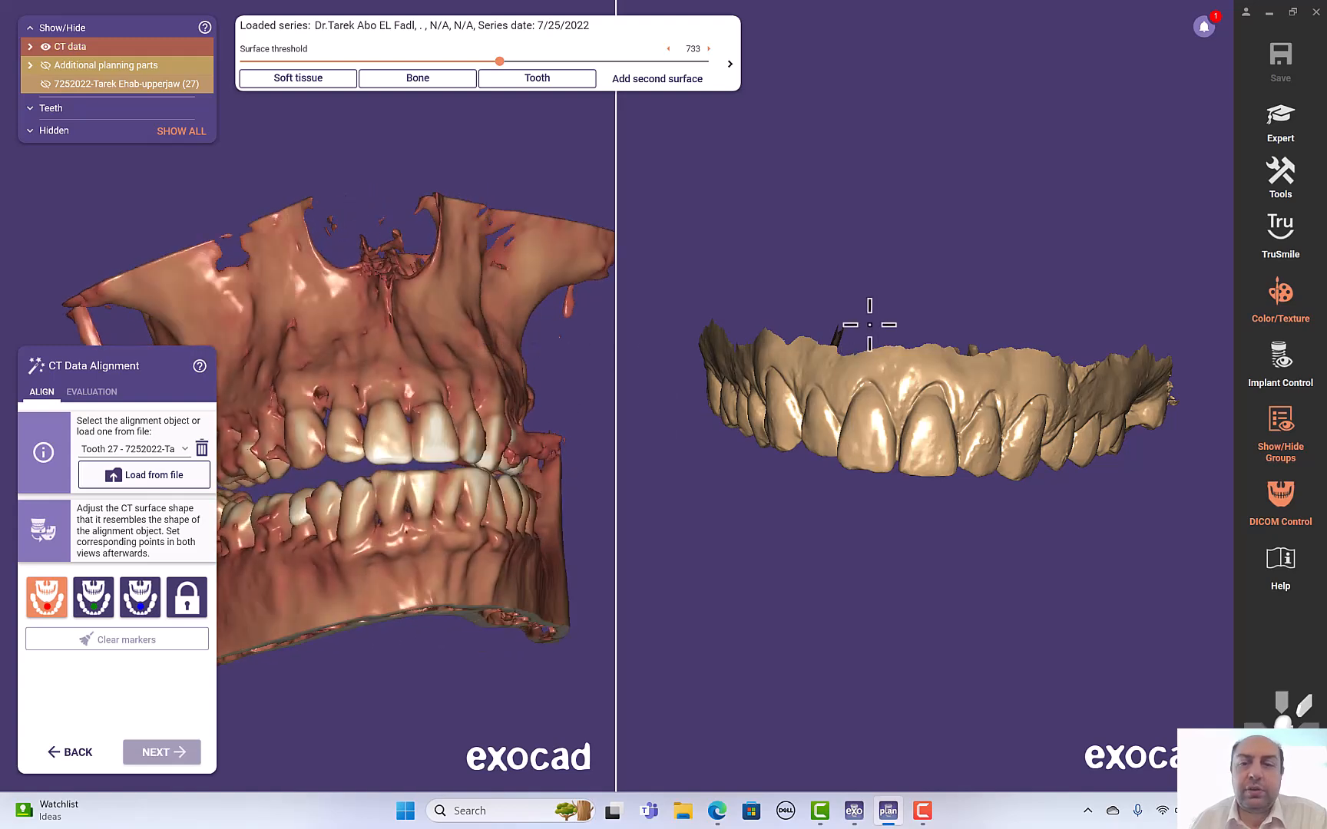
pyautogui.moveTo(869, 335); pyautogui.dragTo(873, 308, button='right')
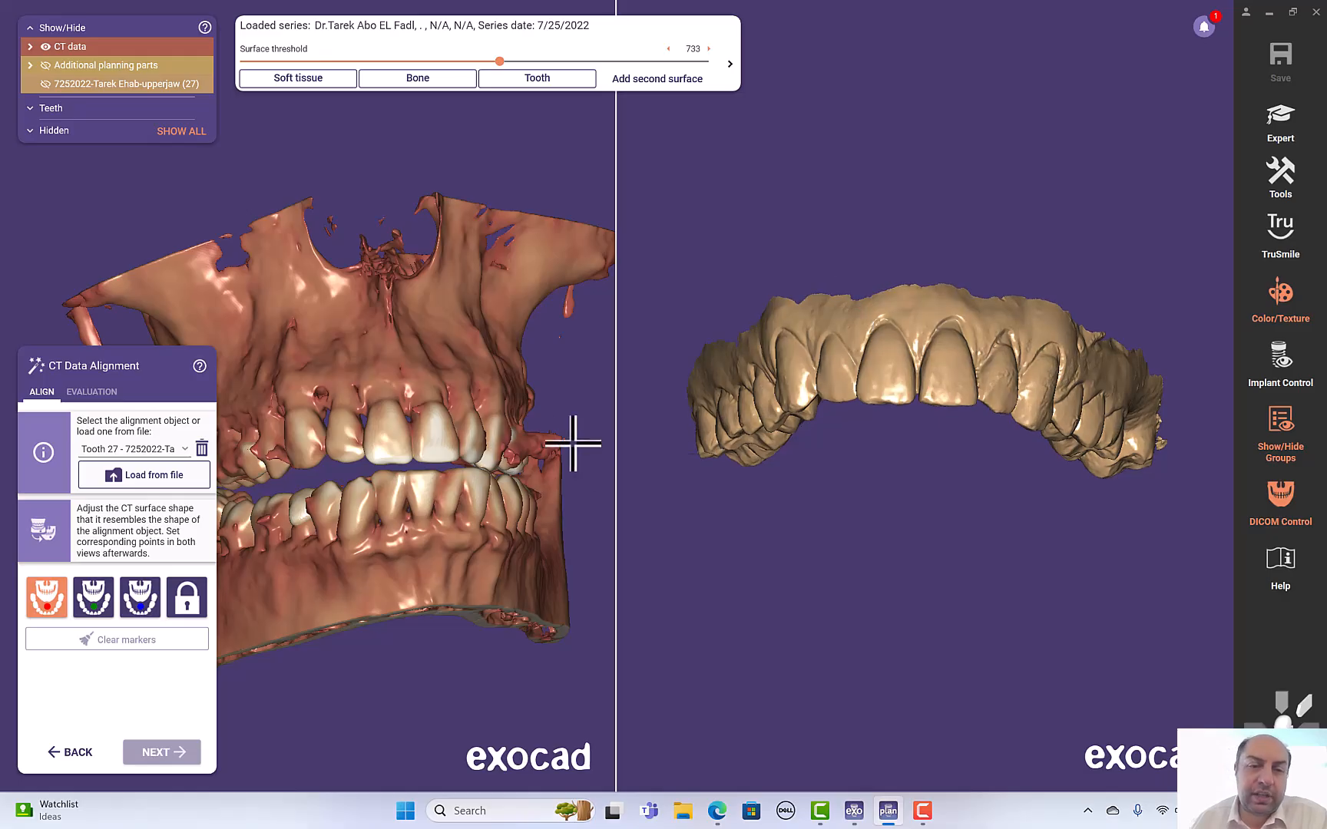
pyautogui.moveTo(432, 201)
pyautogui.mouseDown(button='right')
pyautogui.moveTo(382, 177)
pyautogui.moveTo(394, 178)
pyautogui.mouseUp(button='right')
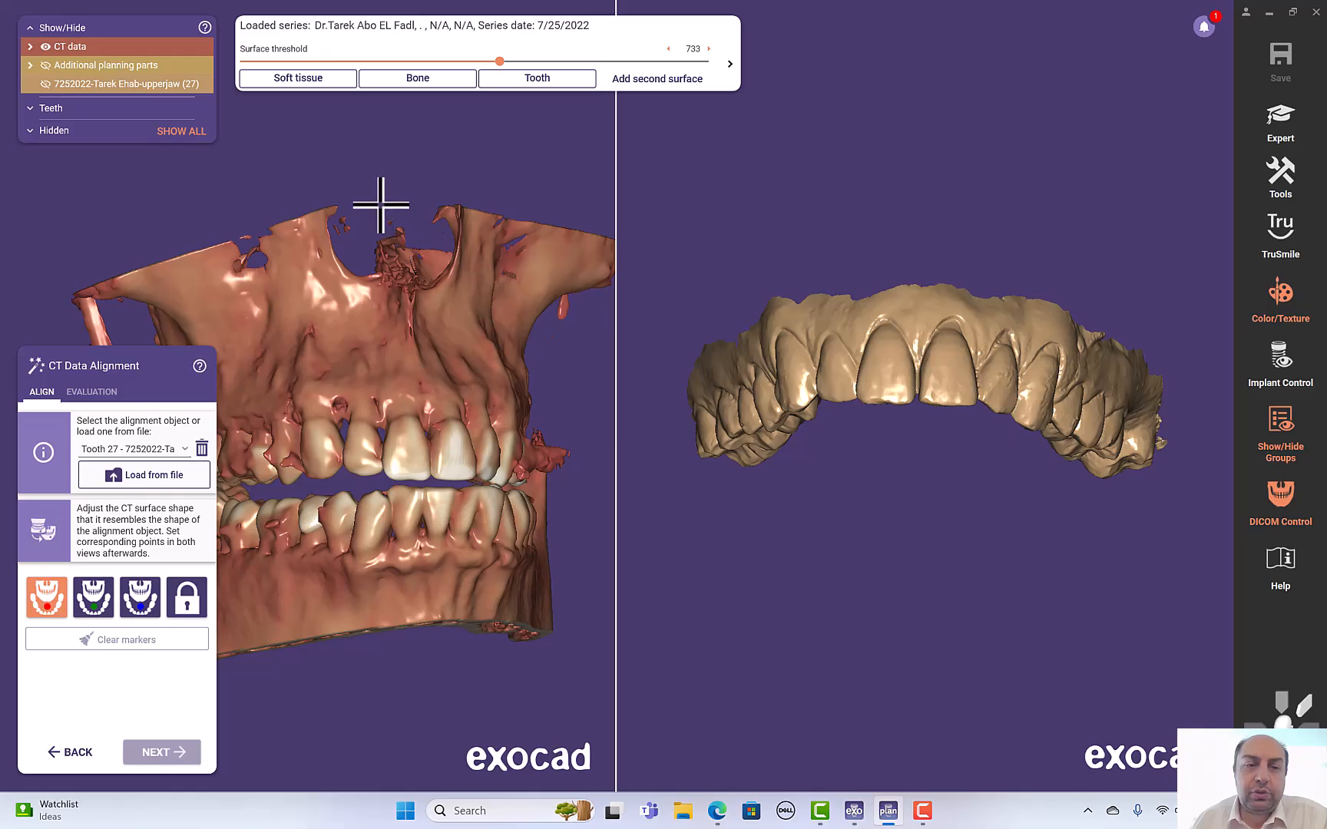
pyautogui.moveTo(405, 209); pyautogui.dragTo(415, 212, button='right')
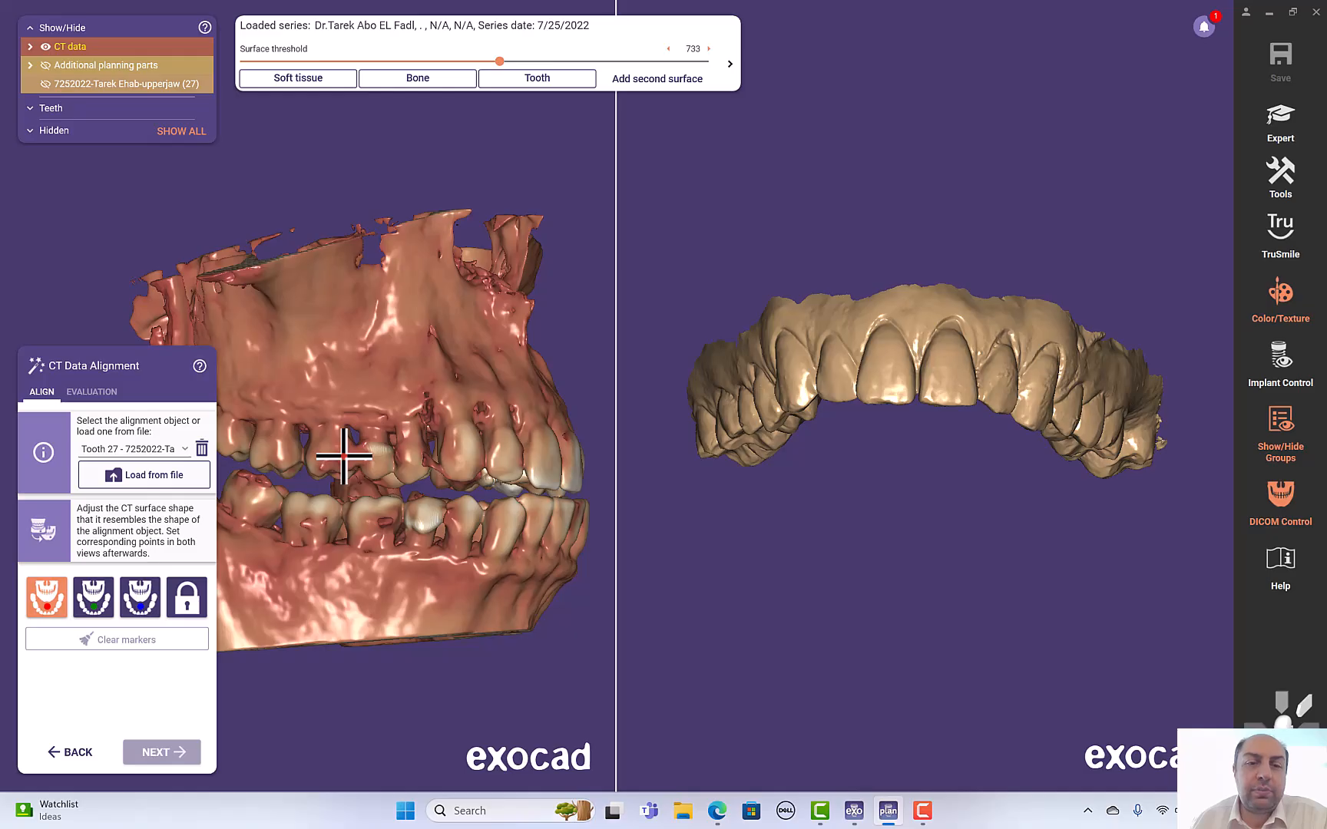
pyautogui.moveTo(707, 295); pyautogui.dragTo(704, 295, button='right')
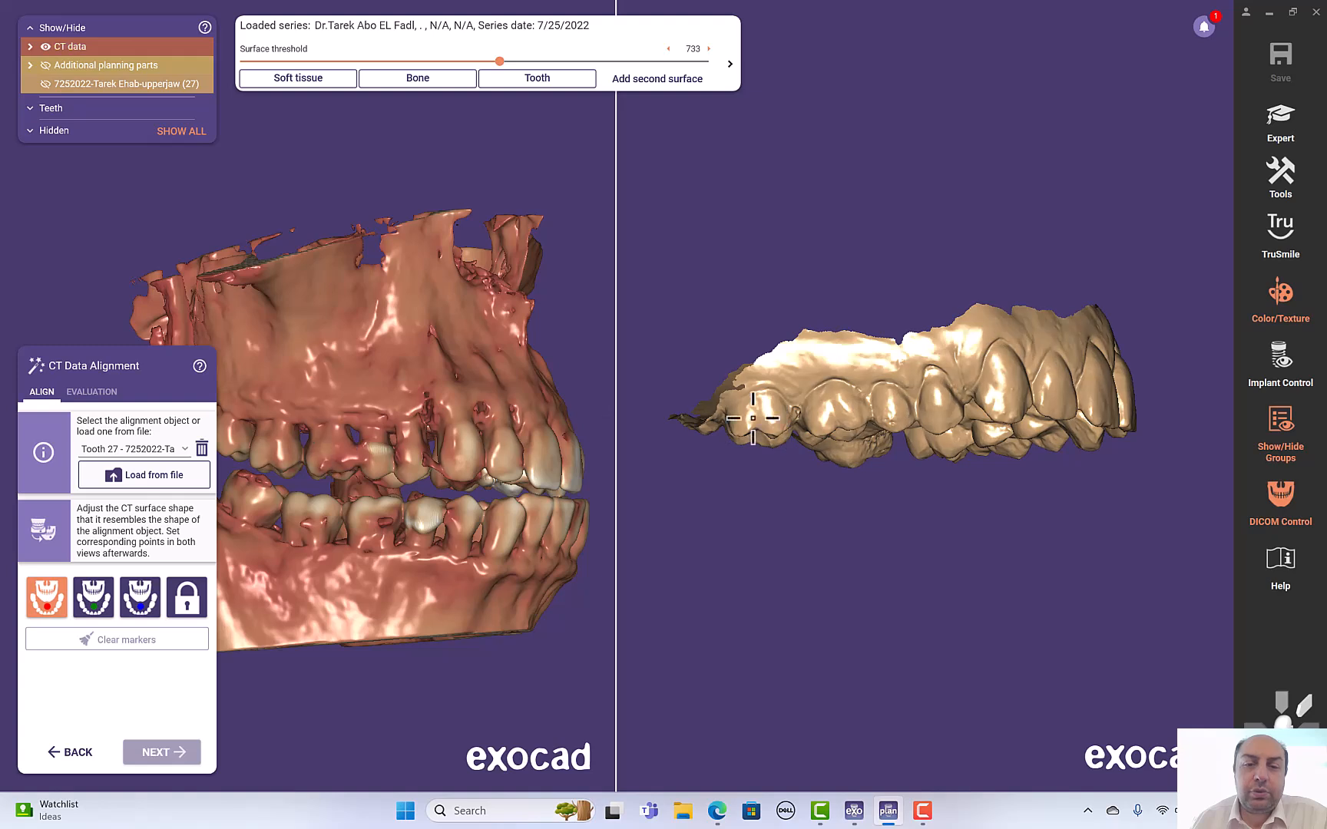
pyautogui.click(832, 421)
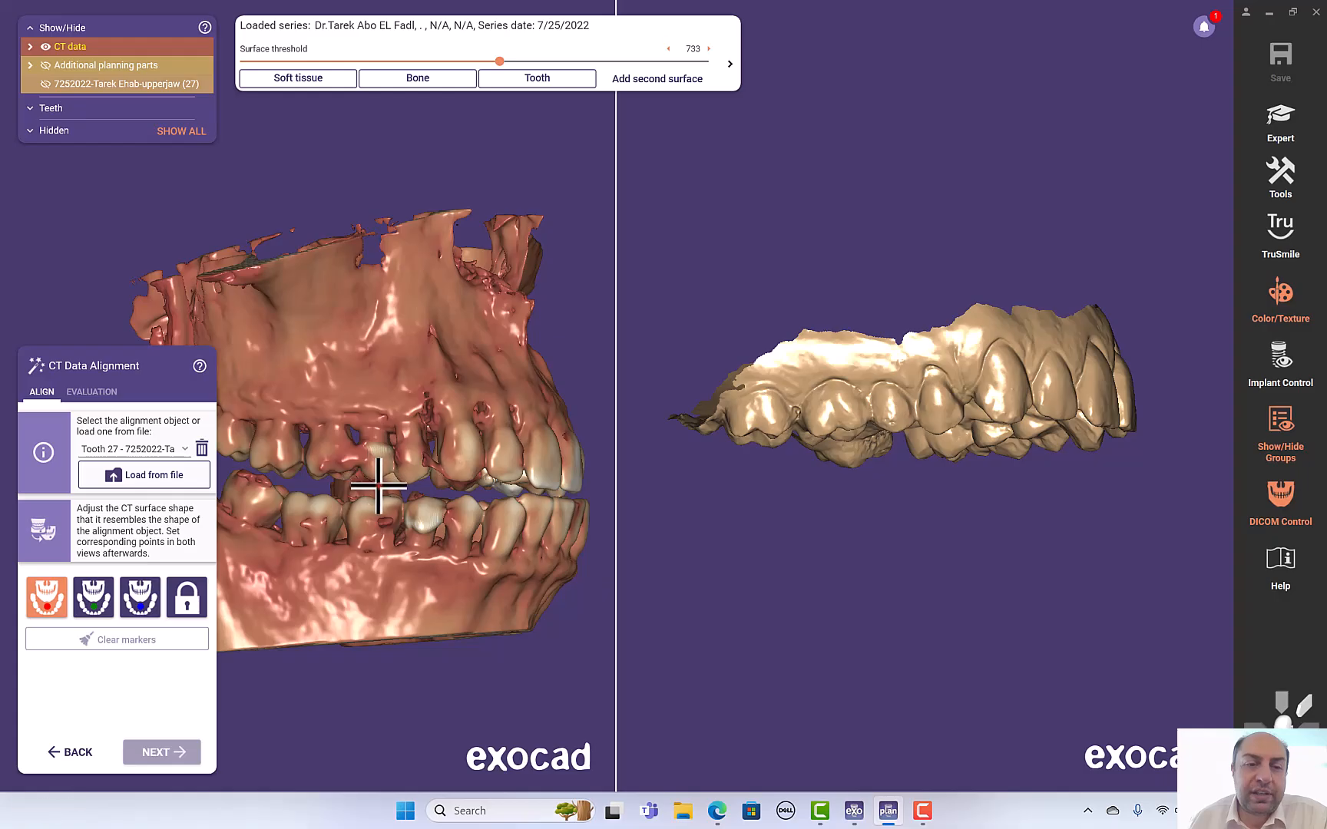
pyautogui.scroll(5, 379, 459)
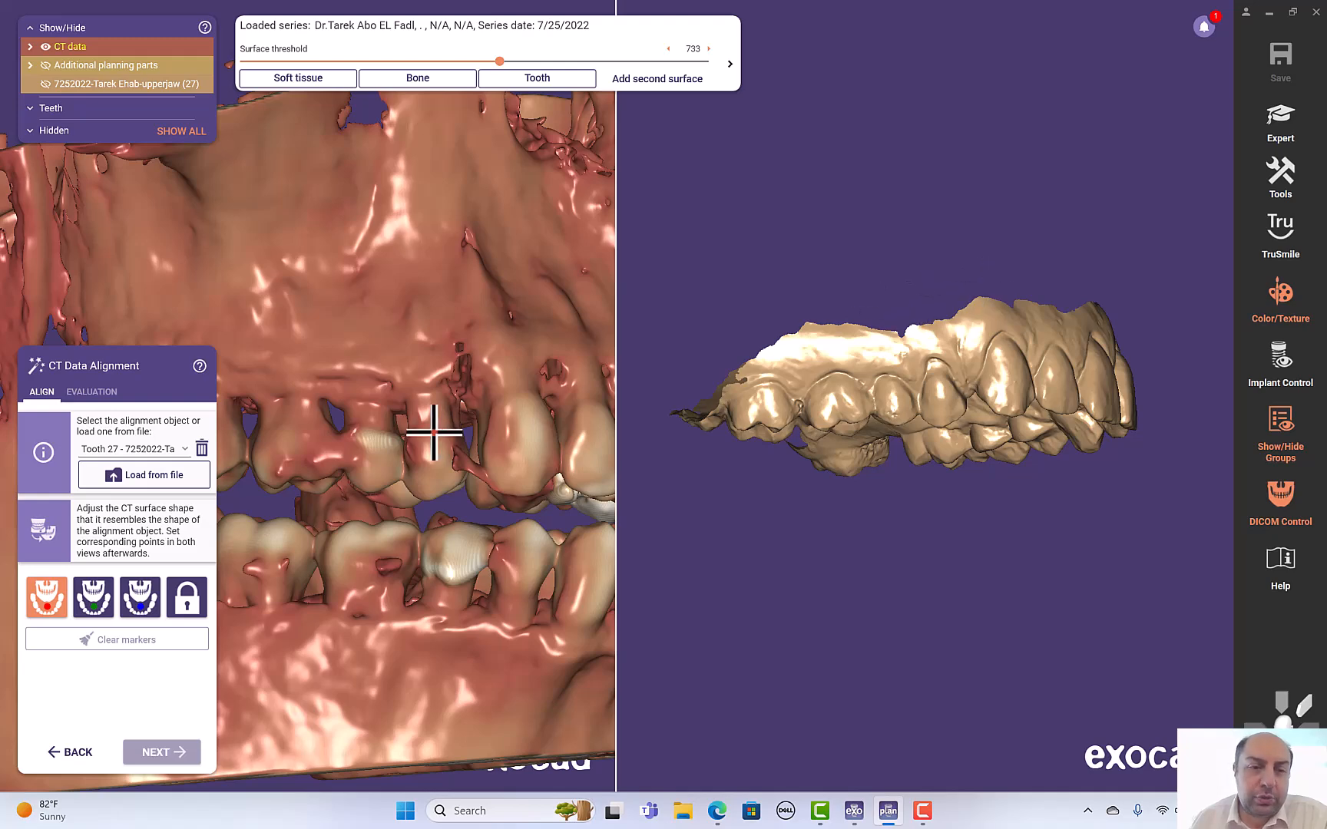
pyautogui.scroll(-3, 434, 432)
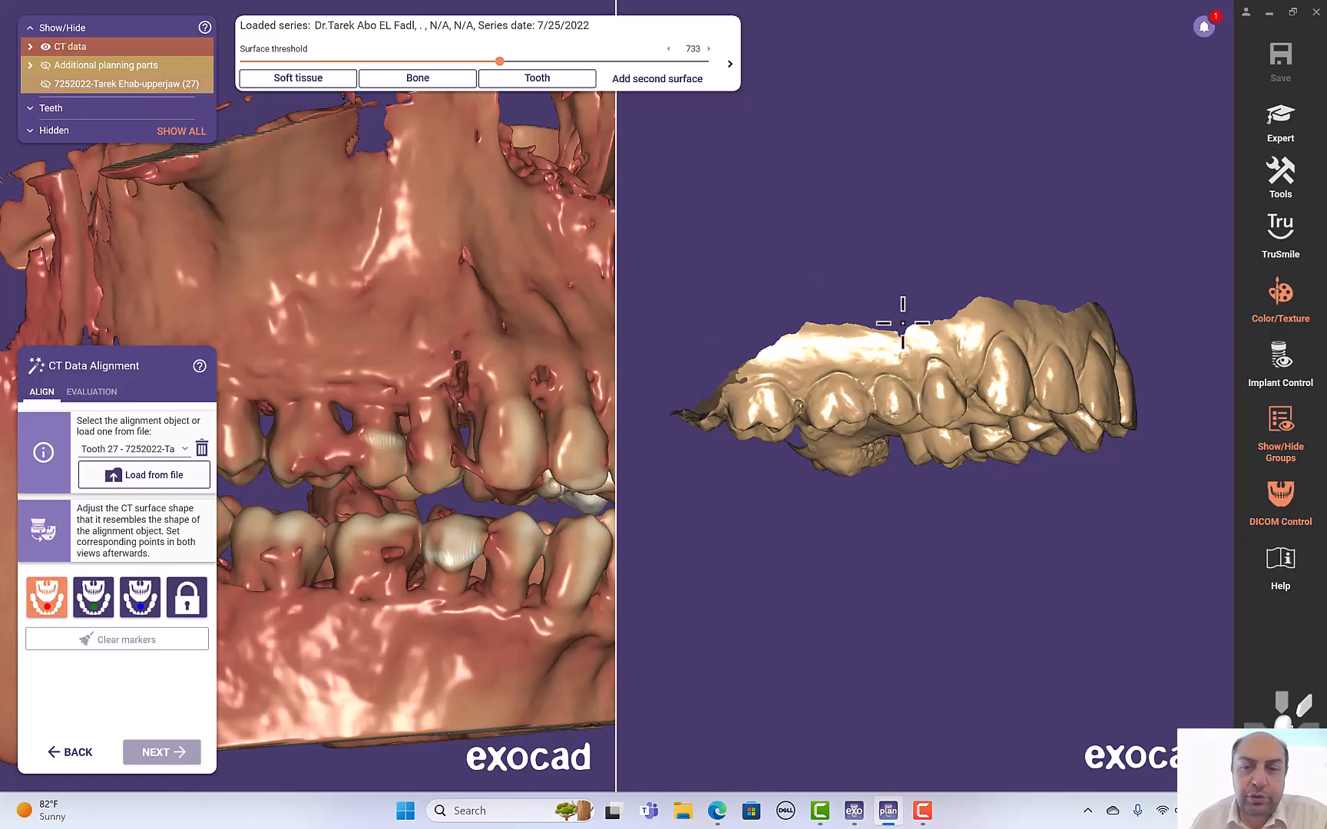
pyautogui.scroll(3, 541, 338)
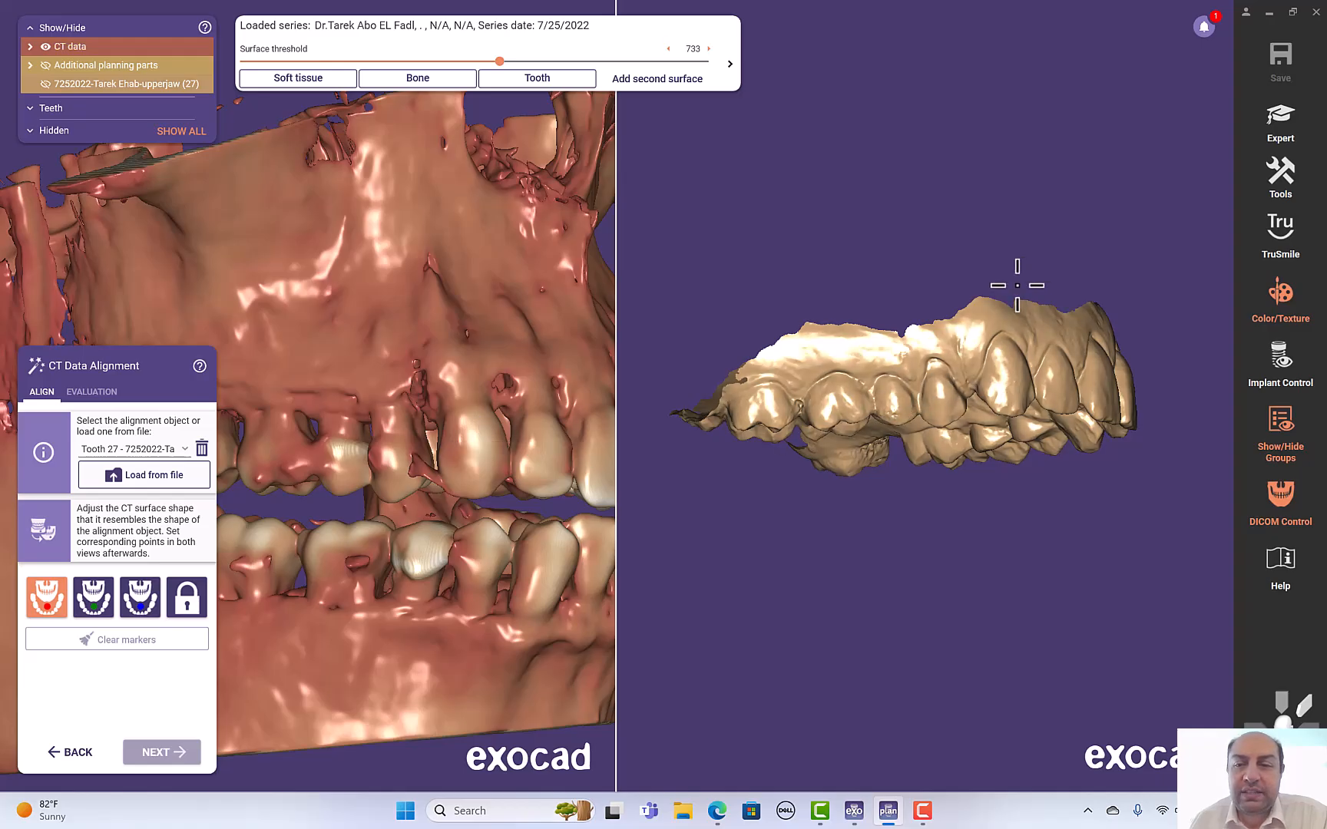
pyautogui.moveTo(1031, 272); pyautogui.dragTo(980, 343, button='right')
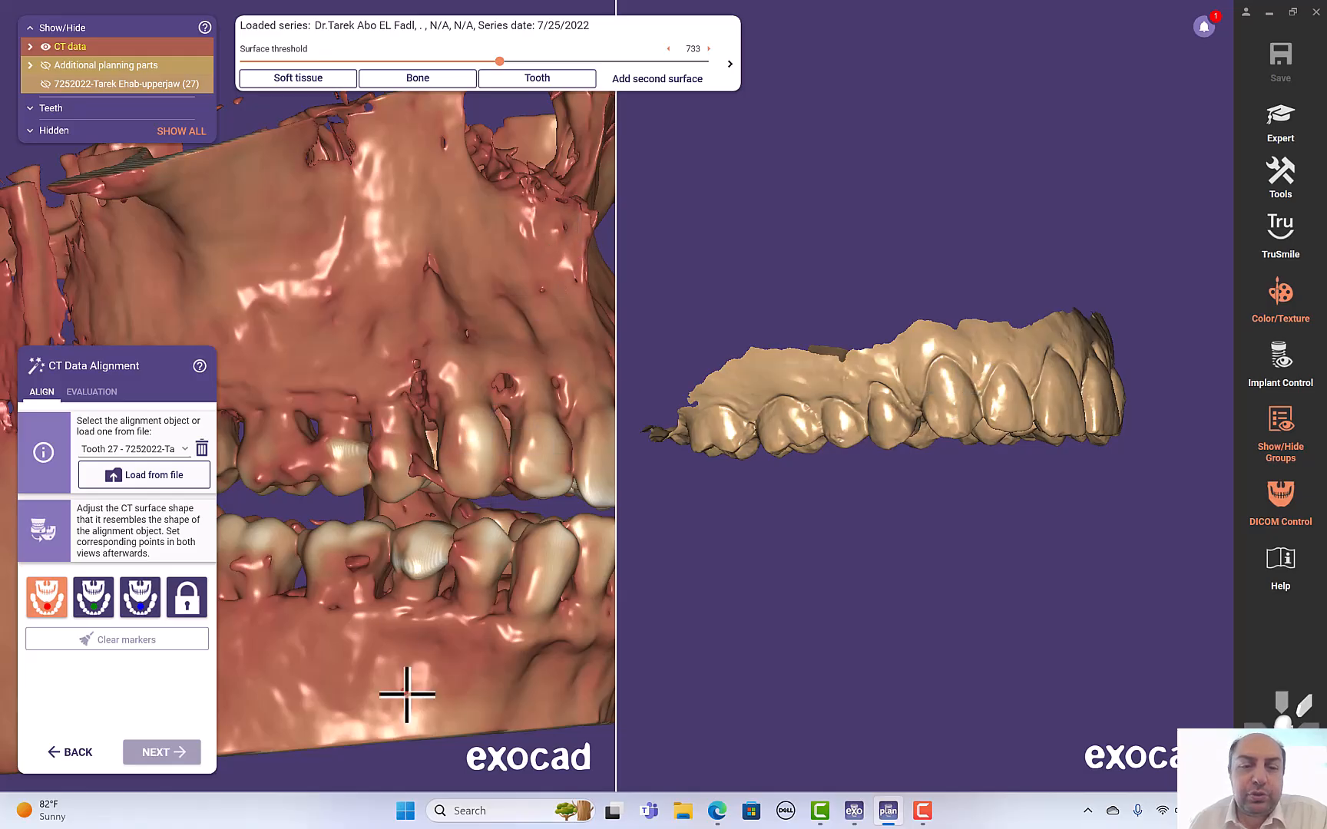
pyautogui.scroll(-1, 357, 528)
pyautogui.scroll(-1, 357, 528)
pyautogui.moveTo(397, 742); pyautogui.dragTo(397, 738, button='right')
pyautogui.moveTo(295, 167); pyautogui.dragTo(295, 153, button='right')
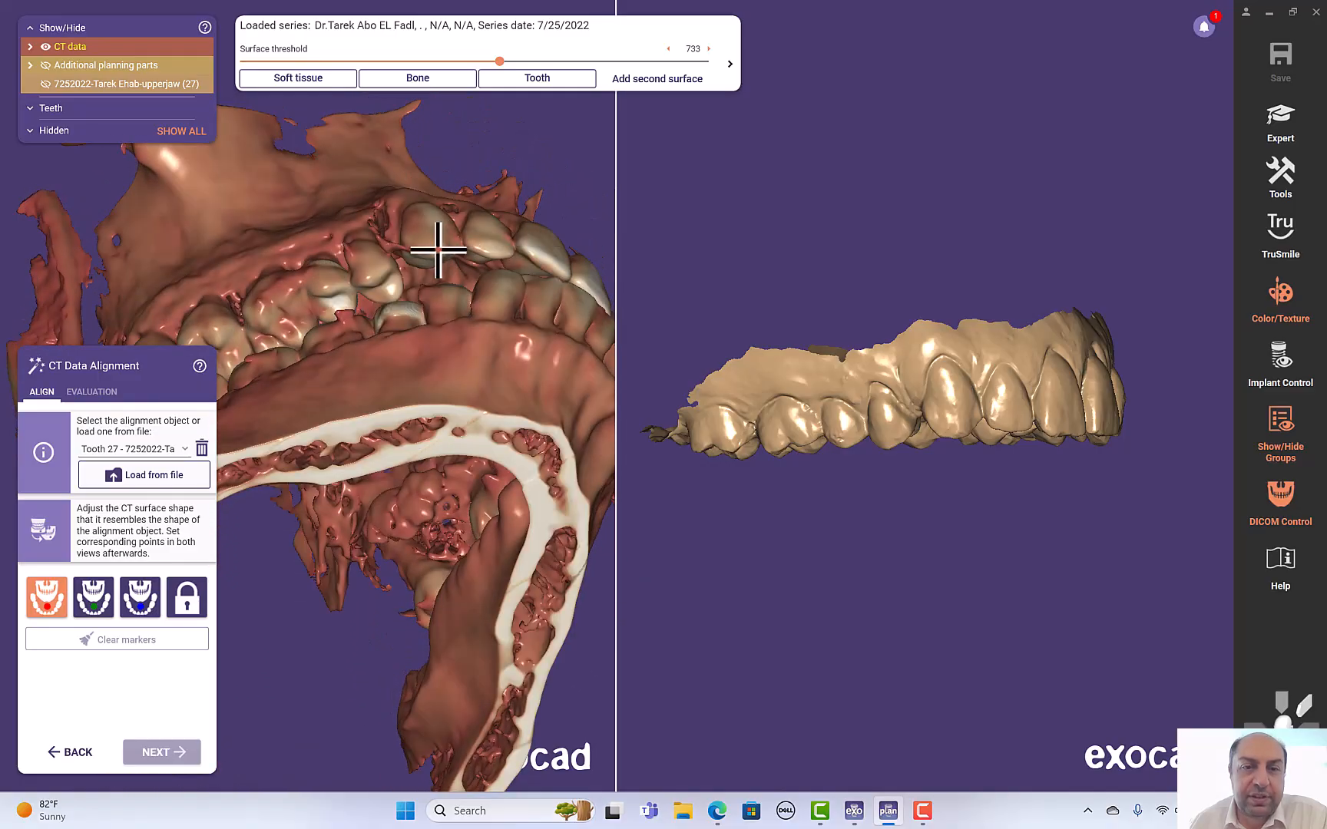
# - Compare the upper-jaw scan and the CT reconstruction from occlusal, side and frontal angles
pyautogui.moveTo(980, 502); pyautogui.dragTo(926, 283, button='right')
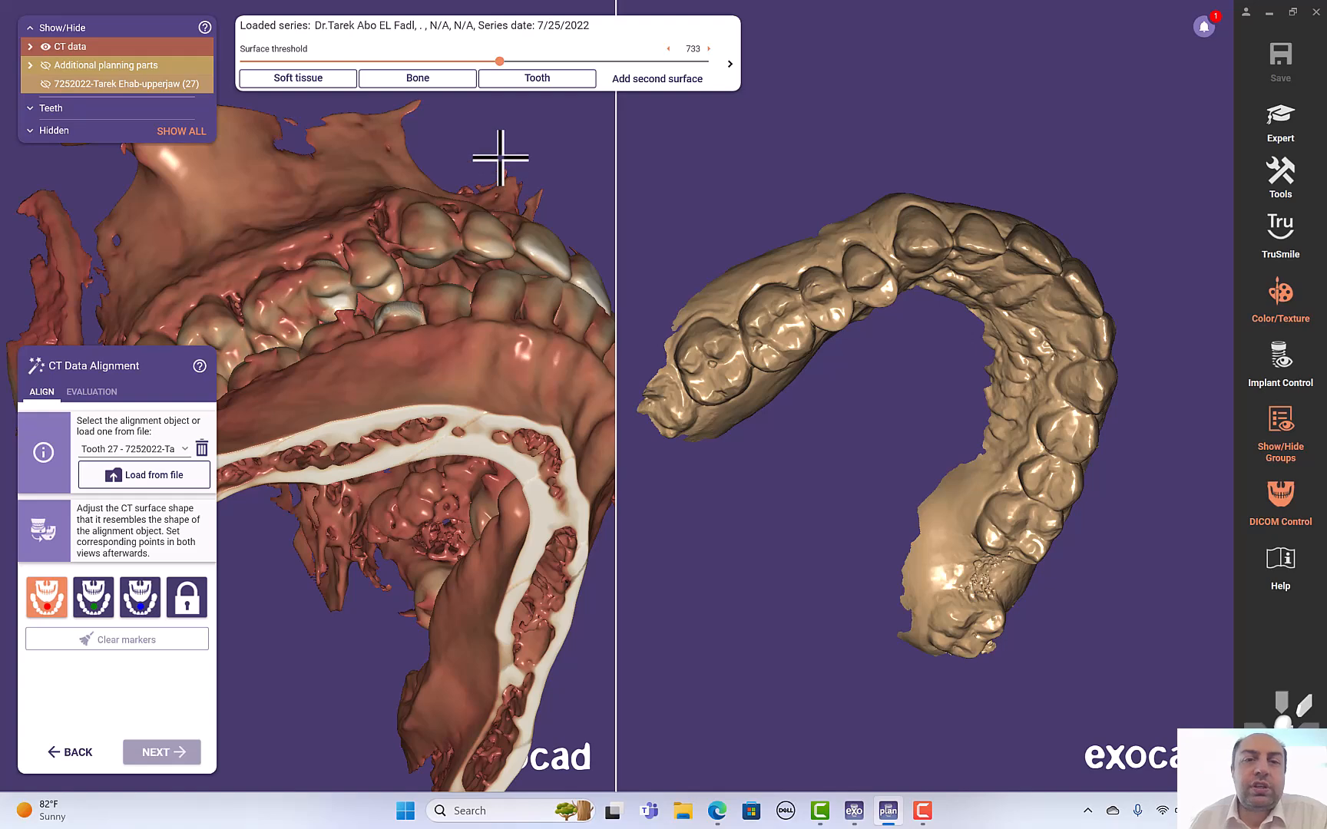
pyautogui.moveTo(498, 148); pyautogui.dragTo(503, 170, button='right')
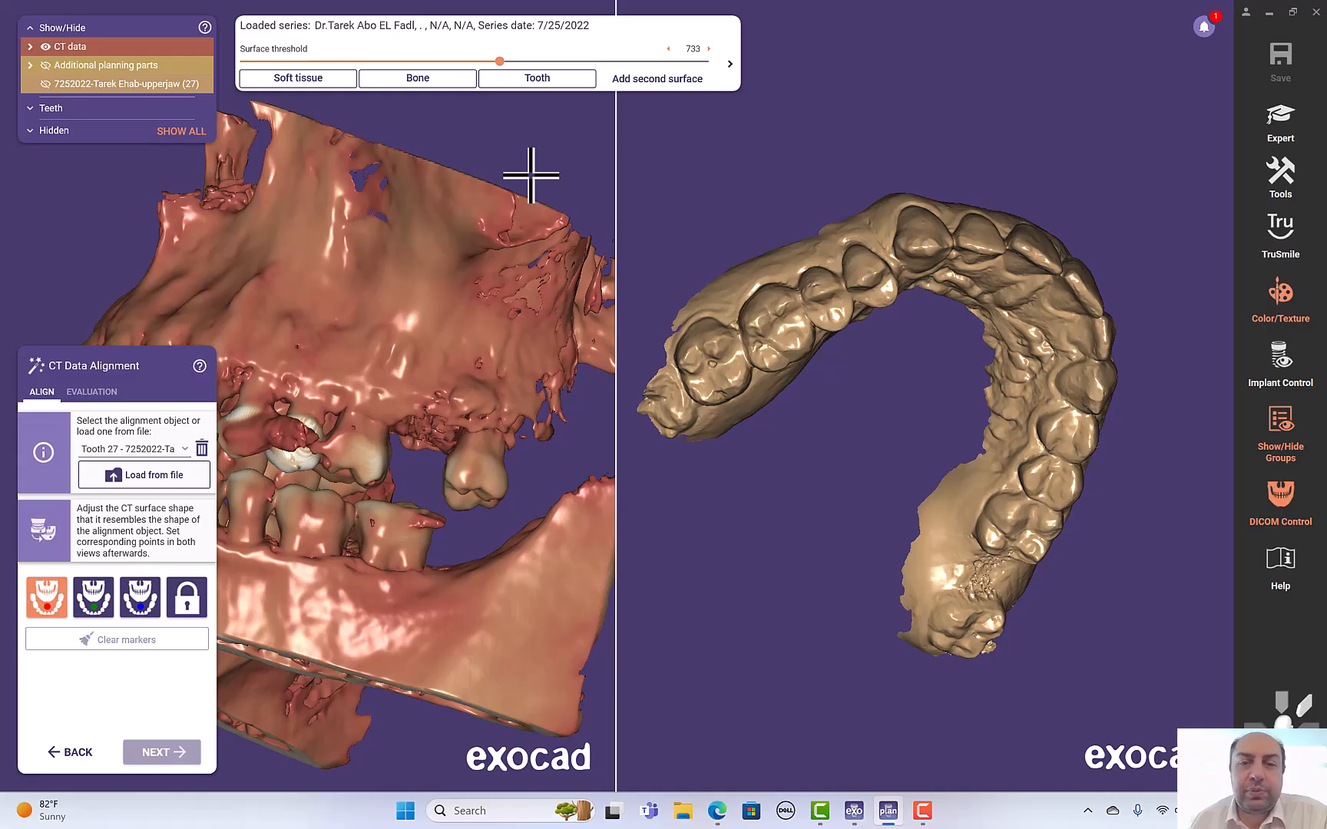
pyautogui.moveTo(521, 178); pyautogui.dragTo(258, 400, button='right')
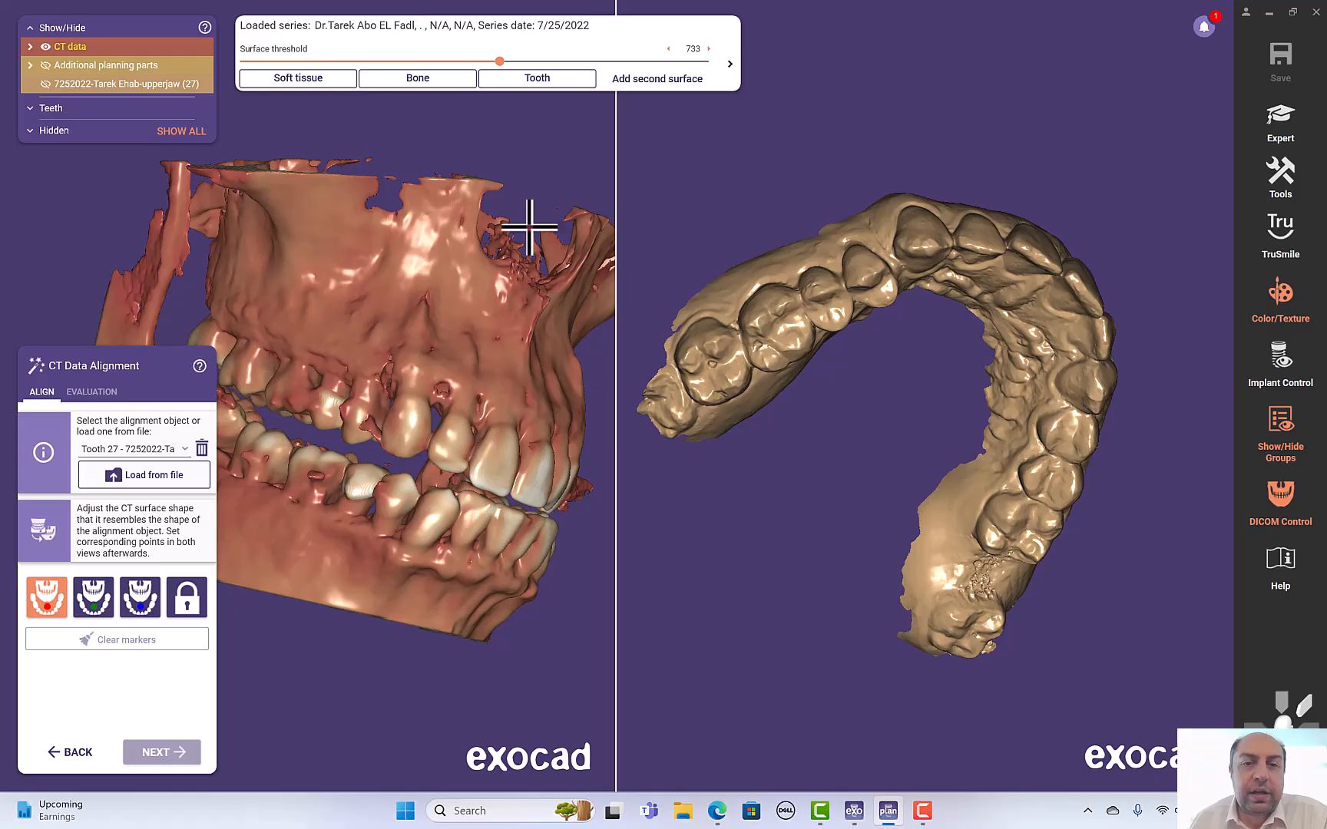
pyautogui.moveTo(548, 163); pyautogui.dragTo(473, 146, button='right')
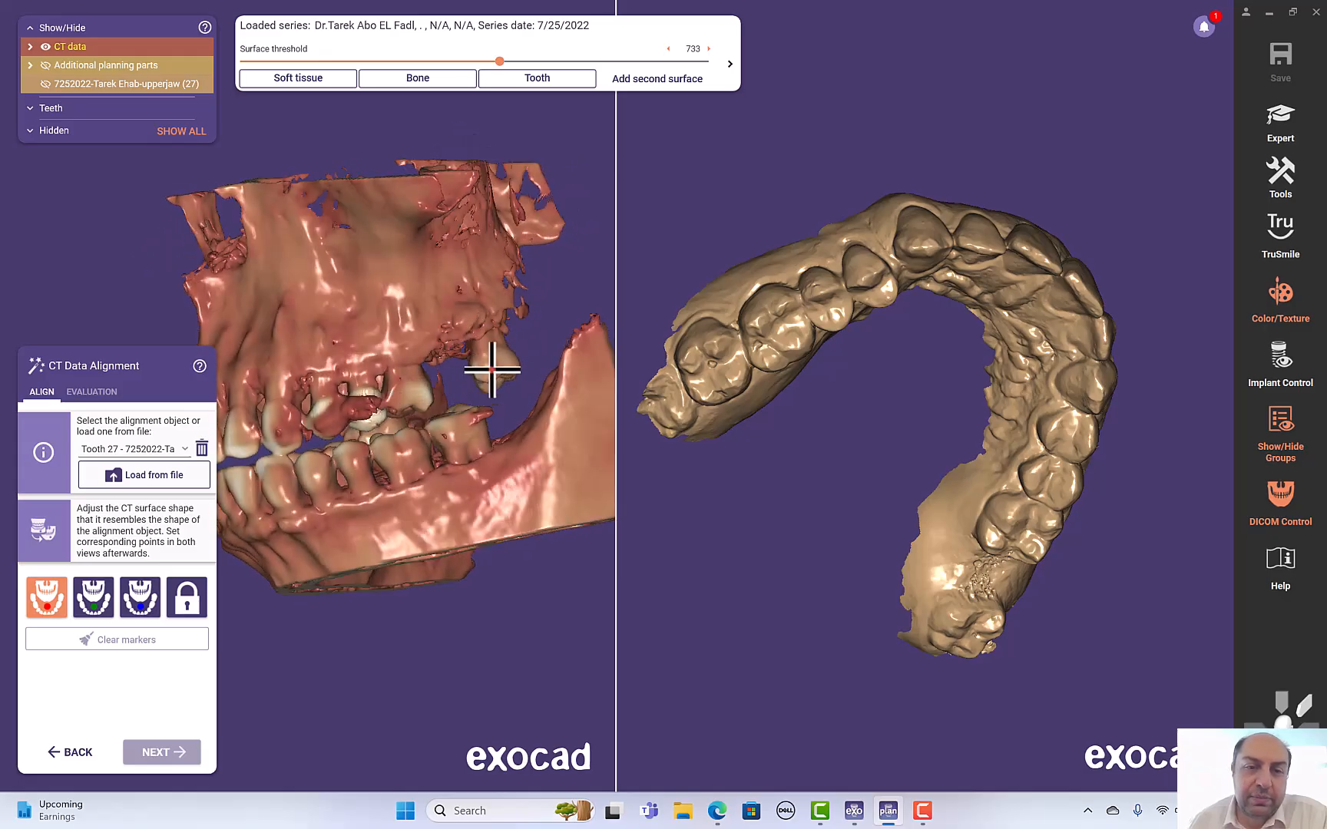
pyautogui.moveTo(129, 244); pyautogui.dragTo(133, 246, button='right')
pyautogui.moveTo(877, 223); pyautogui.dragTo(871, 223, button='right')
pyautogui.moveTo(478, 493); pyautogui.dragTo(373, 538, button='right')
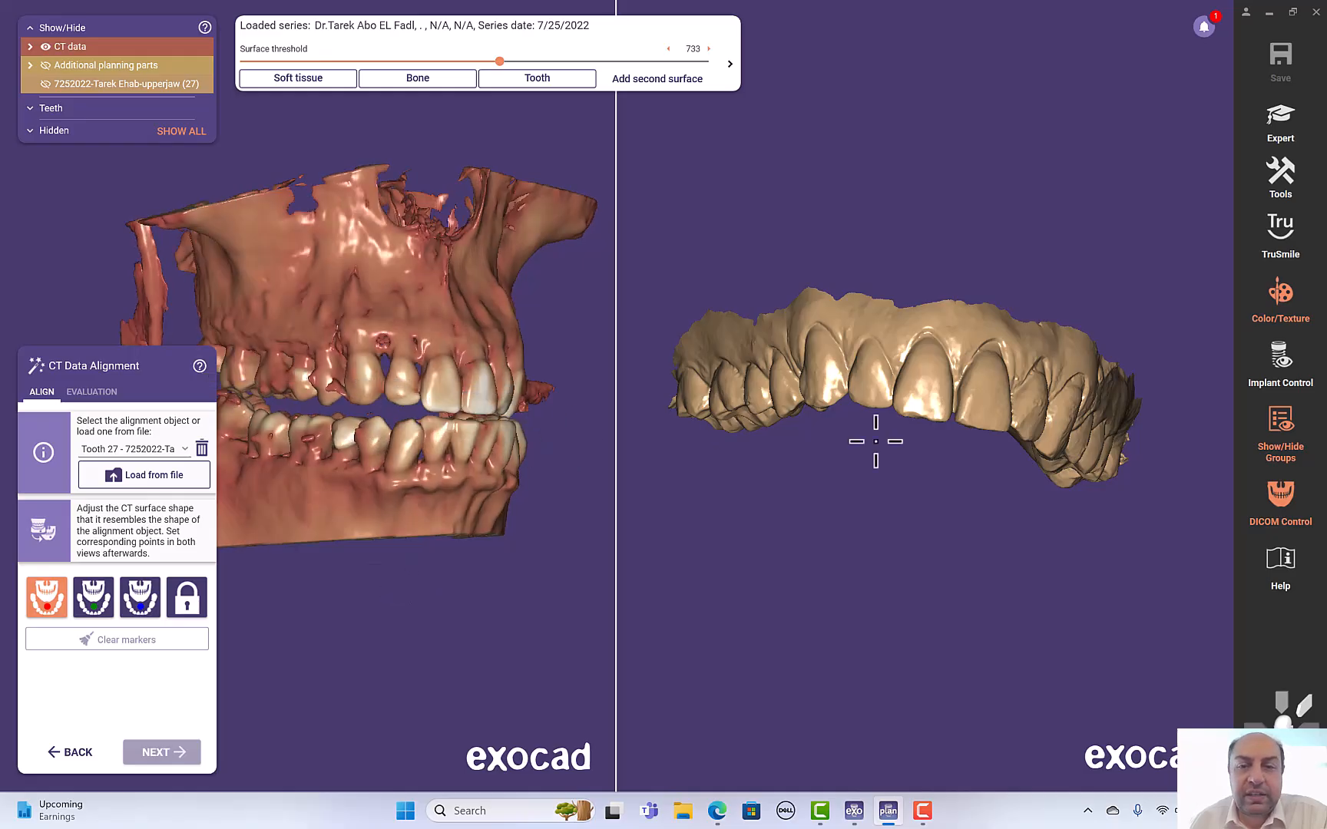
pyautogui.moveTo(581, 527); pyautogui.dragTo(551, 509, button='right')
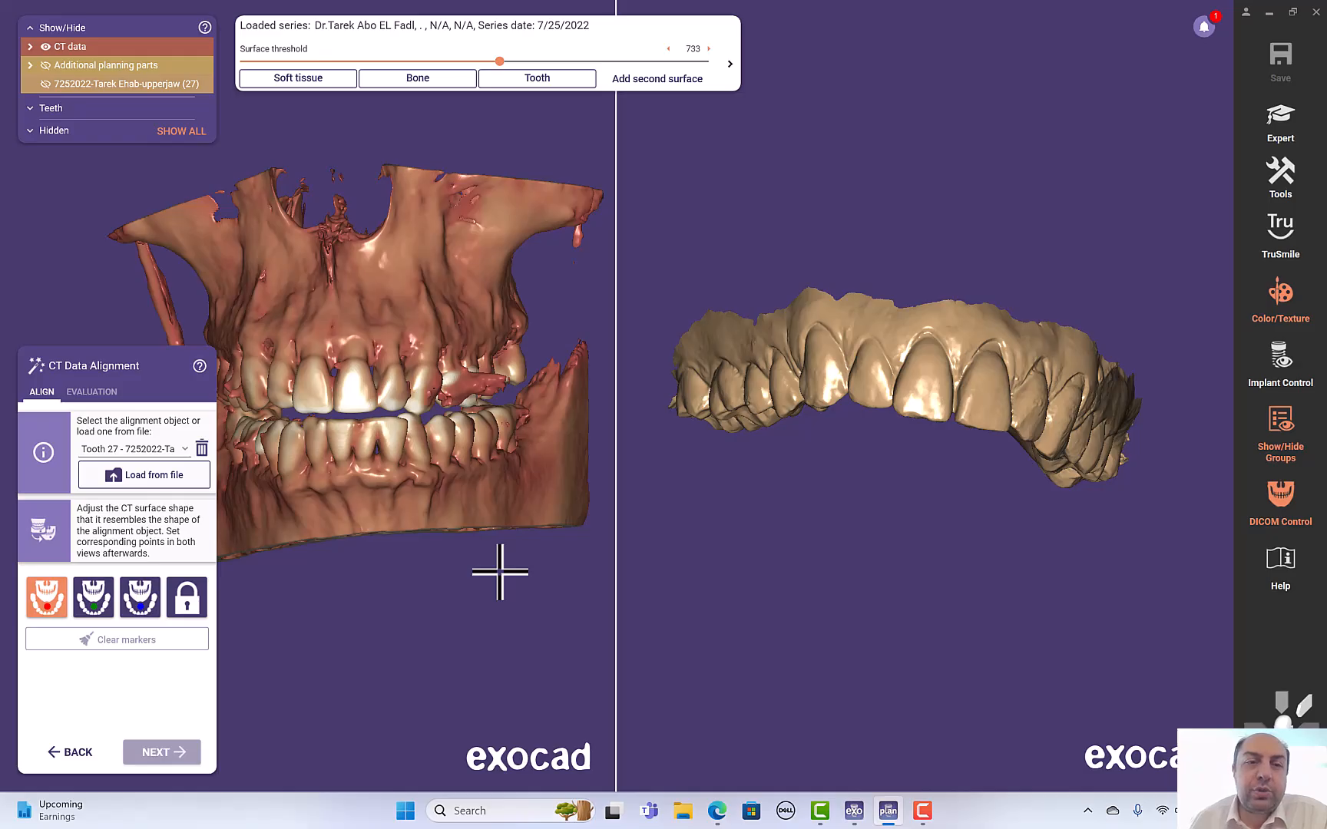
pyautogui.moveTo(432, 572); pyautogui.dragTo(444, 572, button='right')
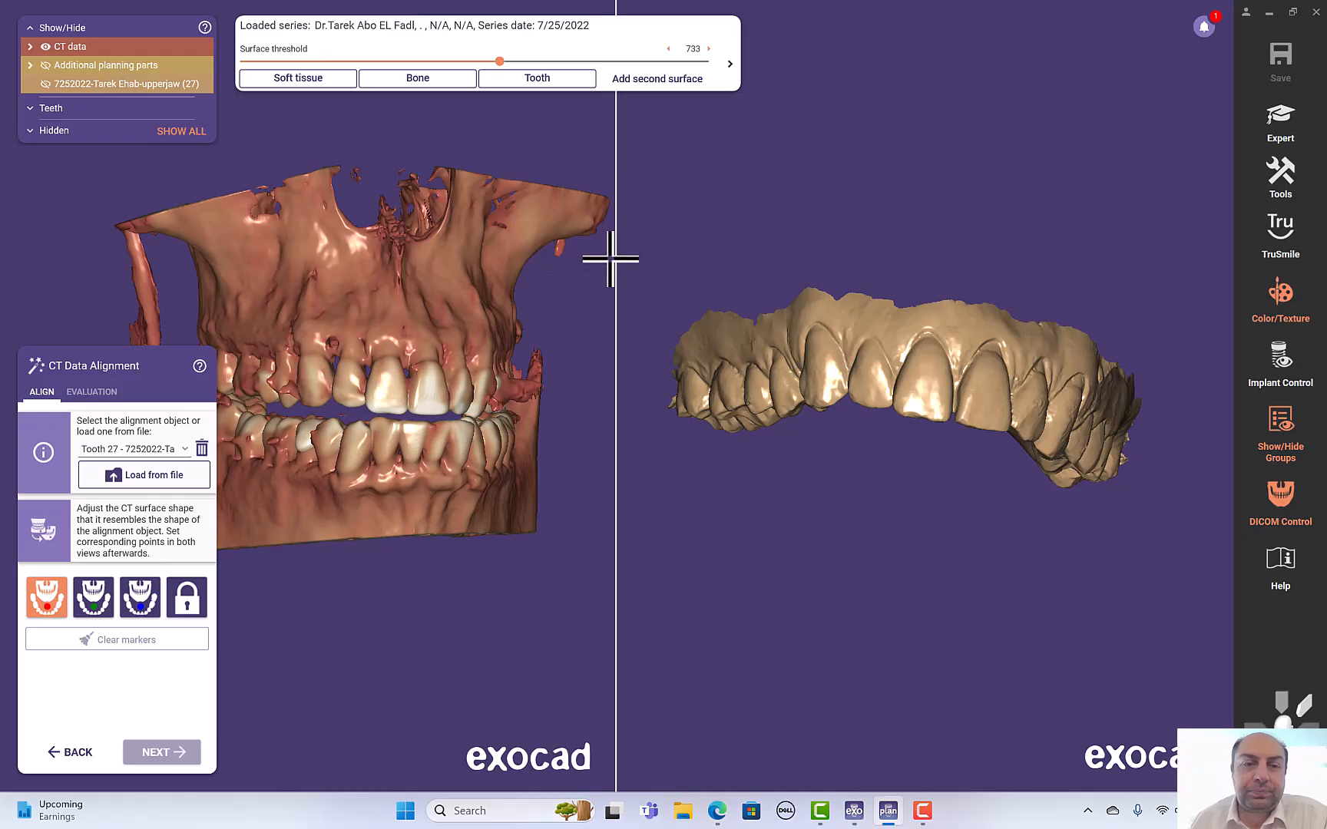
pyautogui.scroll(2, 489, 323)
pyautogui.scroll(-2, 507, 430)
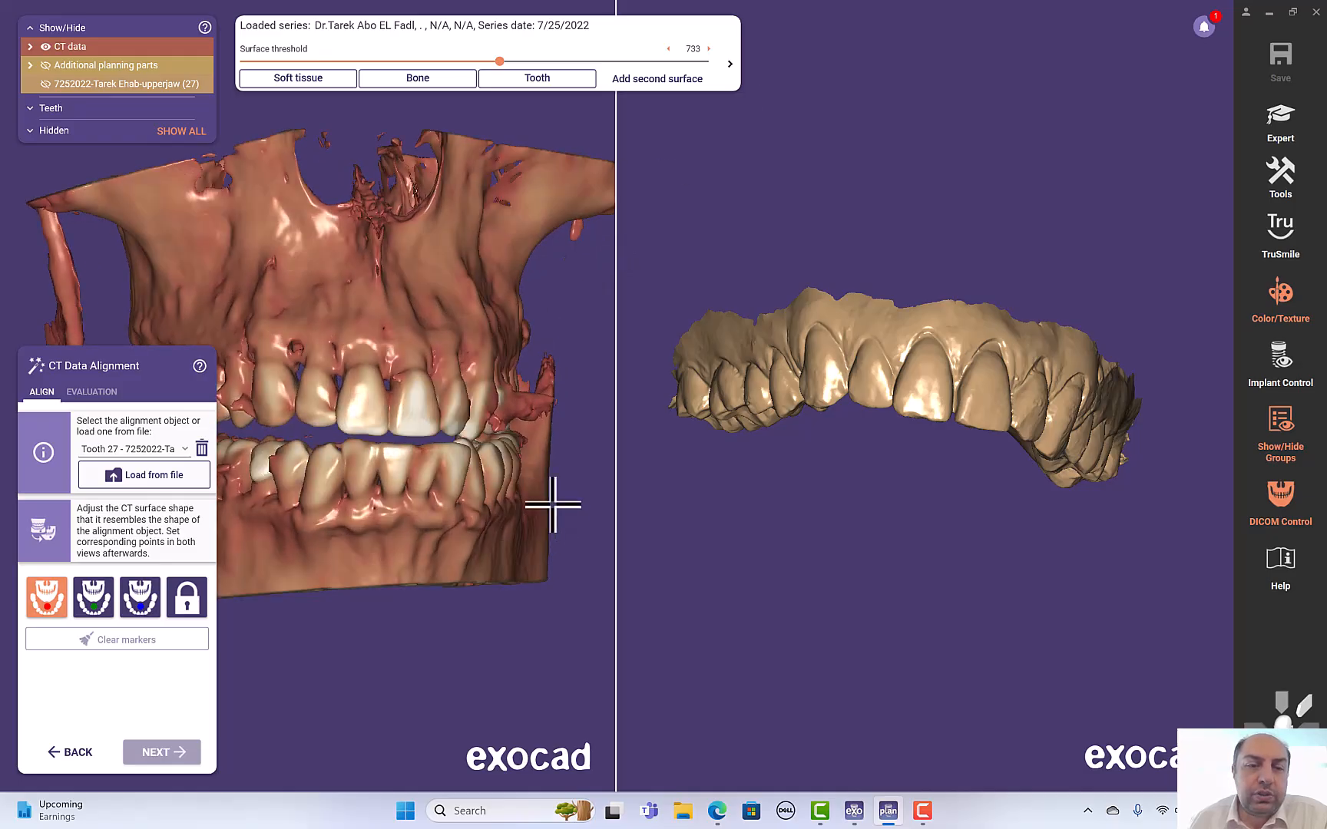
pyautogui.scroll(1, 530, 461)
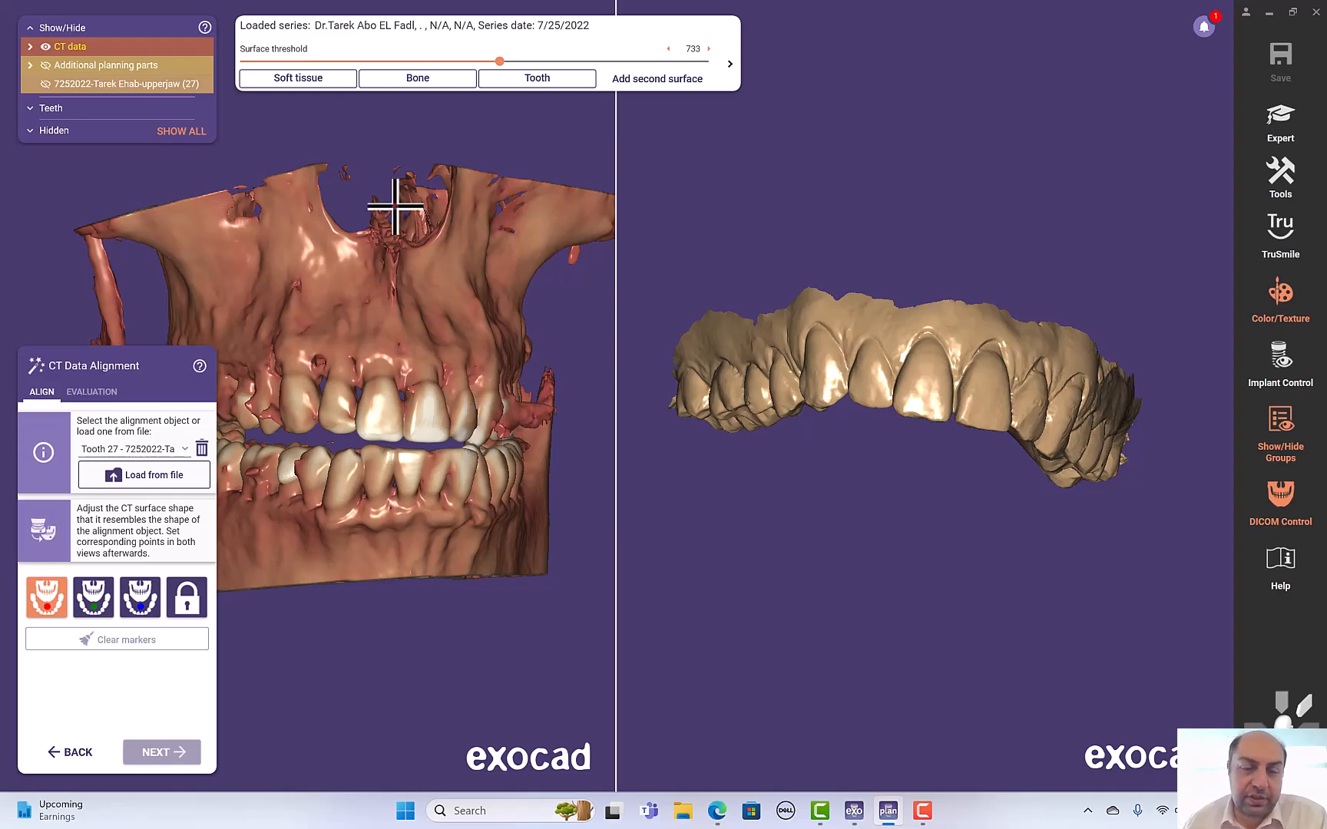
pyautogui.moveTo(429, 613); pyautogui.dragTo(379, 605, button='right')
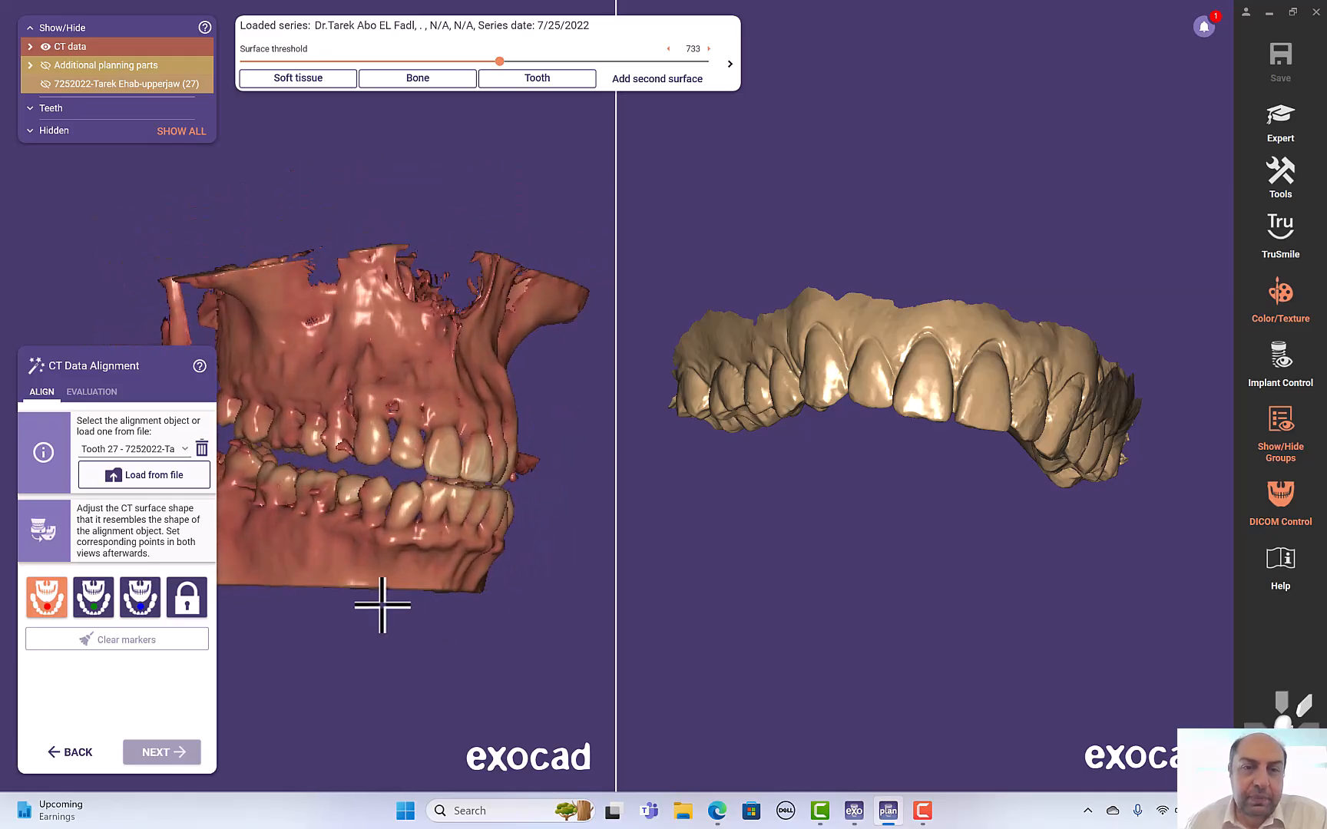
# - Open the clip options and clip the CT volume from the bottom at 45.2 mm
pyautogui.click(729, 62)
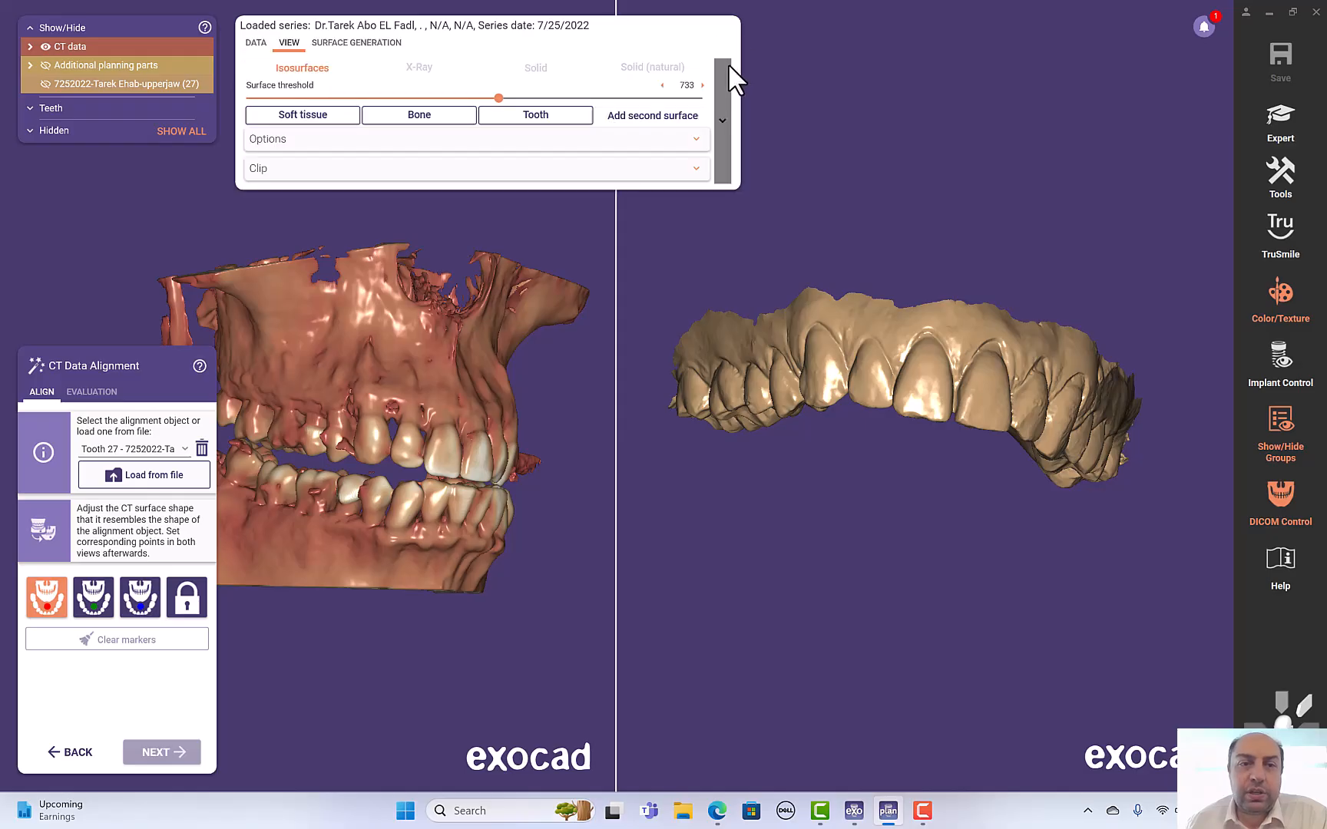
pyautogui.click(513, 171)
pyautogui.moveTo(253, 244); pyautogui.dragTo(410, 244)
pyautogui.moveTo(418, 240); pyautogui.dragTo(415, 241)
pyautogui.moveTo(507, 498); pyautogui.dragTo(508, 504, button='right')
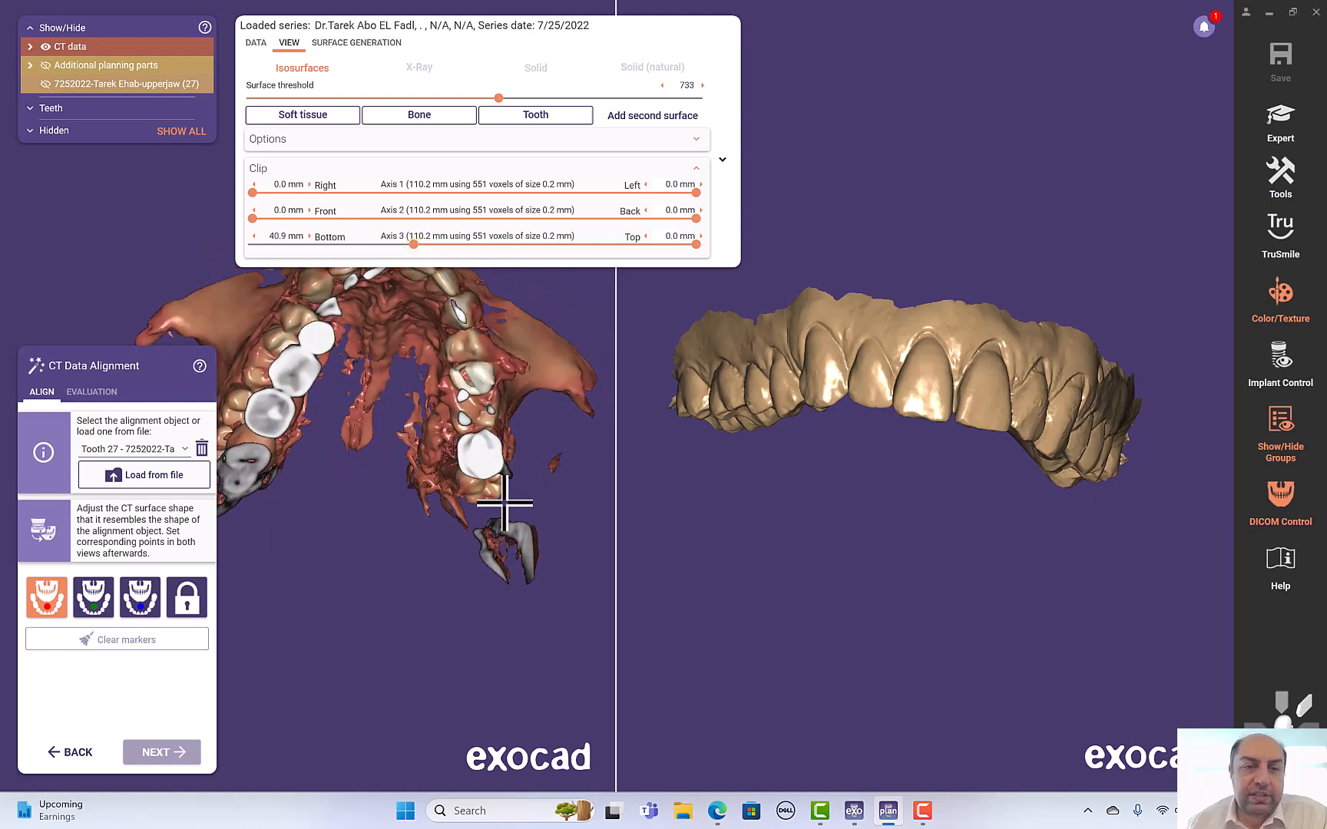
pyautogui.moveTo(414, 244); pyautogui.dragTo(431, 245)
# - Place the first alignment marker on a posterior tooth cusp in the occlusal CT view
pyautogui.moveTo(984, 614); pyautogui.dragTo(1003, 613, button='right')
pyautogui.moveTo(492, 709); pyautogui.dragTo(318, 435, button='right')
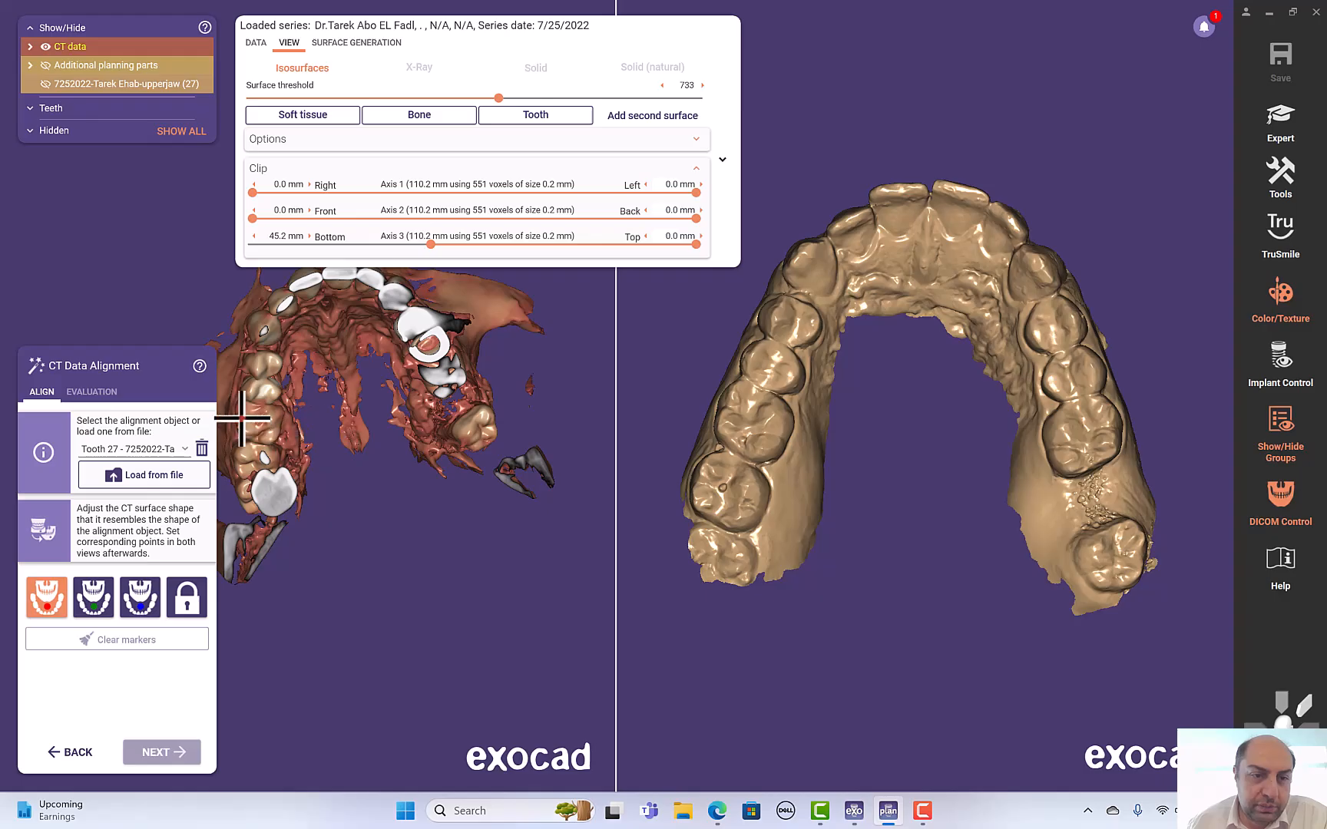
pyautogui.scroll(5, 243, 419)
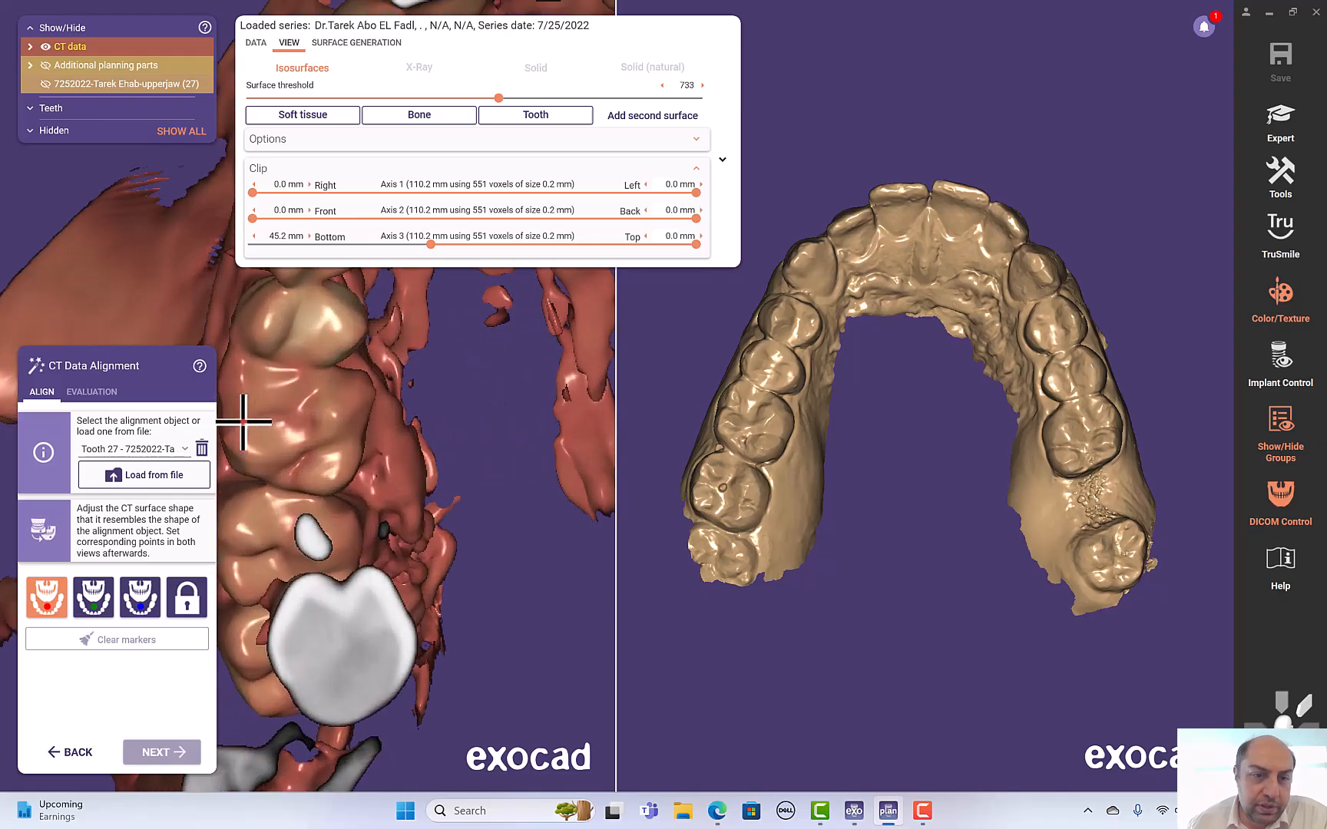
pyautogui.scroll(-5, 242, 421)
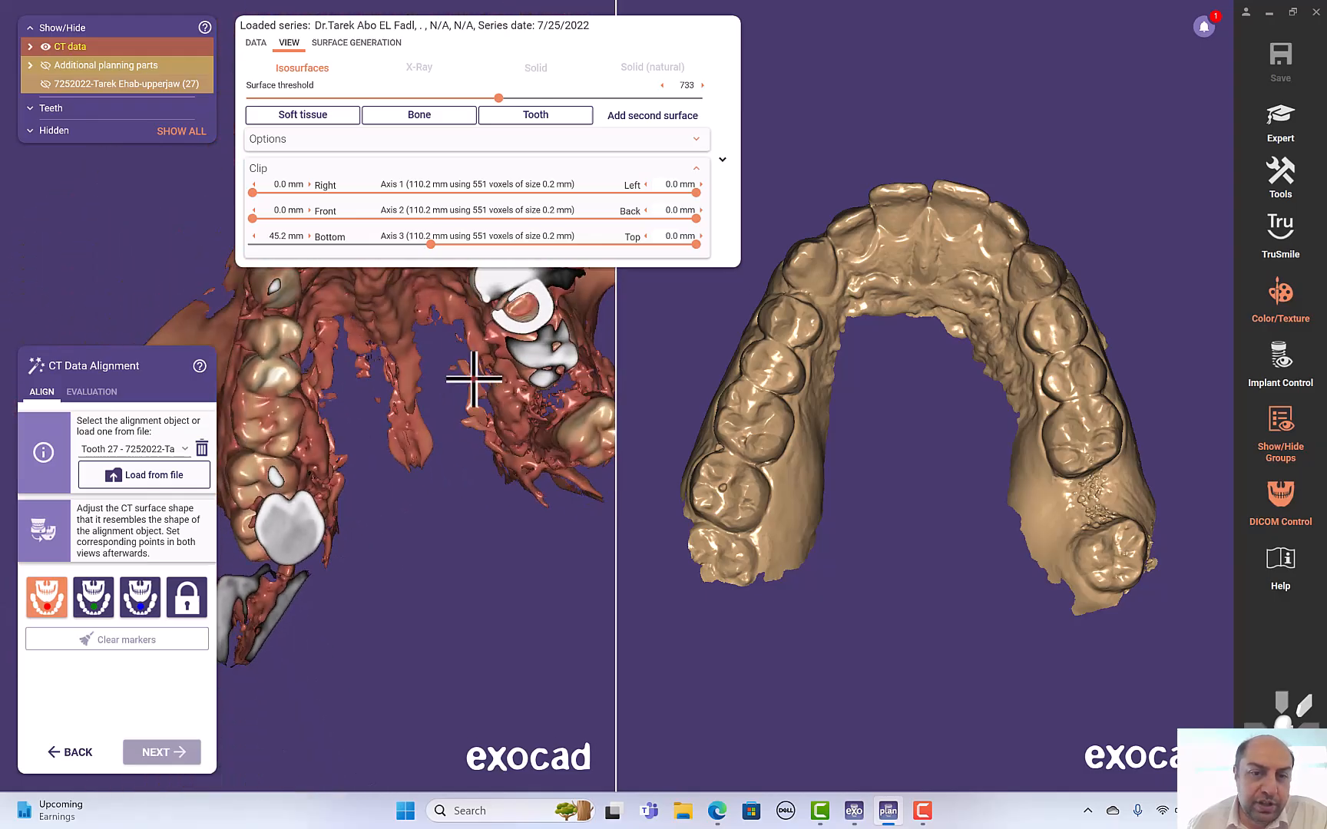
pyautogui.scroll(5, 599, 414)
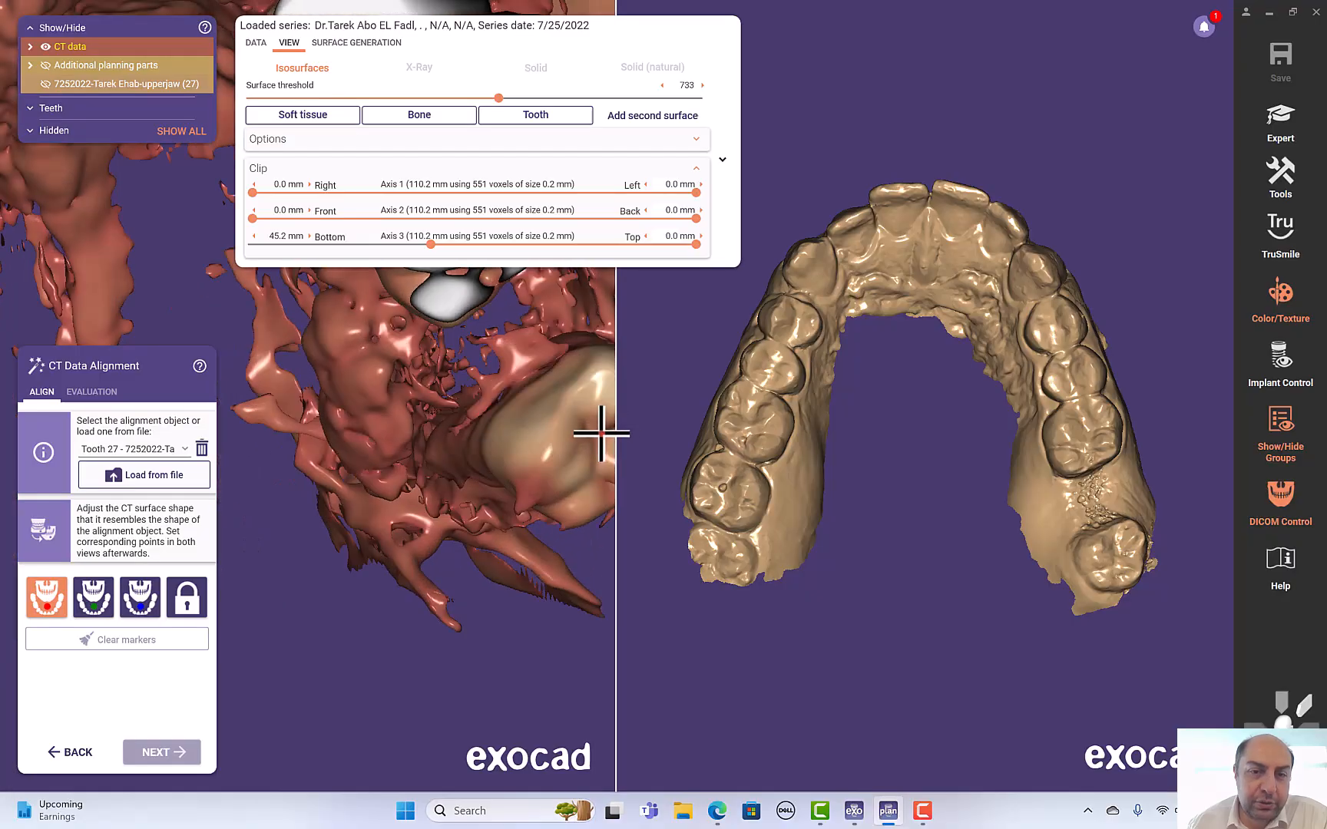
pyautogui.scroll(-5, 584, 434)
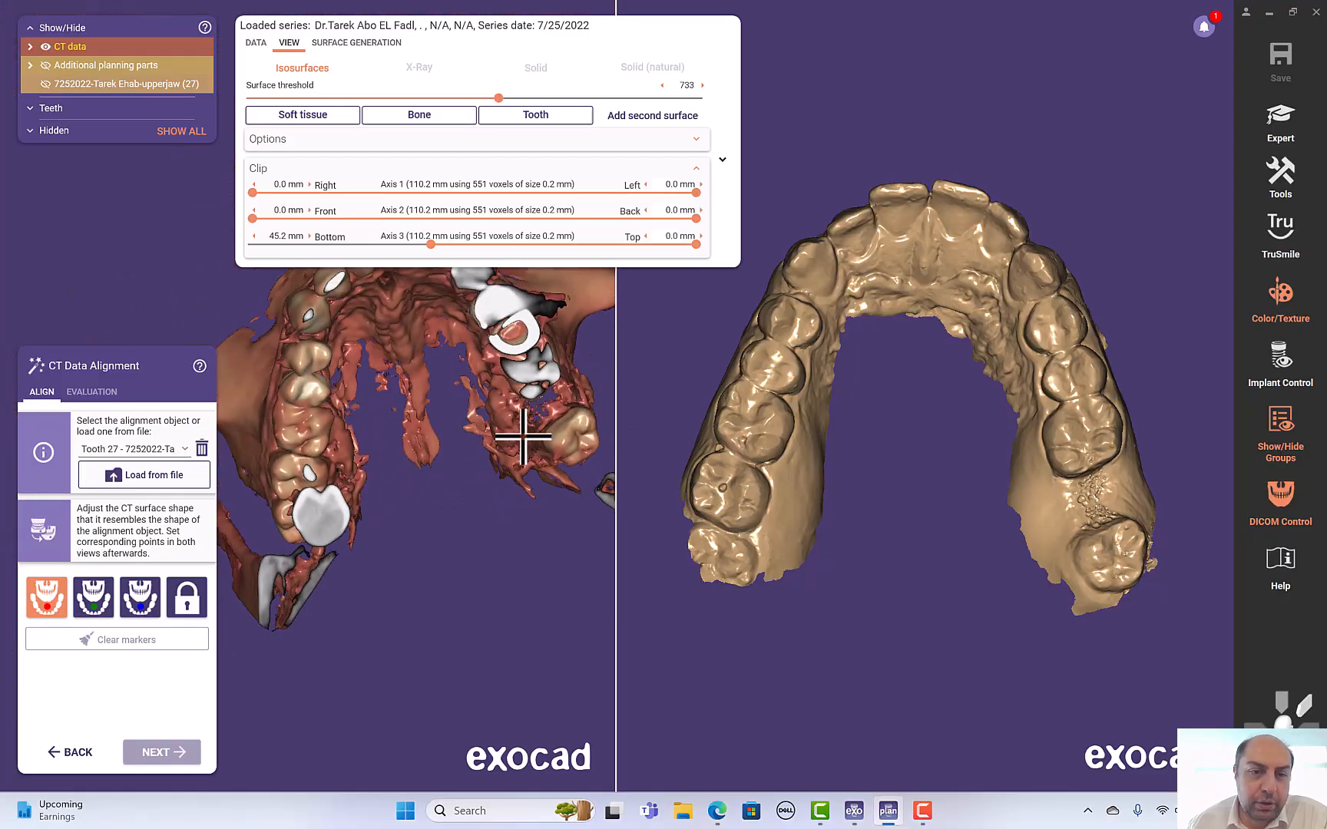
pyautogui.click(295, 430)
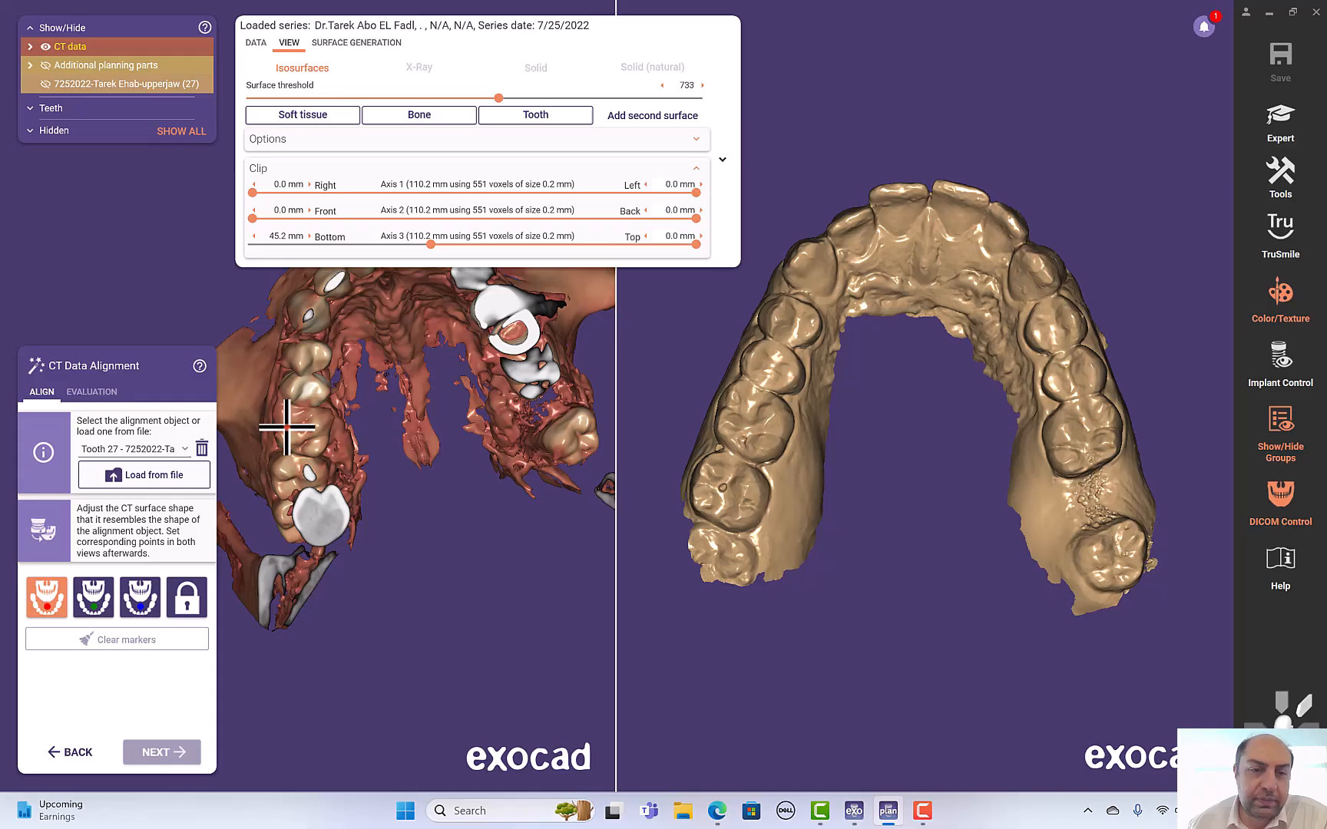
pyautogui.scroll(5, 286, 427)
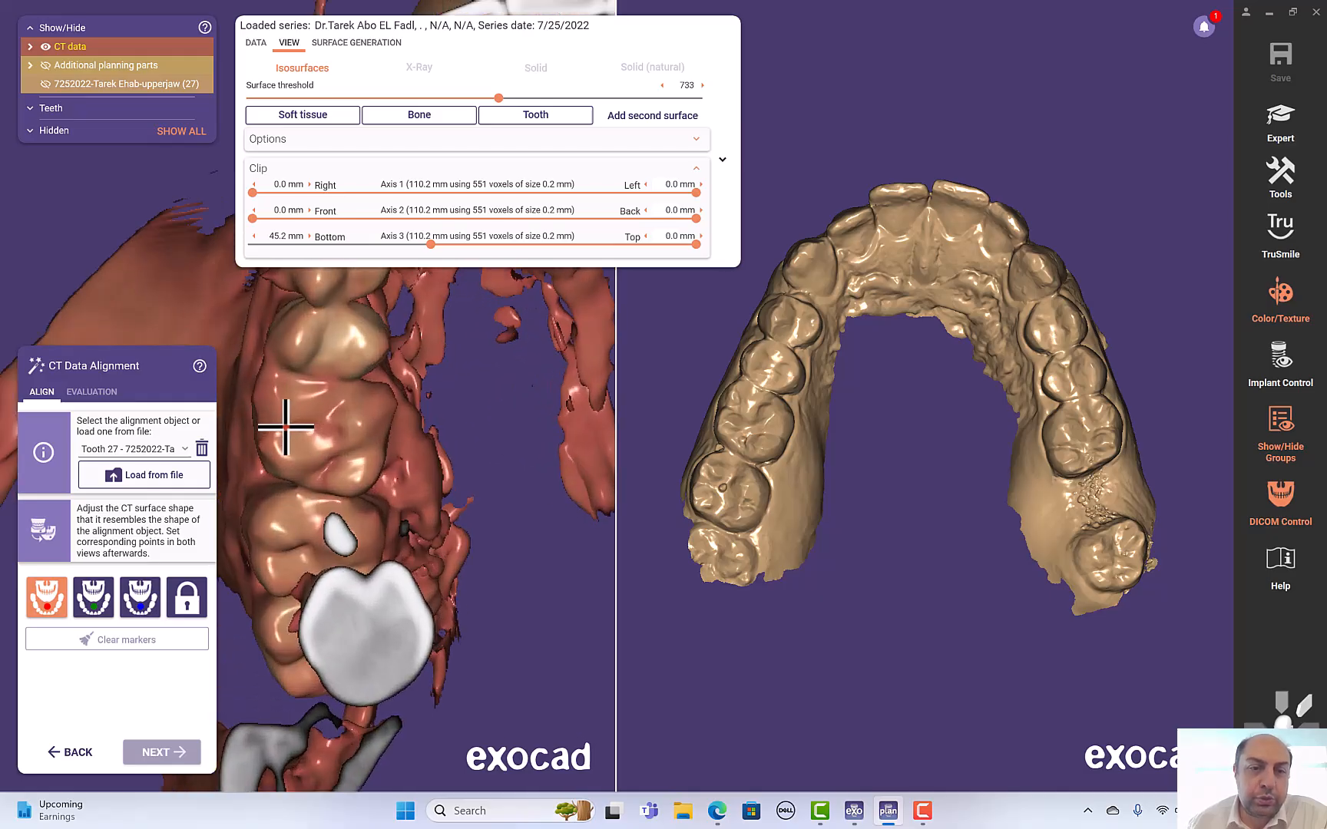
pyautogui.scroll(5, 286, 427)
pyautogui.moveTo(536, 498); pyautogui.dragTo(513, 481, button='right')
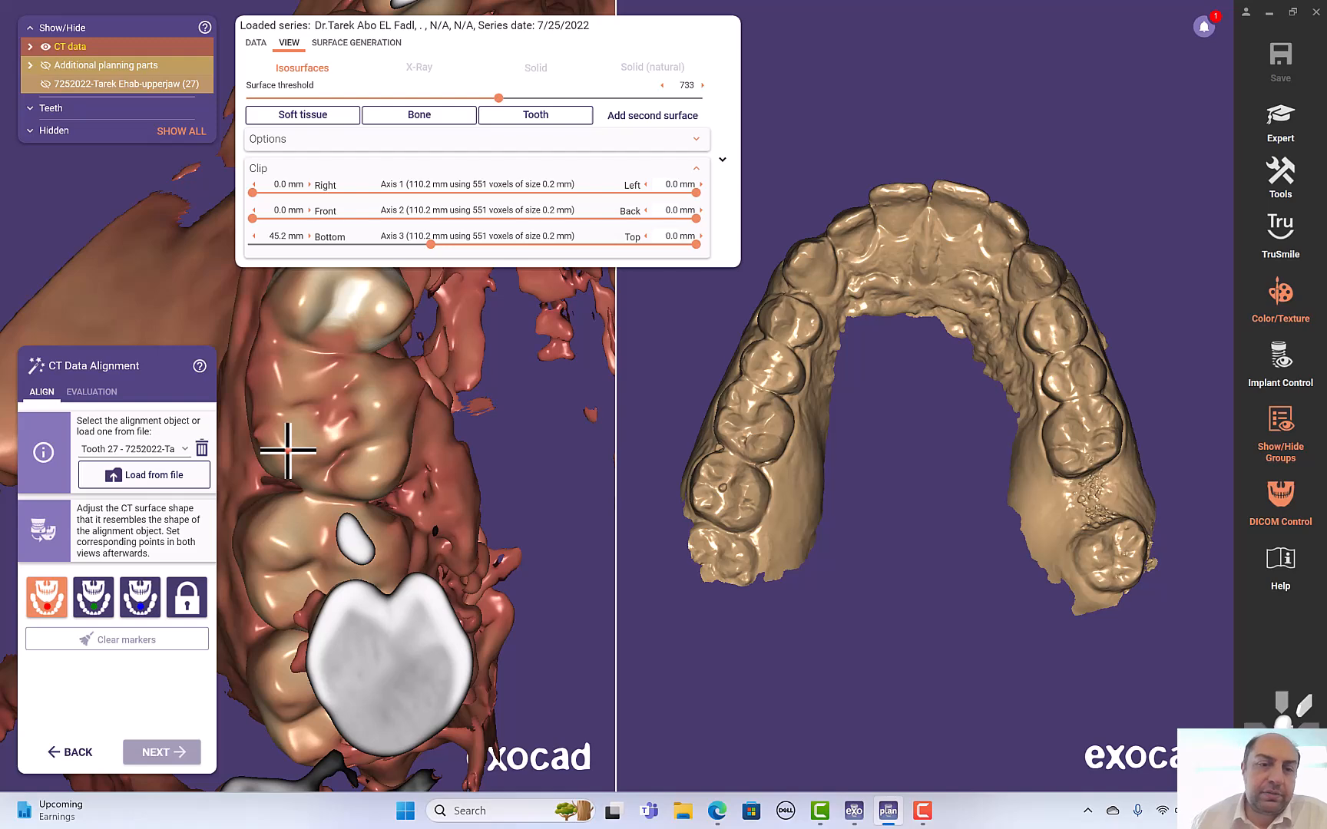
pyautogui.click(286, 448)
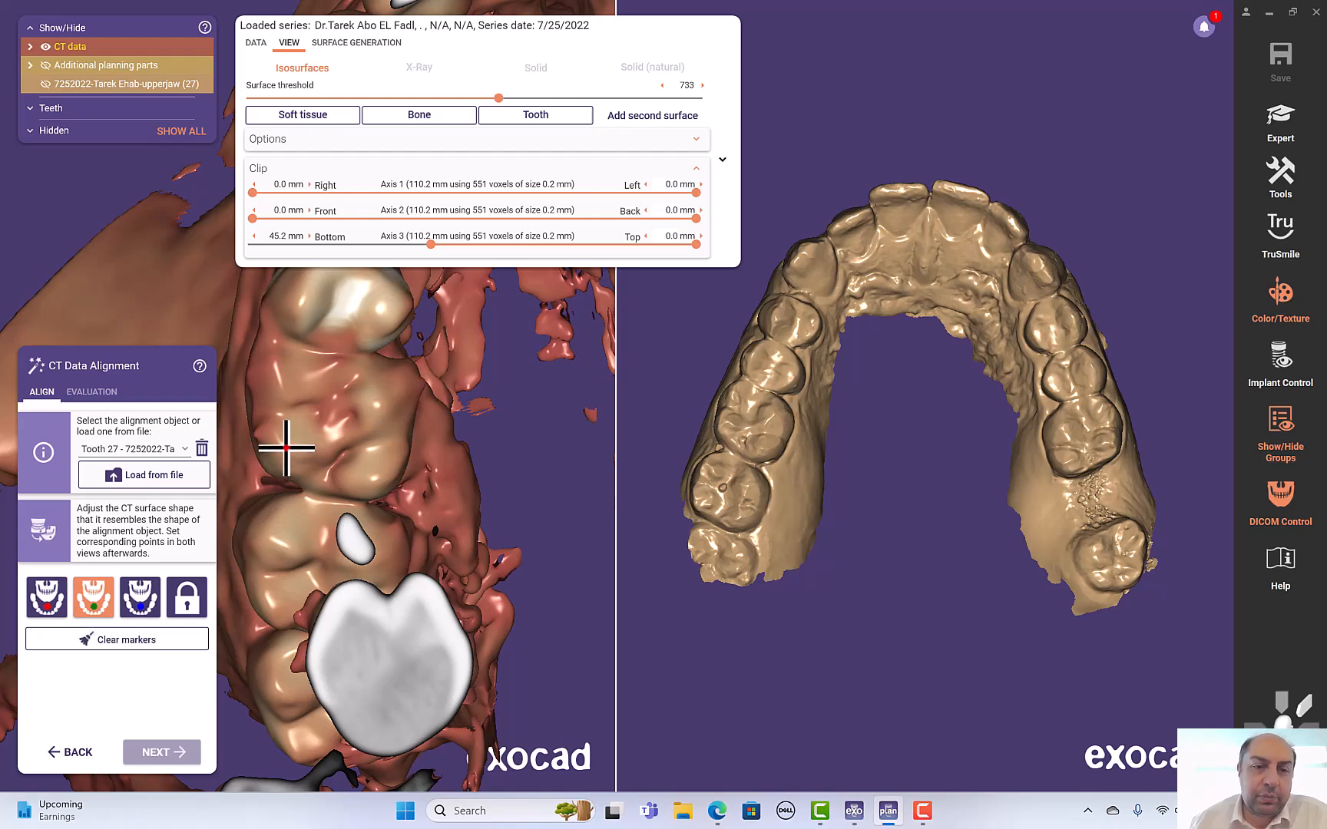
# - Lower the CT volume's bottom clip to 24.2 mm
pyautogui.scroll(-2, 520, 464)
pyautogui.scroll(-5, 539, 427)
pyautogui.moveTo(530, 388); pyautogui.dragTo(515, 311, button='right')
pyautogui.moveTo(430, 244); pyautogui.dragTo(348, 245)
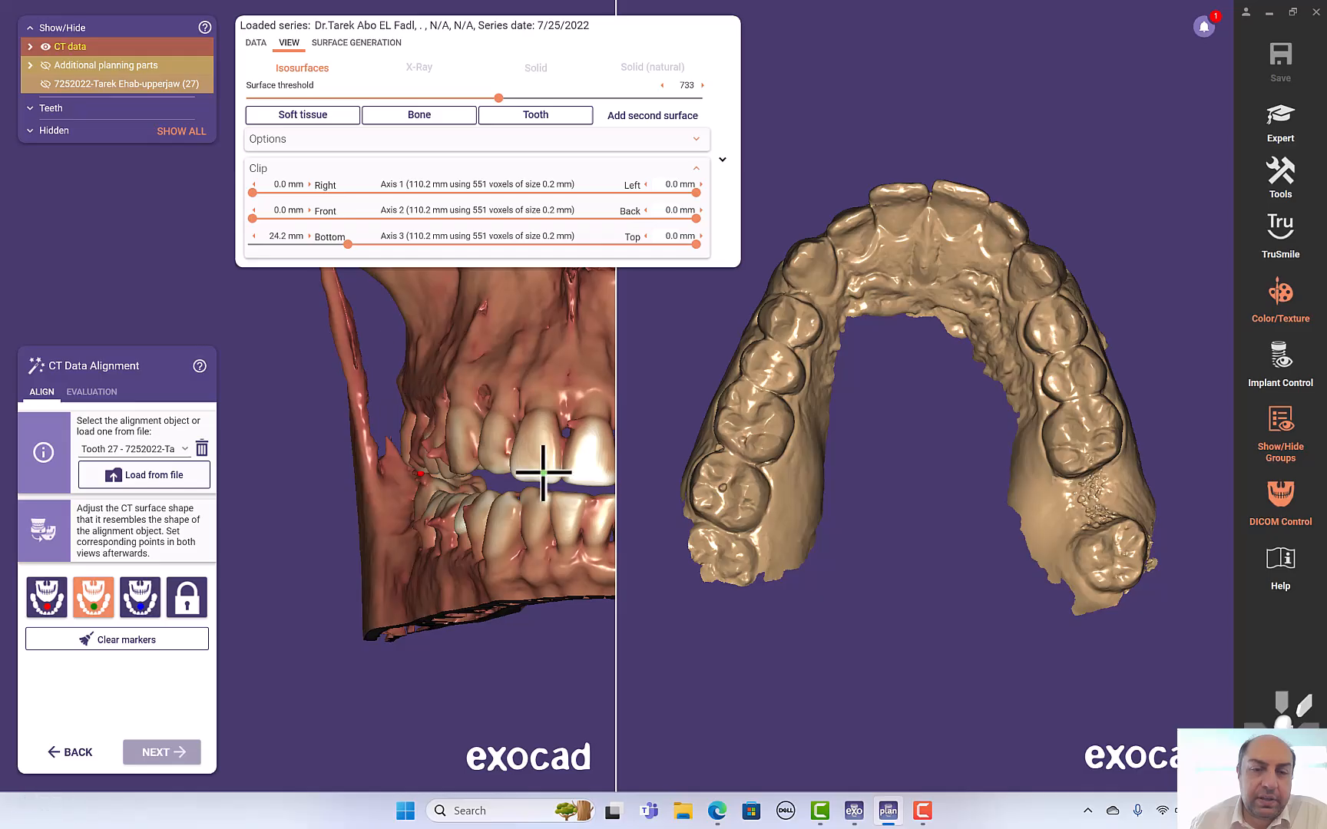
# - Place the second alignment marker on an upper anterior tooth in the CT reconstruction
pyautogui.scroll(4, 546, 466)
pyautogui.scroll(-5, 541, 467)
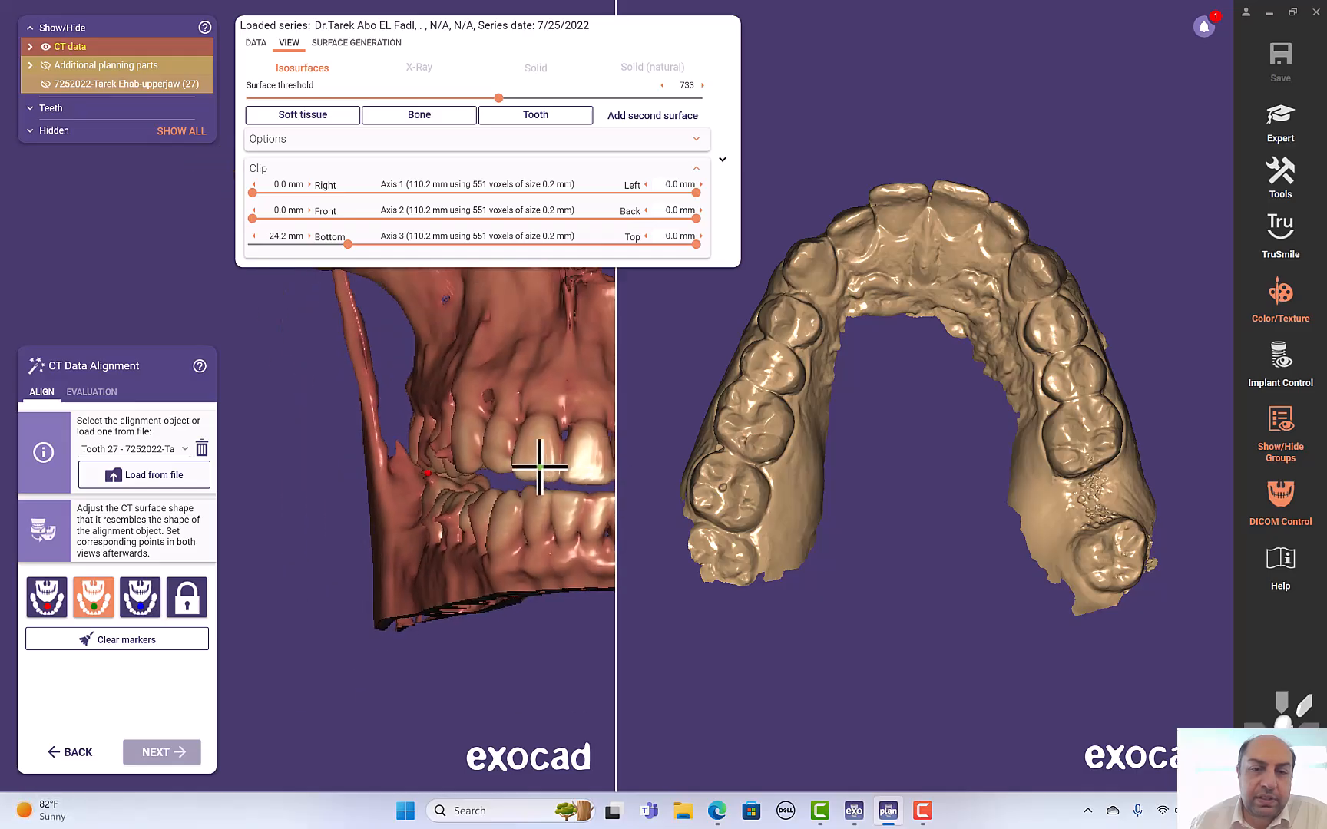
pyautogui.scroll(-3, 529, 466)
pyautogui.scroll(4, 536, 462)
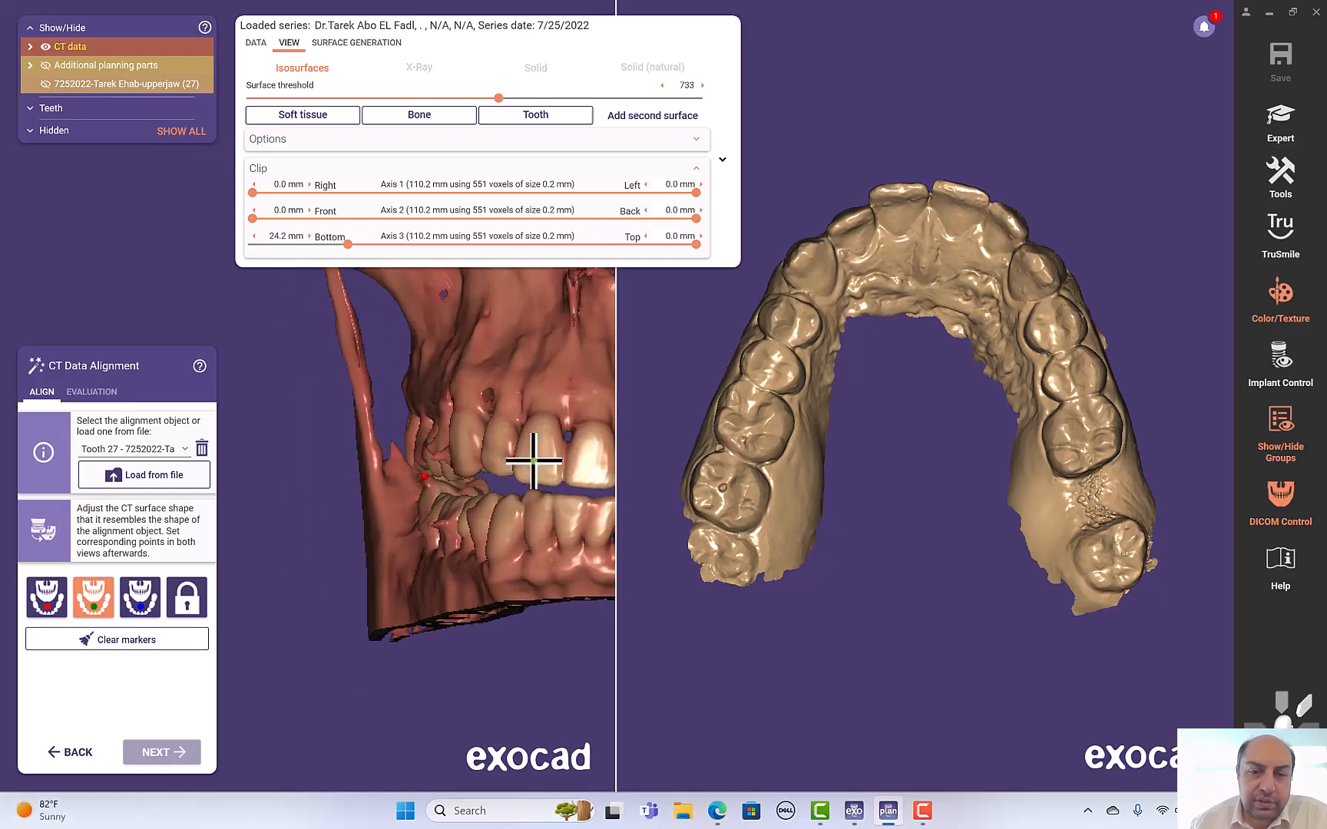
pyautogui.scroll(5, 534, 461)
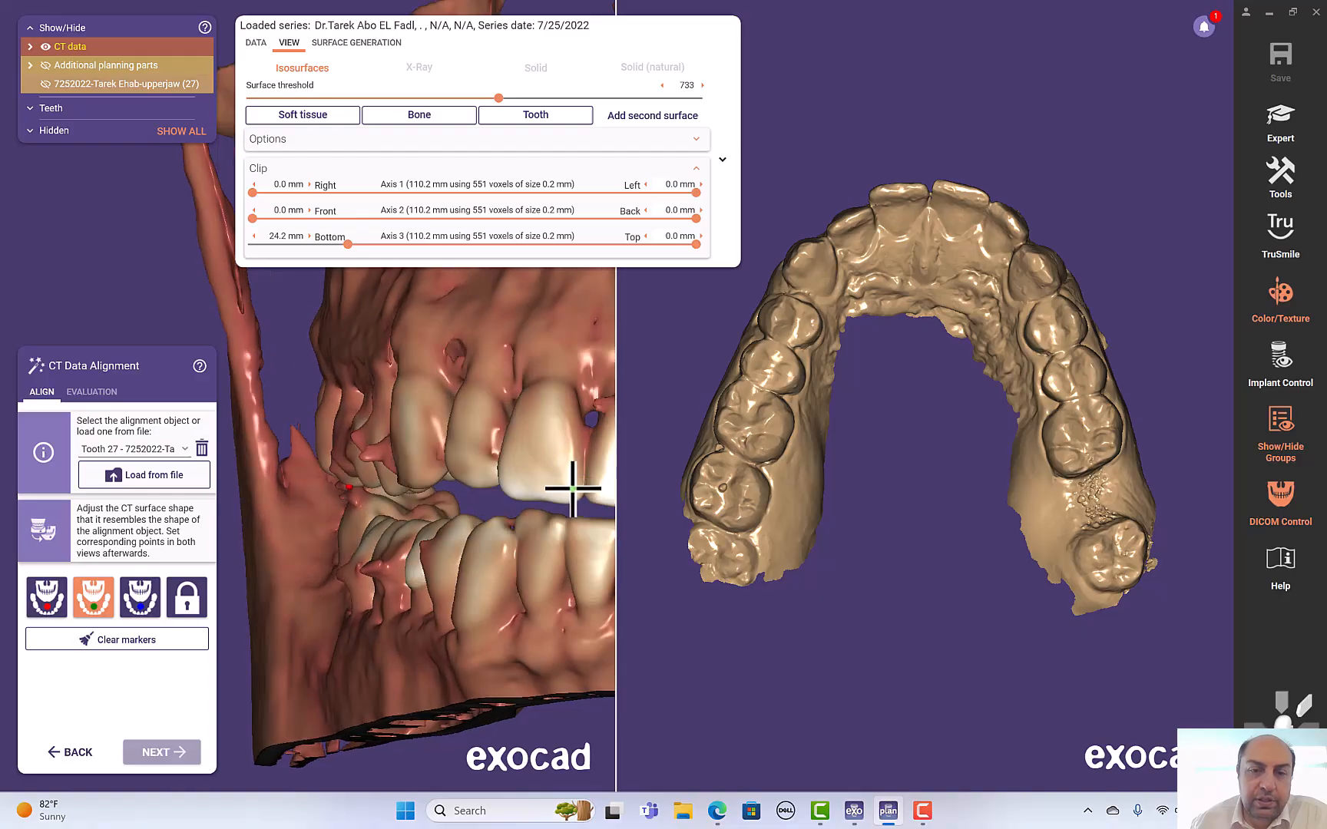
pyautogui.click(572, 492)
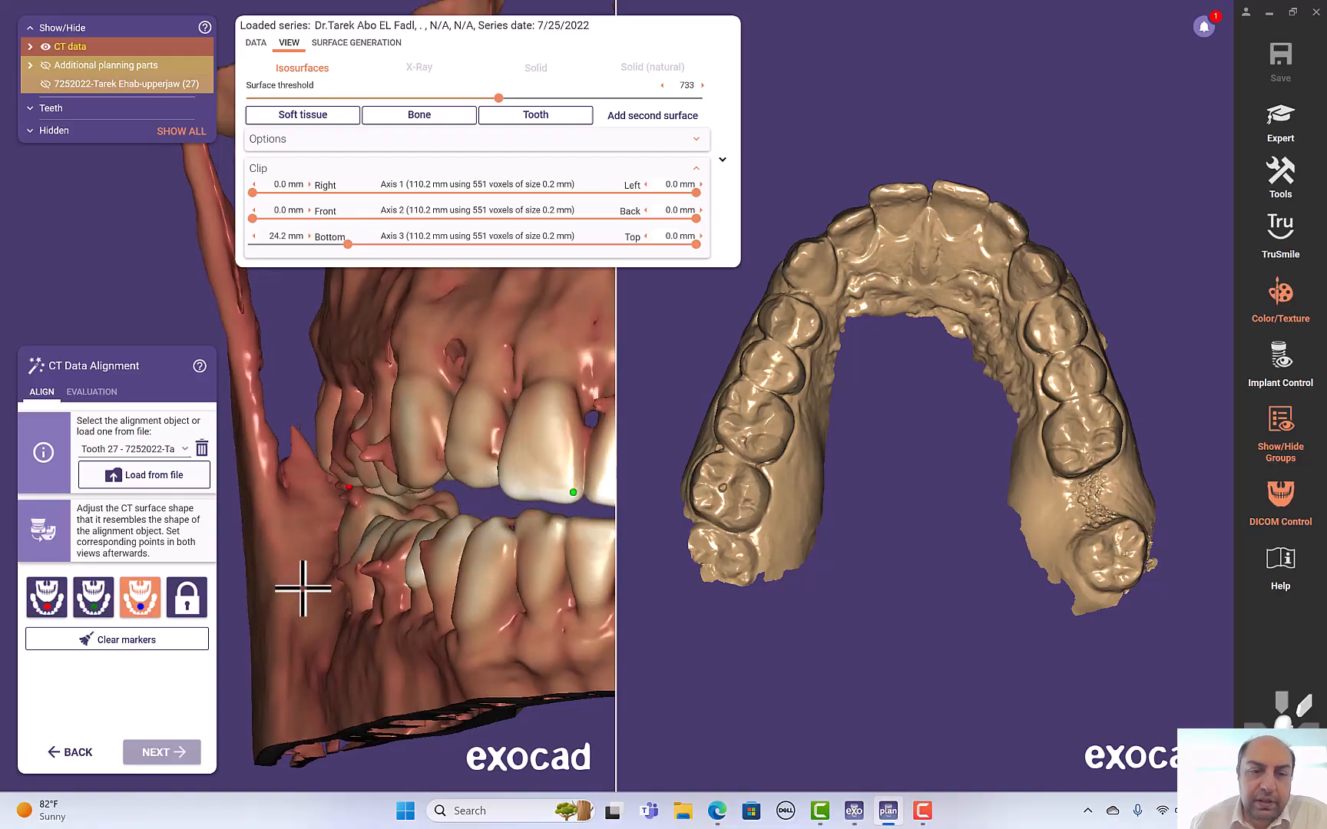
# - Place the third alignment marker on a posterior tooth on the opposite side of the CT reconstruction
pyautogui.moveTo(421, 775); pyautogui.dragTo(291, 593, button='right')
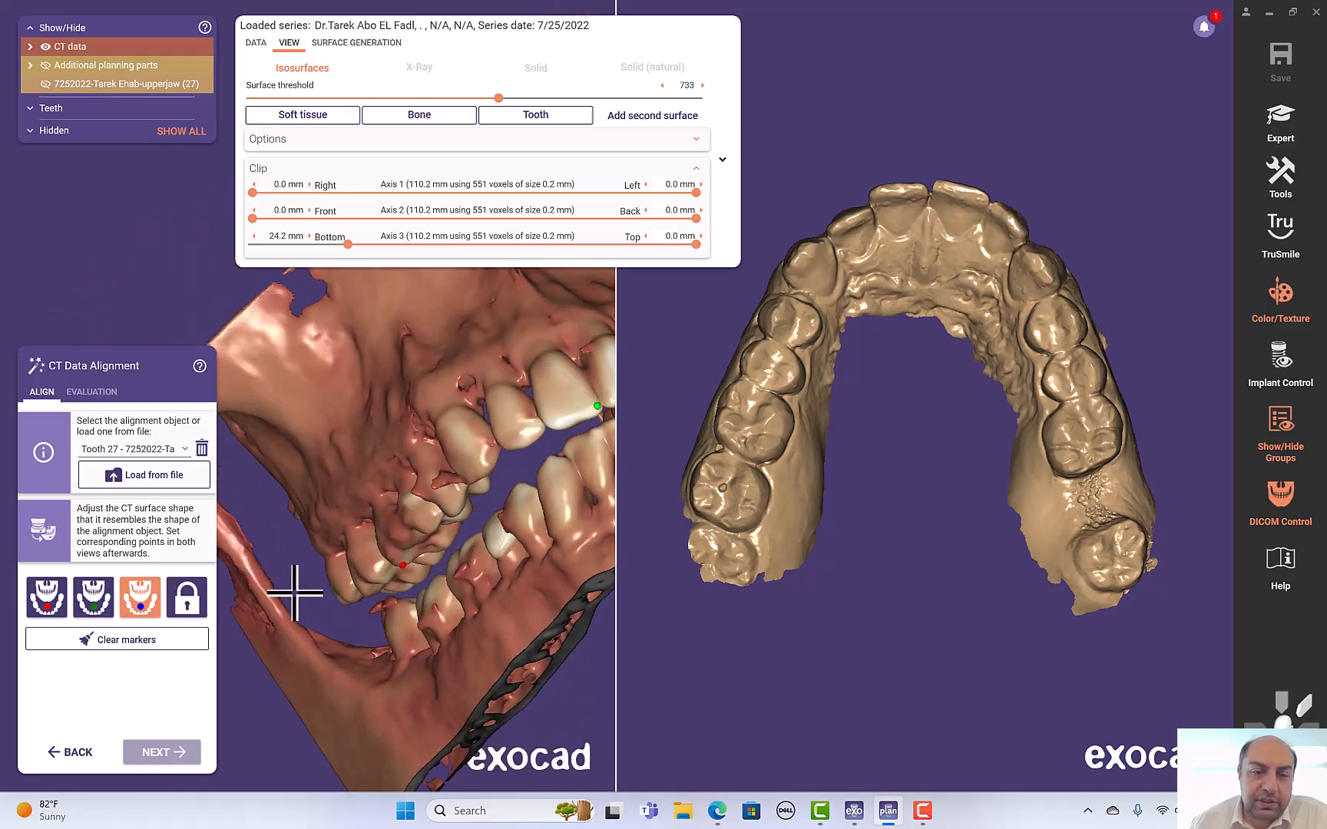
pyautogui.moveTo(297, 513); pyautogui.dragTo(305, 583, button='right')
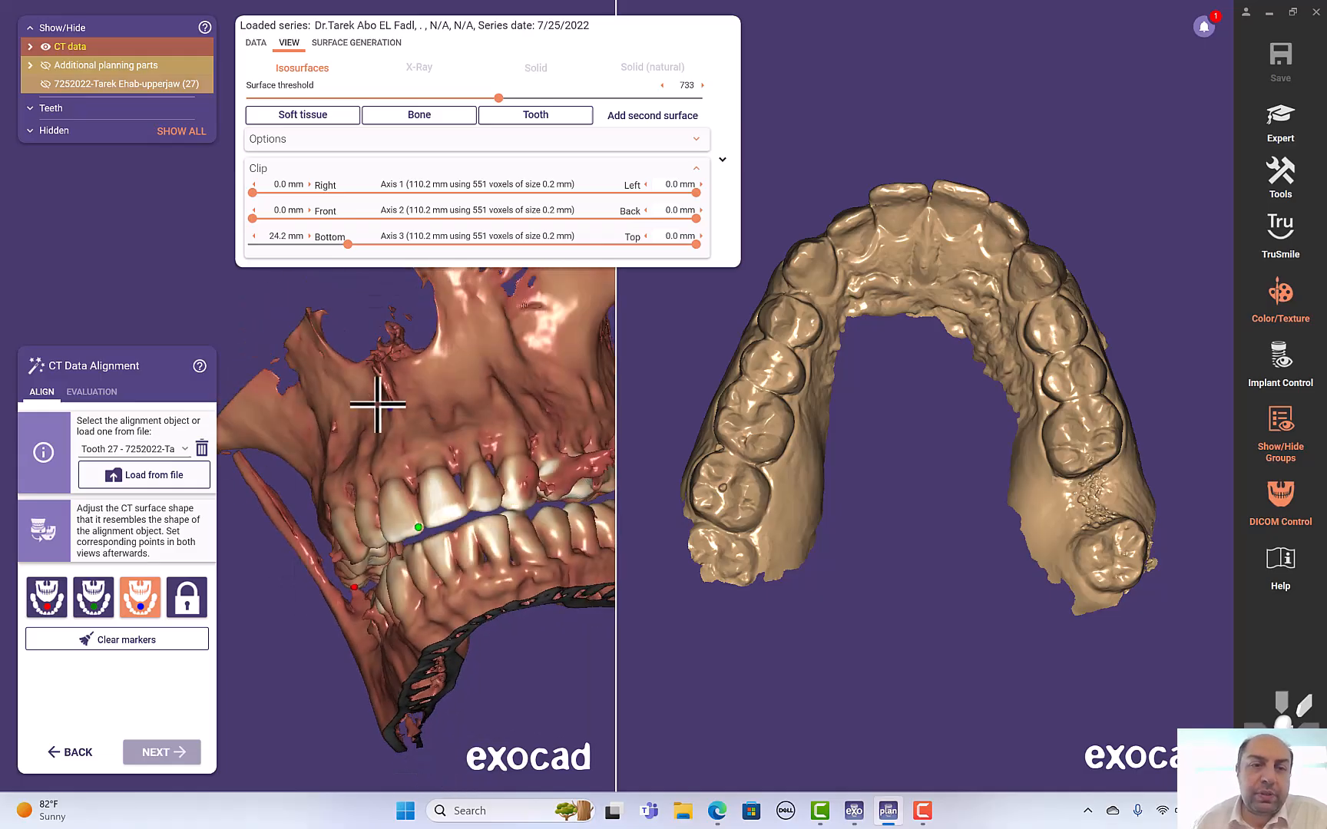
pyautogui.moveTo(238, 305); pyautogui.dragTo(329, 362, button='right')
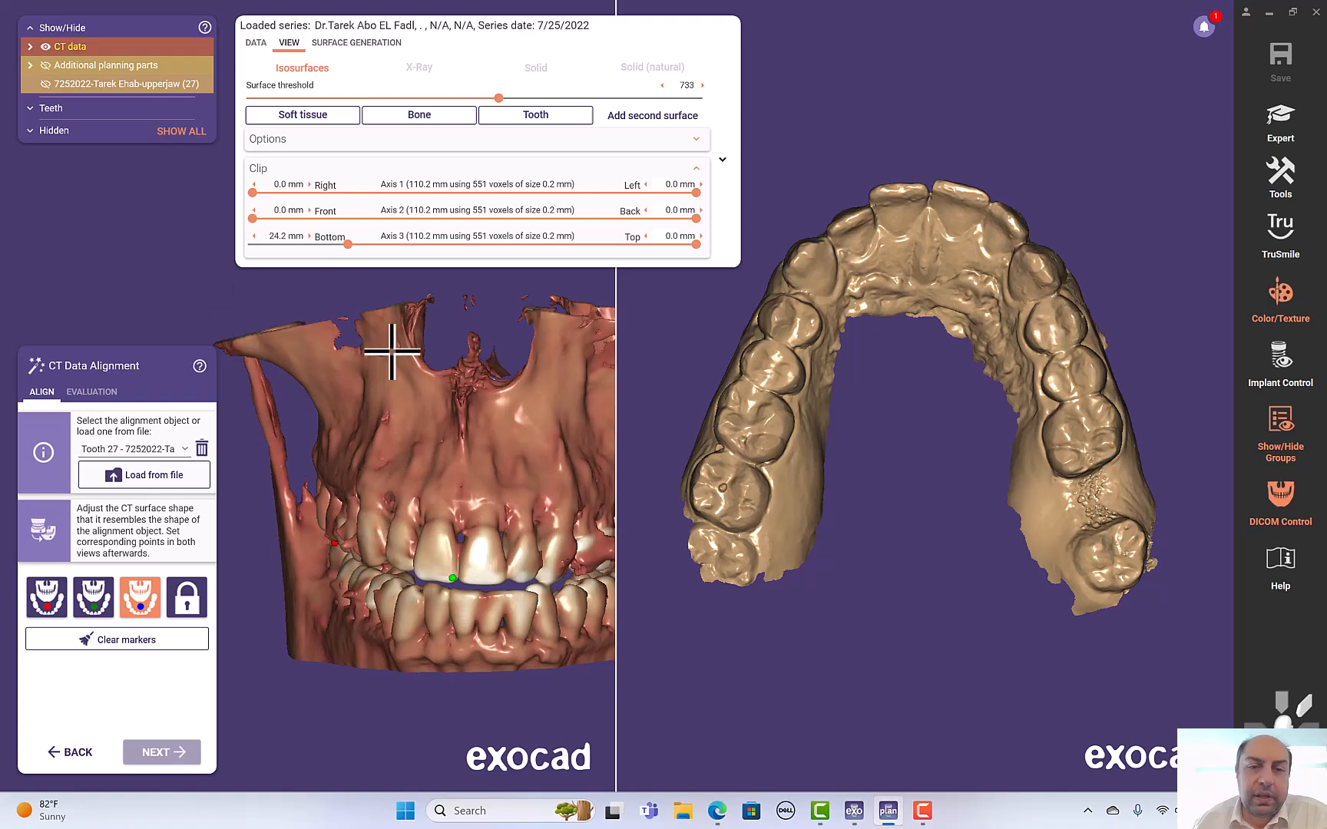
pyautogui.moveTo(466, 315); pyautogui.dragTo(607, 415, button='right')
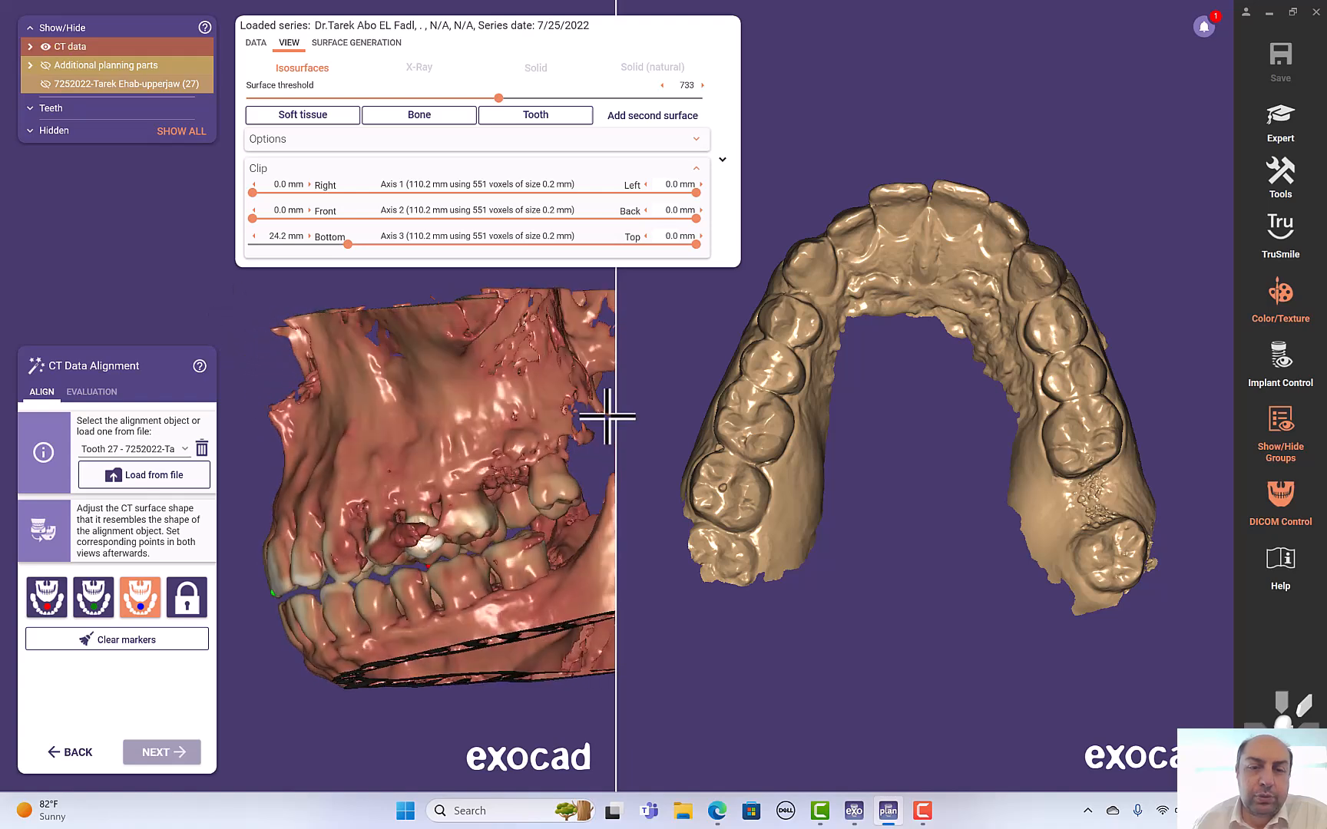
pyautogui.scroll(3, 502, 449)
pyautogui.scroll(2, 503, 447)
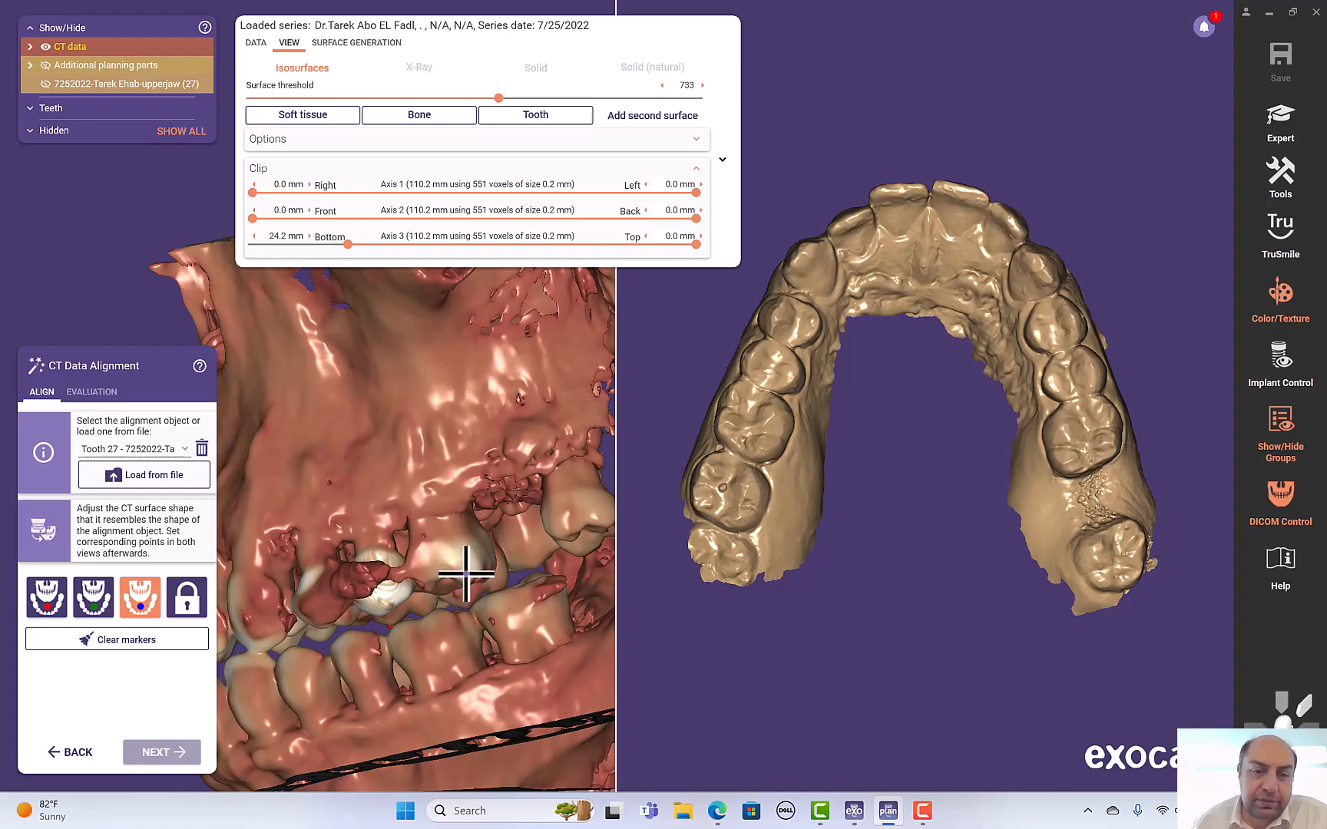
pyautogui.click(465, 575)
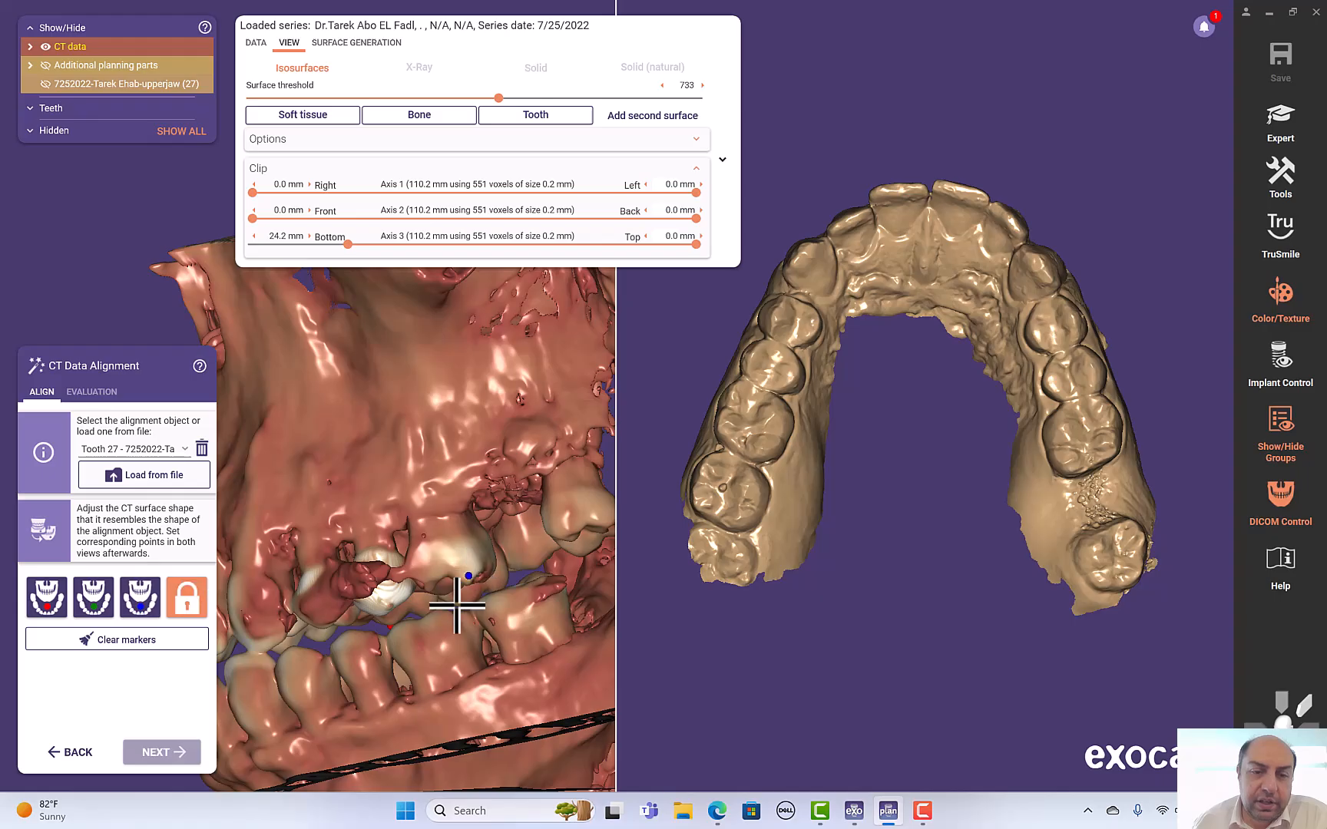
# - Place the first corresponding marker on the matching posterior tooth cusp of the upper-jaw scan
pyautogui.scroll(-2, 134, 262)
pyautogui.moveTo(134, 262); pyautogui.dragTo(118, 276, button='right')
pyautogui.moveTo(884, 144); pyautogui.dragTo(791, 211, button='right')
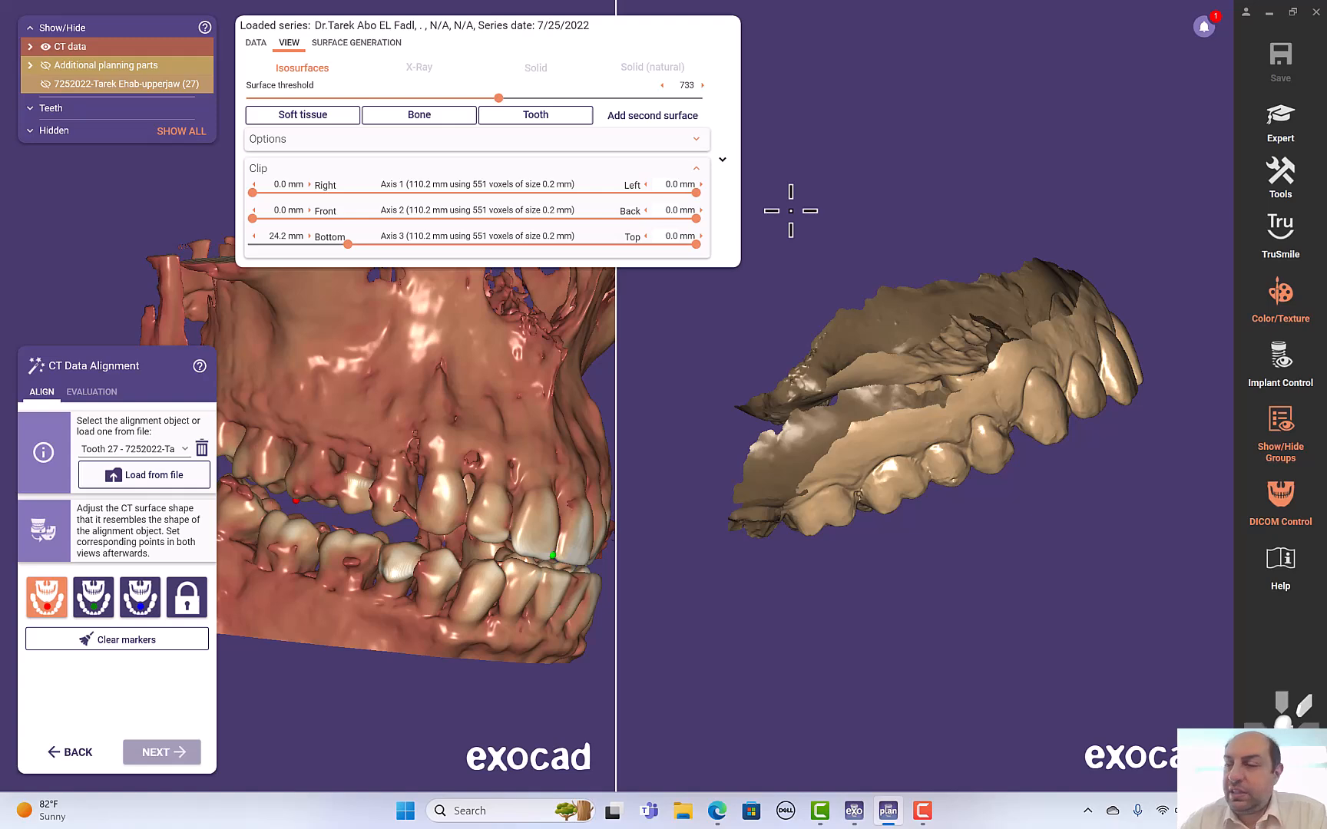
pyautogui.click(187, 599)
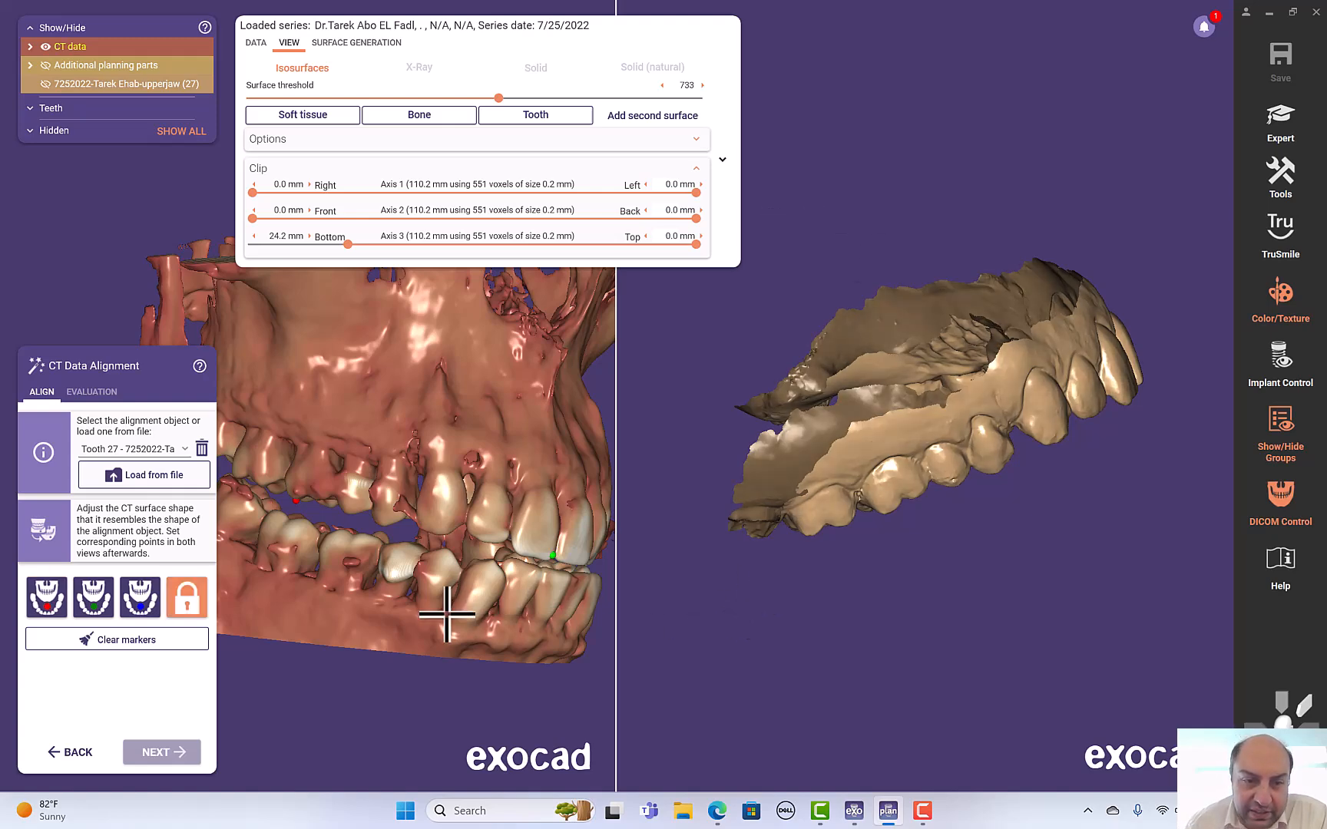
pyautogui.moveTo(371, 685); pyautogui.dragTo(394, 688, button='right')
pyautogui.moveTo(1102, 568); pyautogui.dragTo(1099, 563, button='right')
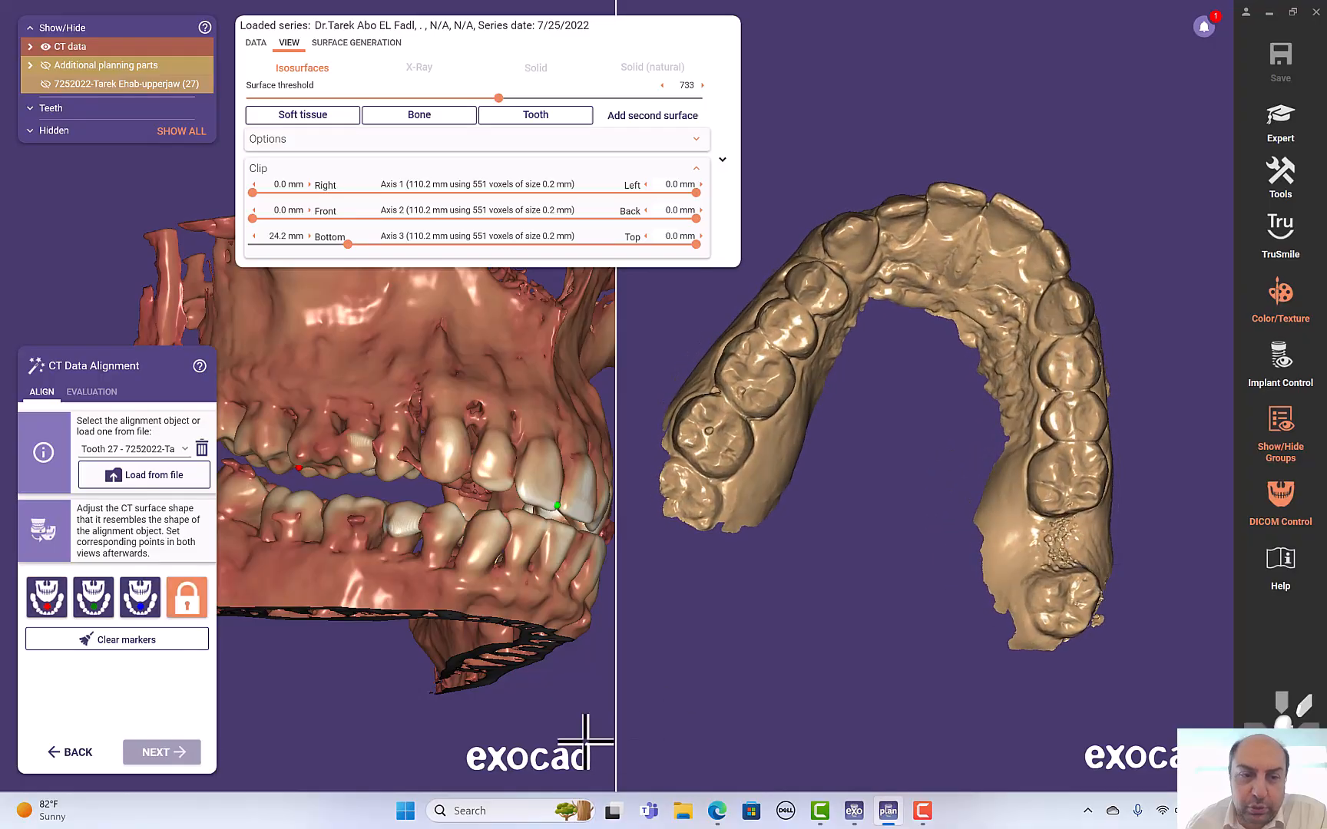
pyautogui.moveTo(477, 709); pyautogui.dragTo(467, 697, button='right')
pyautogui.moveTo(341, 511); pyautogui.dragTo(341, 504, button='right')
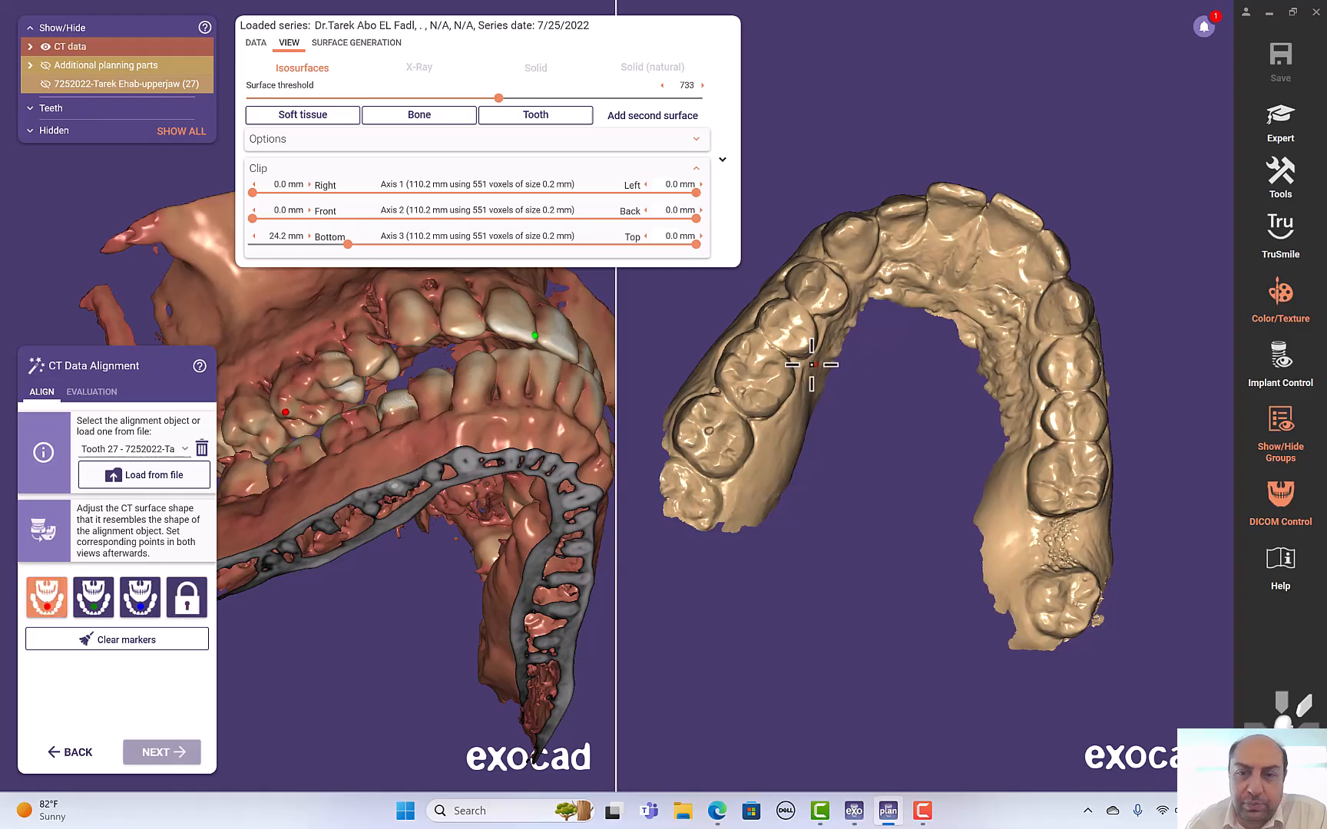
pyautogui.click(735, 367)
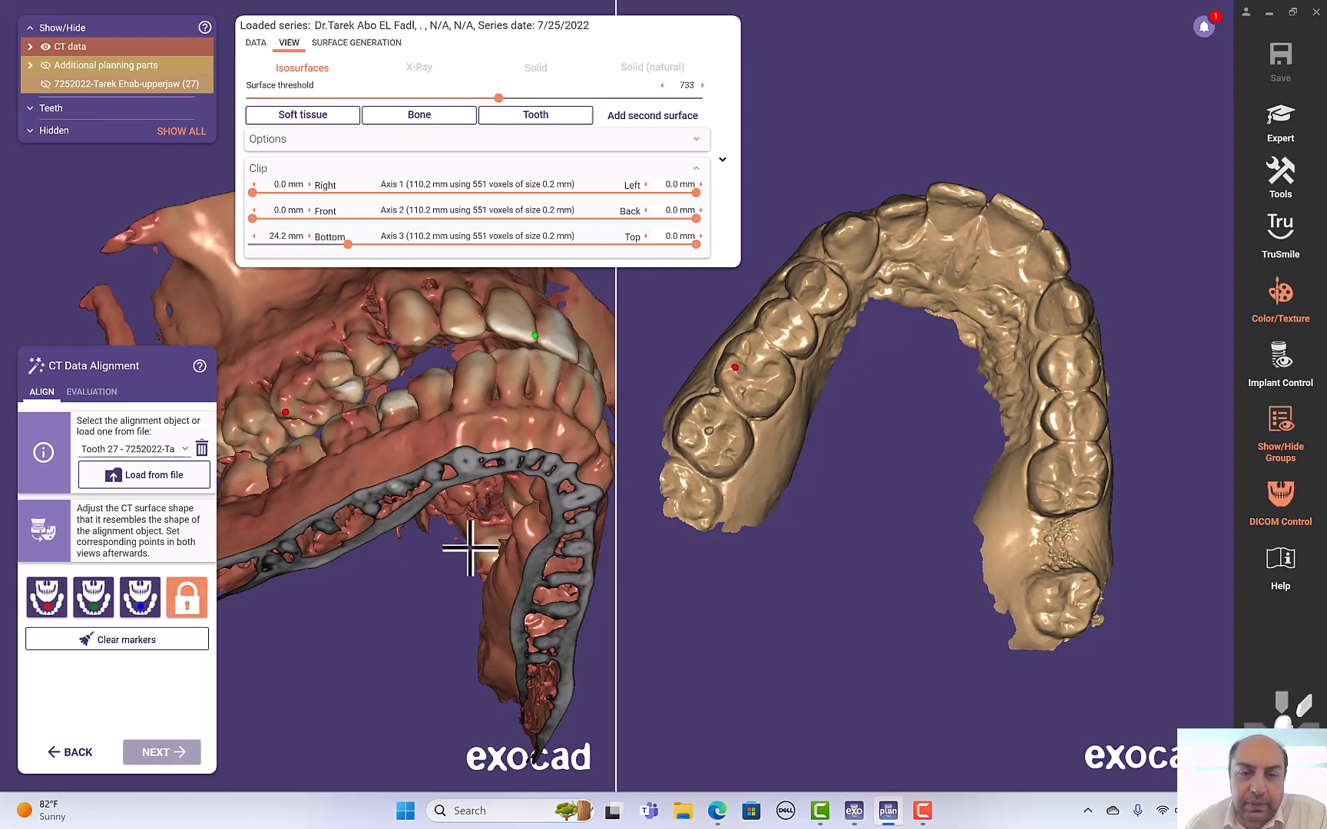
# - Place the matching anterior and opposite posterior markers on the upper-jaw scan and proceed to the best-fit alignment
pyautogui.moveTo(929, 389); pyautogui.dragTo(929, 394, button='right')
pyautogui.click(910, 454)
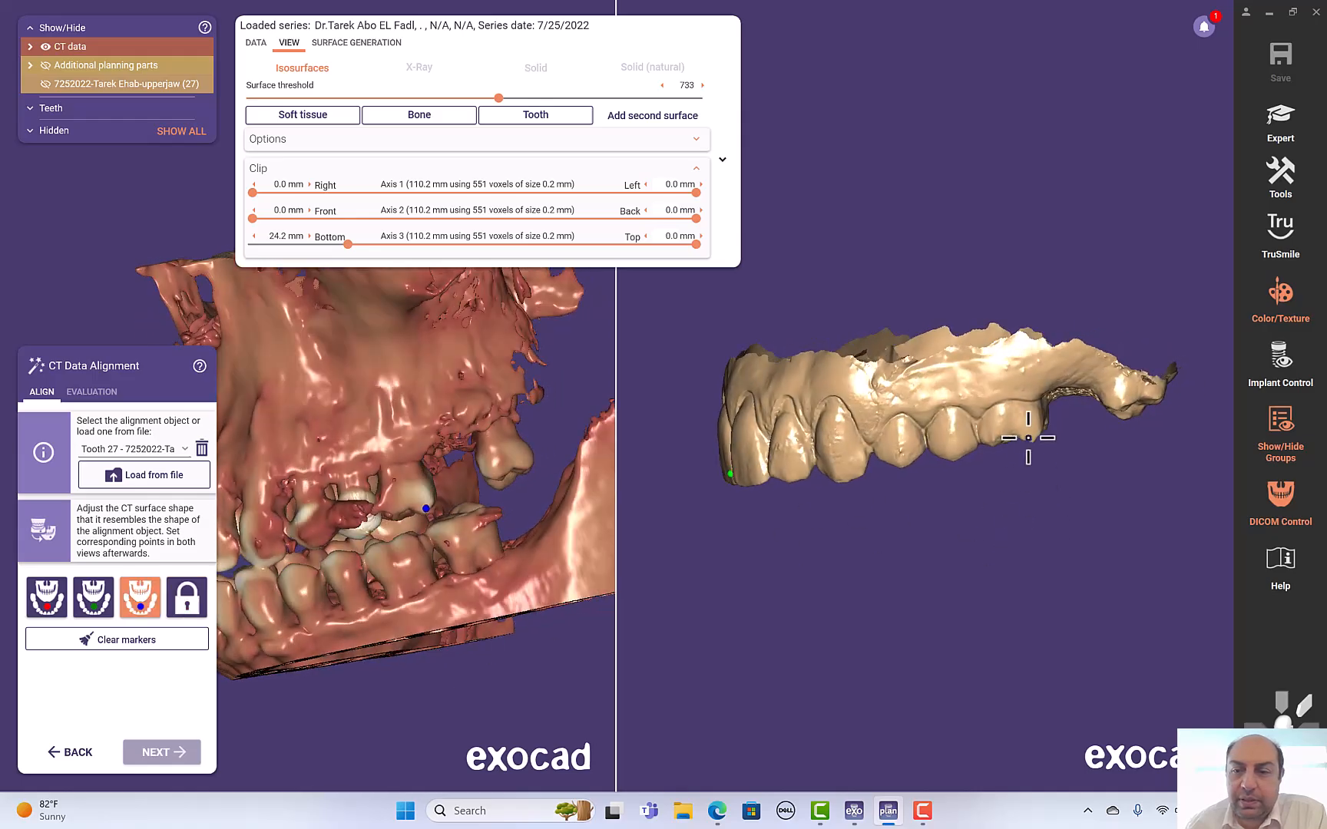
pyautogui.click(1030, 436)
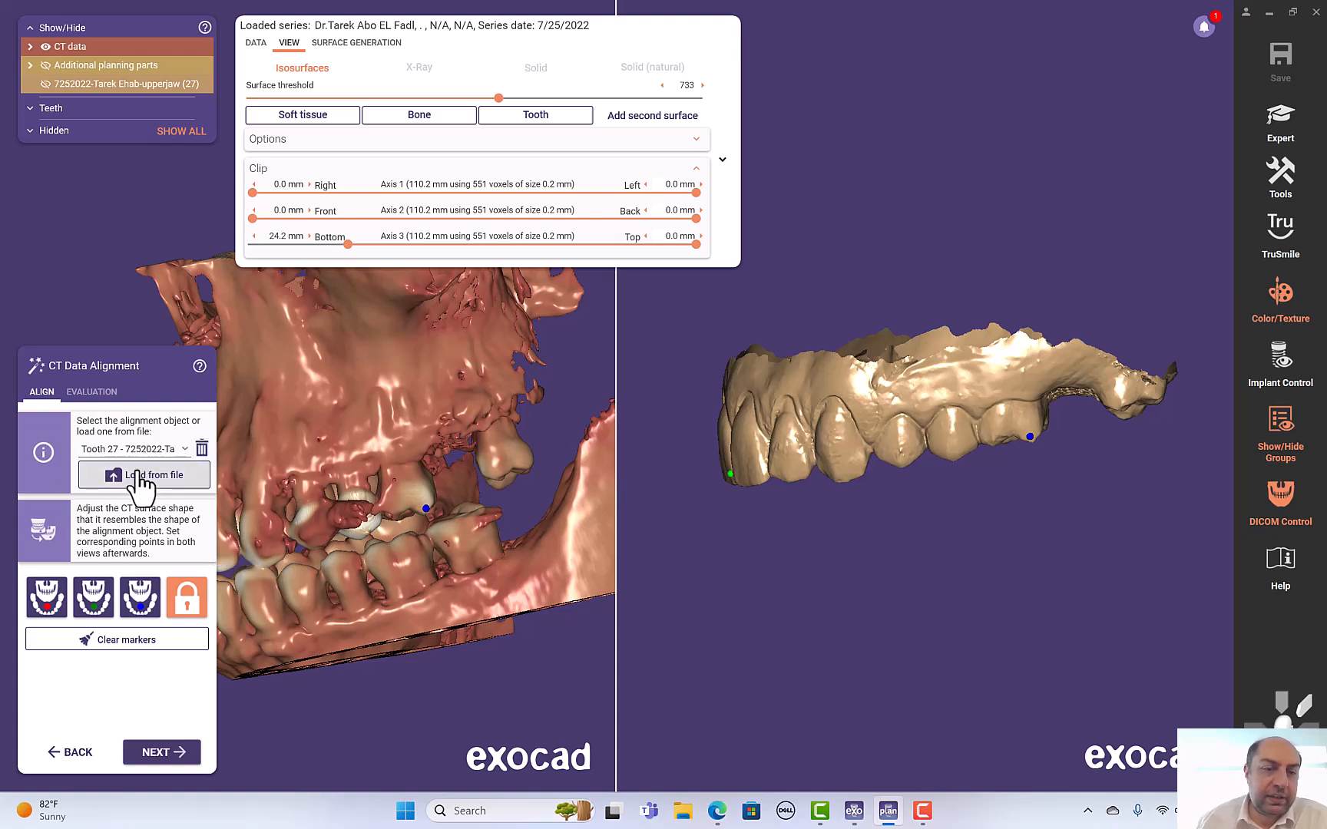
pyautogui.click(174, 753)
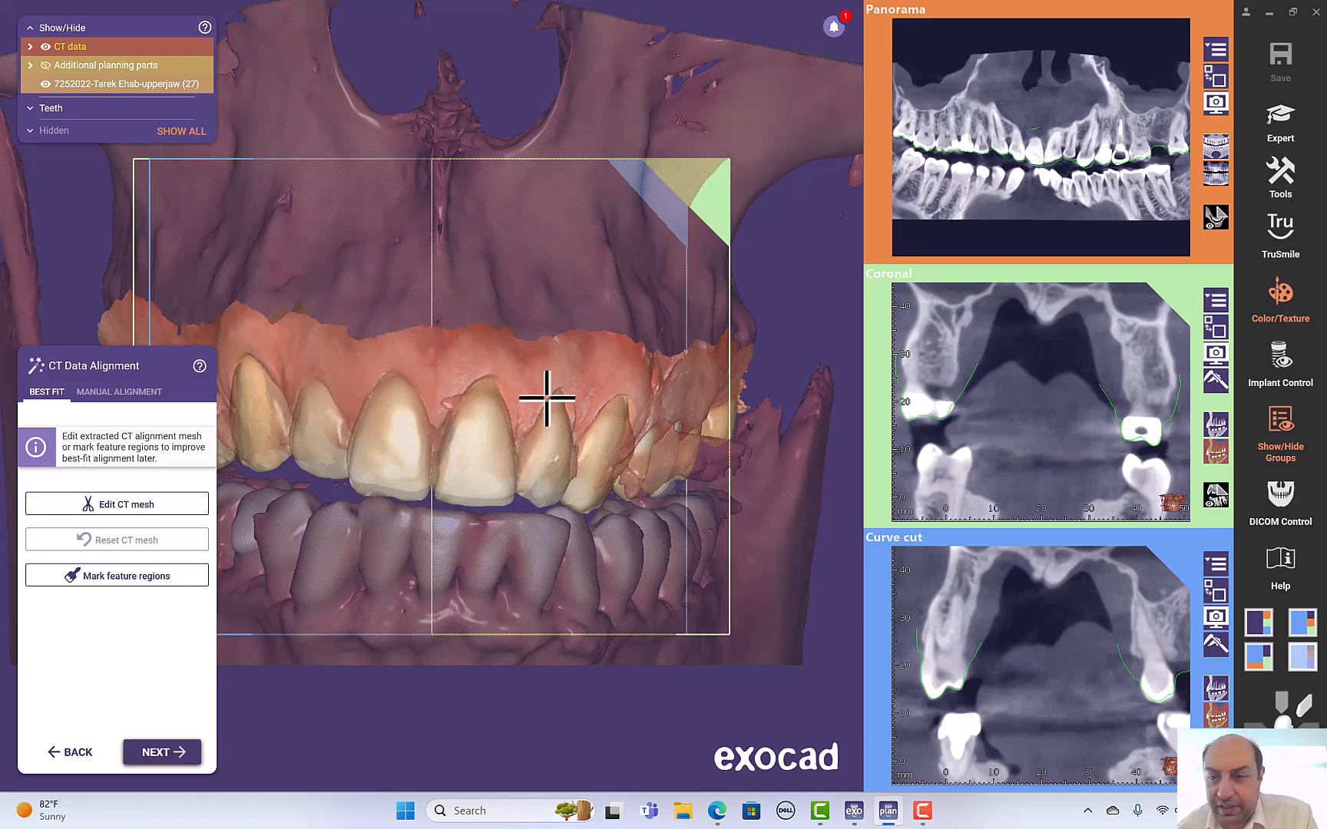
# - Inspect the scan outline fit against the CT in the curve cut and coronal cross-sections
pyautogui.scroll(-2, 522, 542)
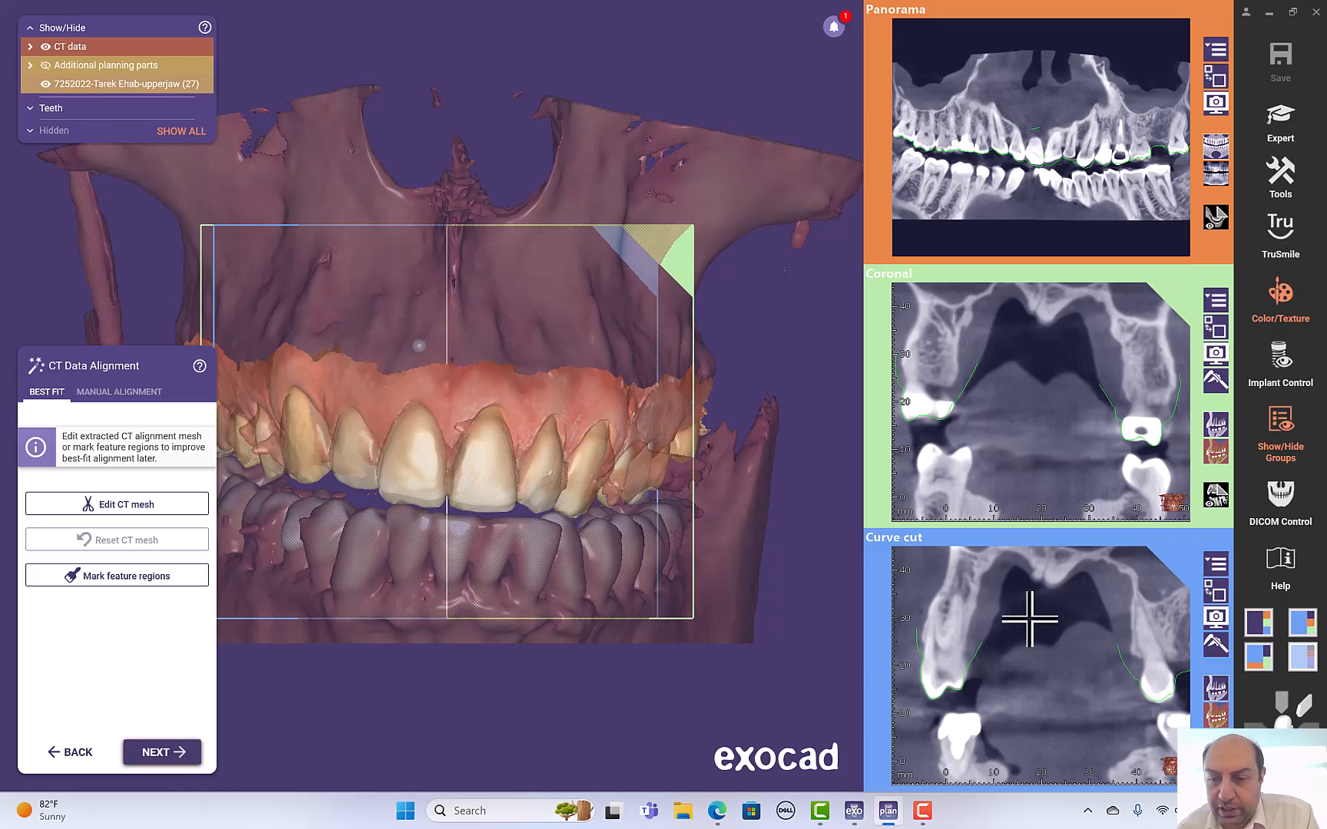
pyautogui.scroll(-10, 1030, 618)
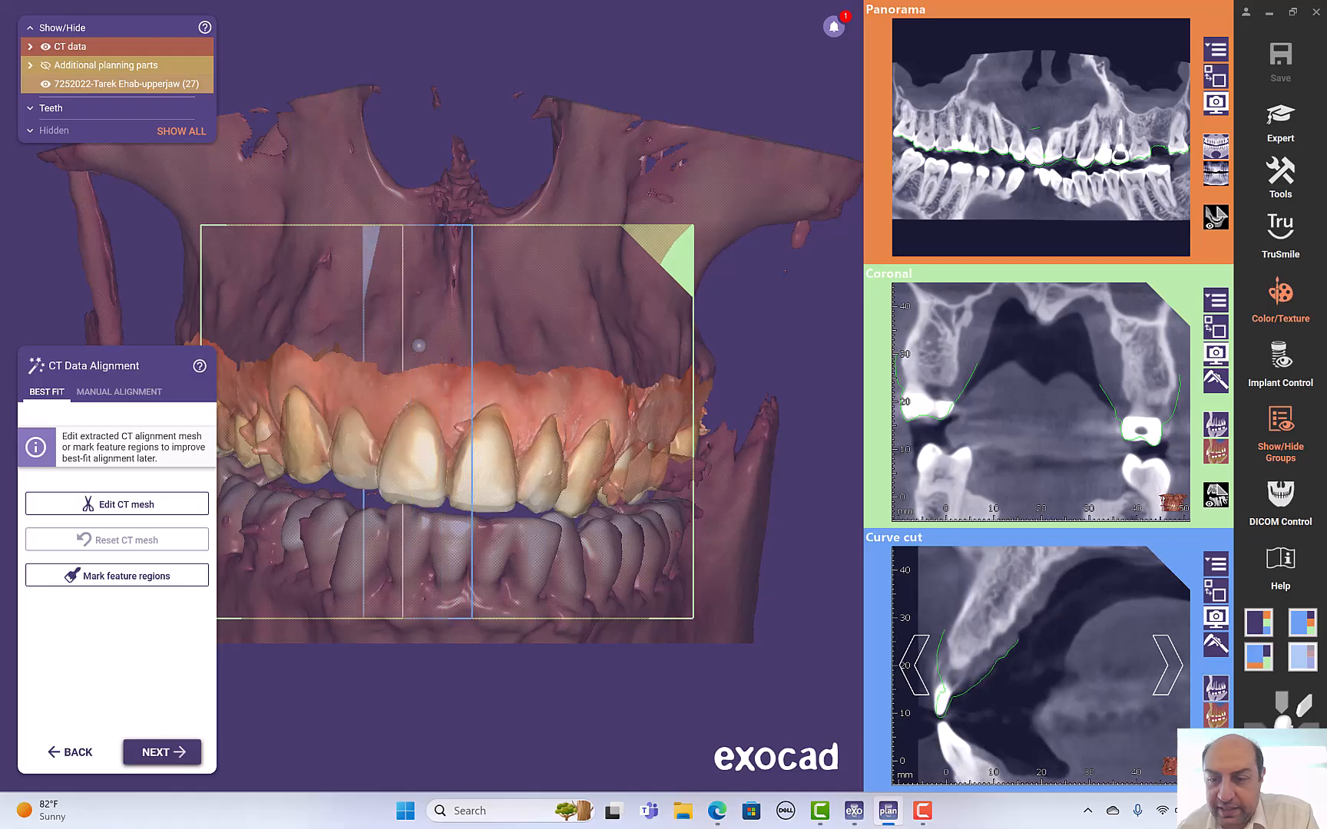
pyautogui.scroll(5, 953, 649)
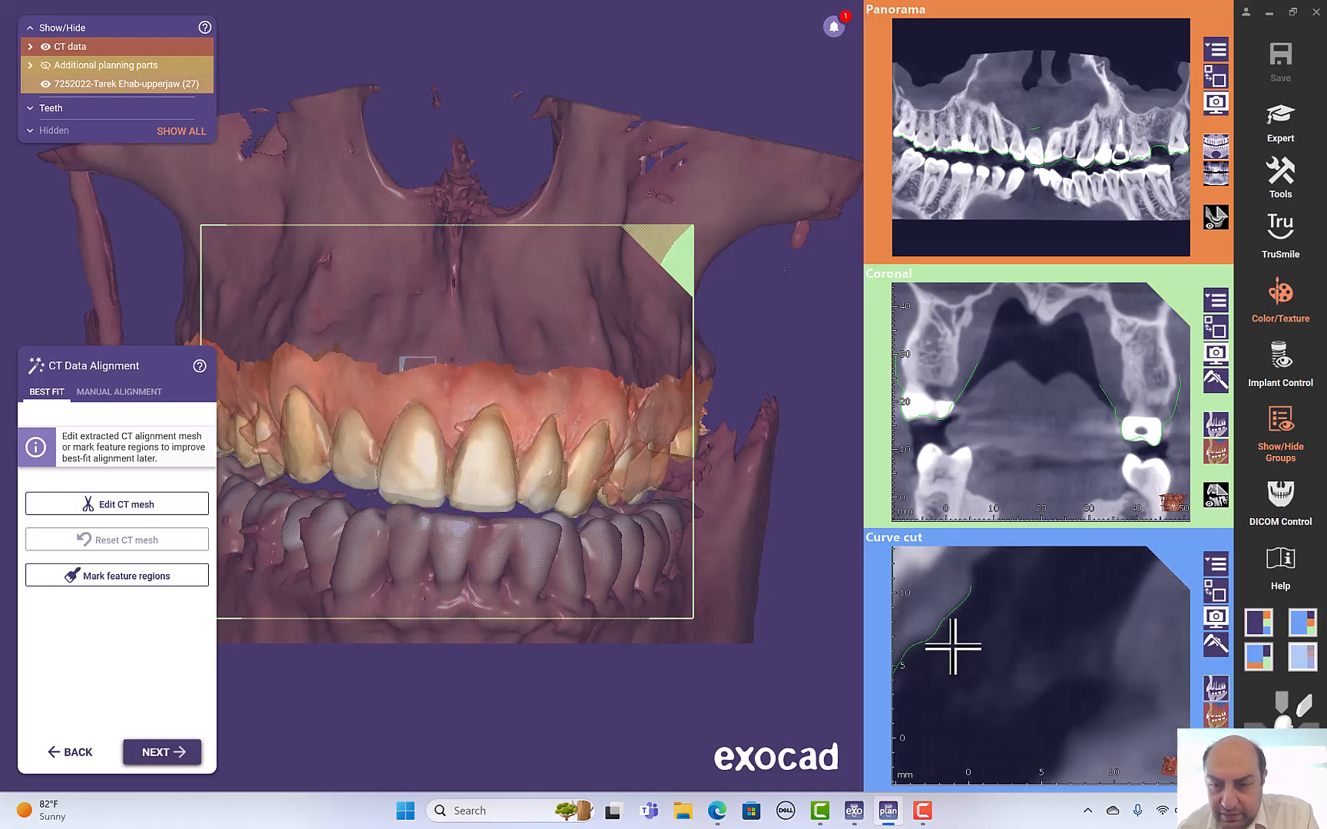
pyautogui.moveTo(684, 784); pyautogui.dragTo(946, 666, button='middle')
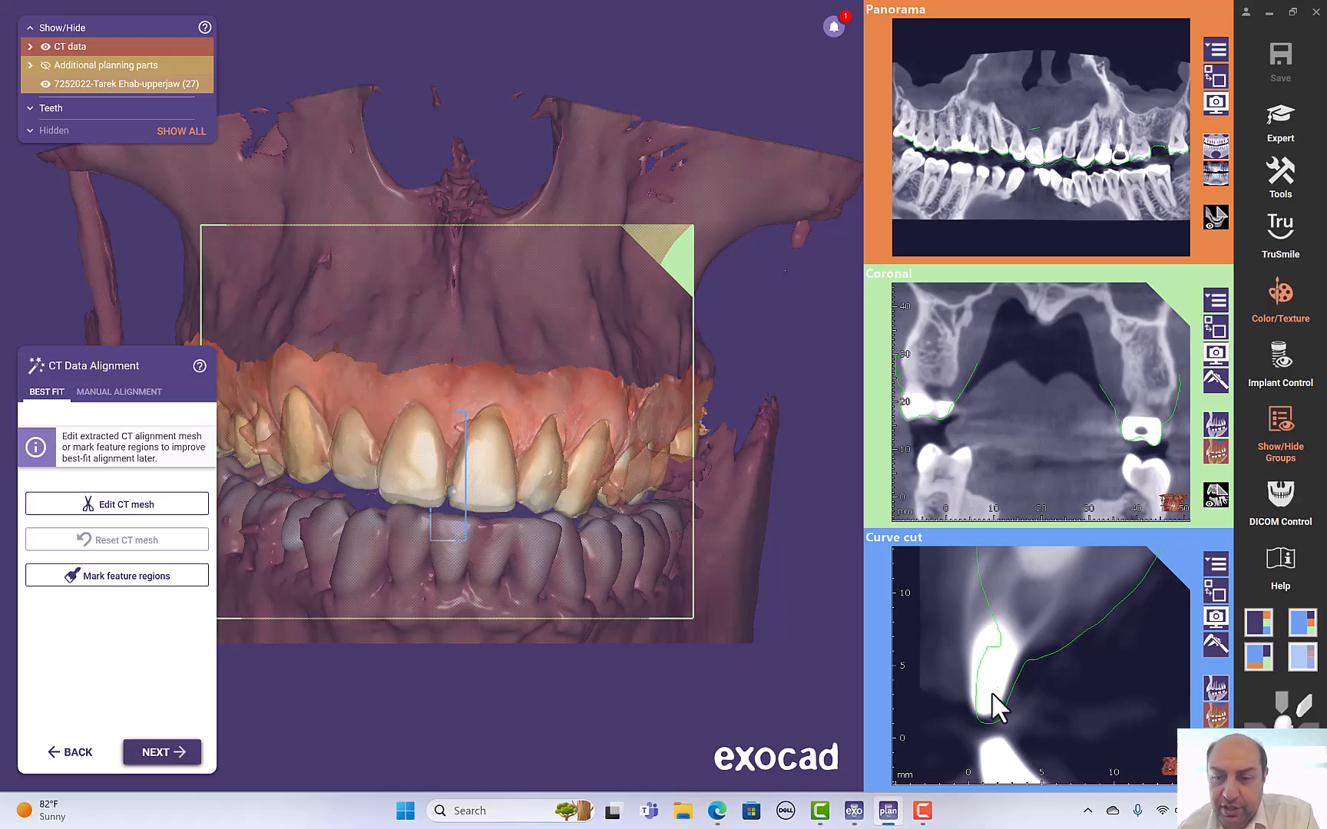
pyautogui.scroll(3, 1012, 674)
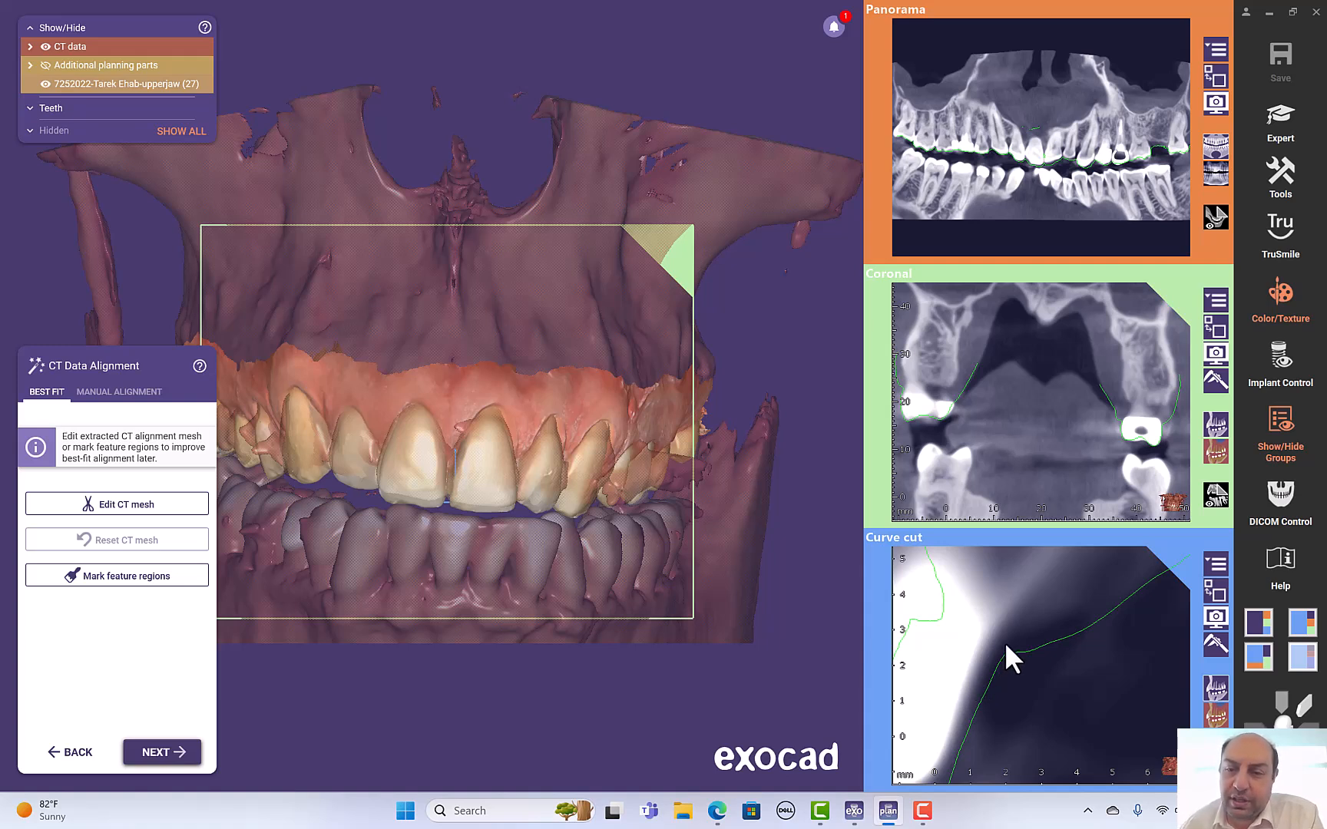
pyautogui.scroll(-3, 1004, 642)
pyautogui.scroll(-1, 1009, 639)
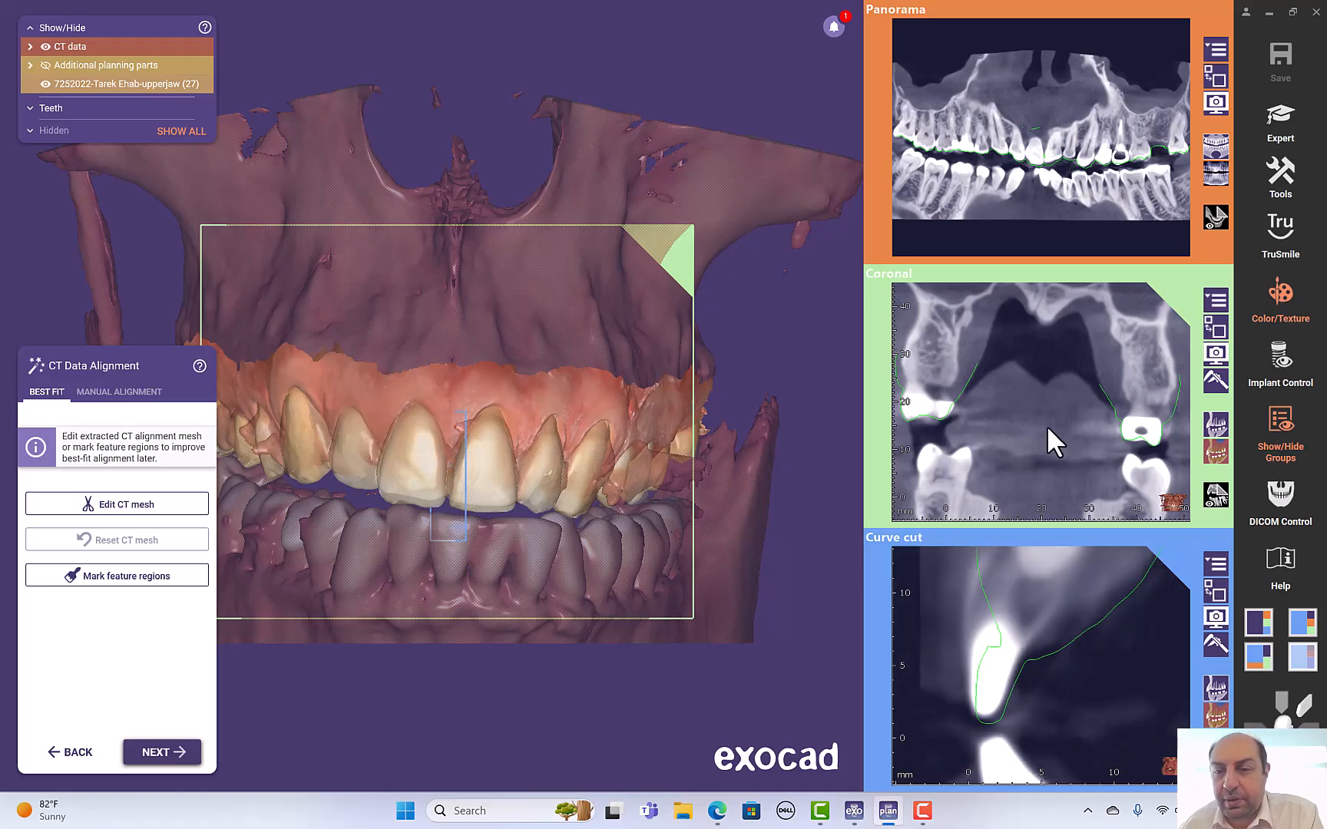
pyautogui.scroll(-2, 1022, 379)
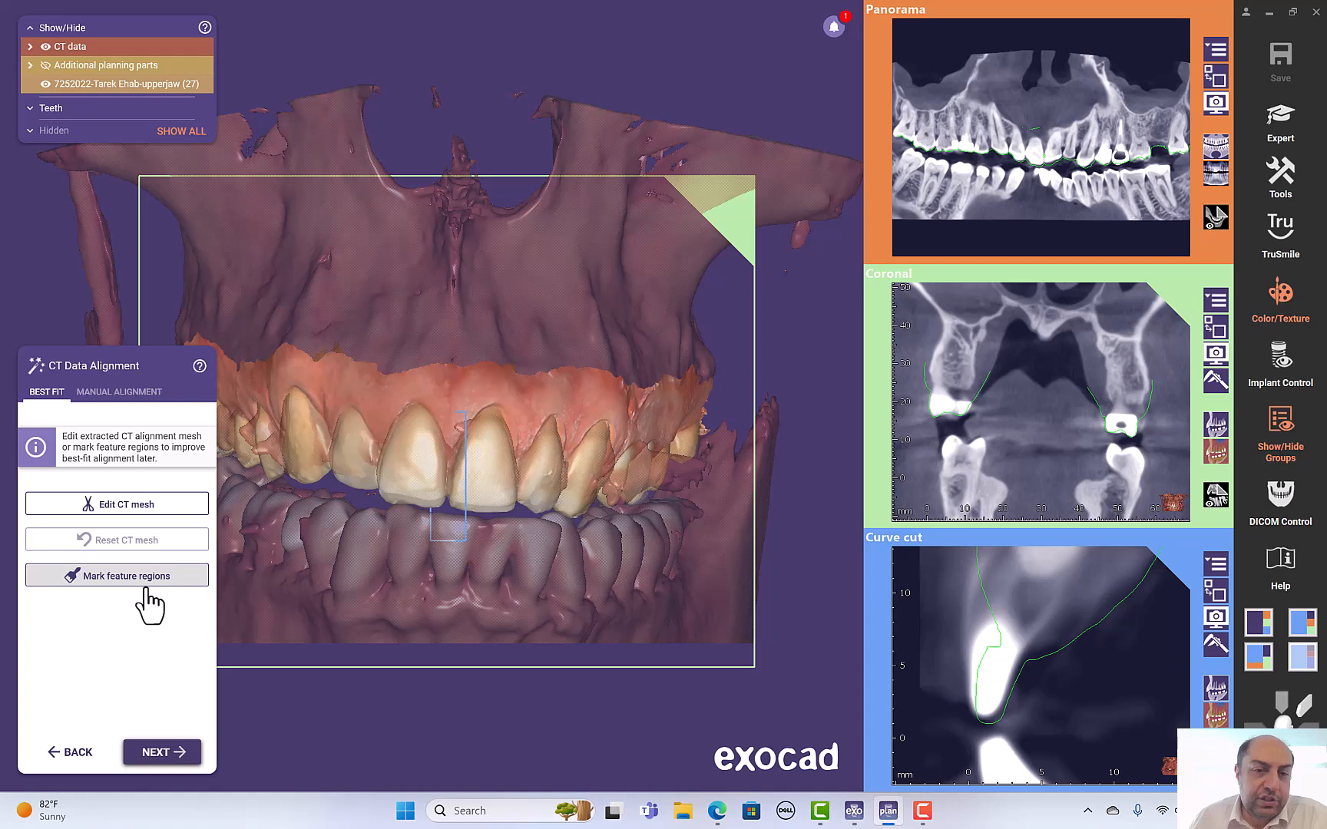
# - Edit the CT alignment mesh by outlining the lower teeth region with the cropping tool and deleting it
pyautogui.click(123, 509)
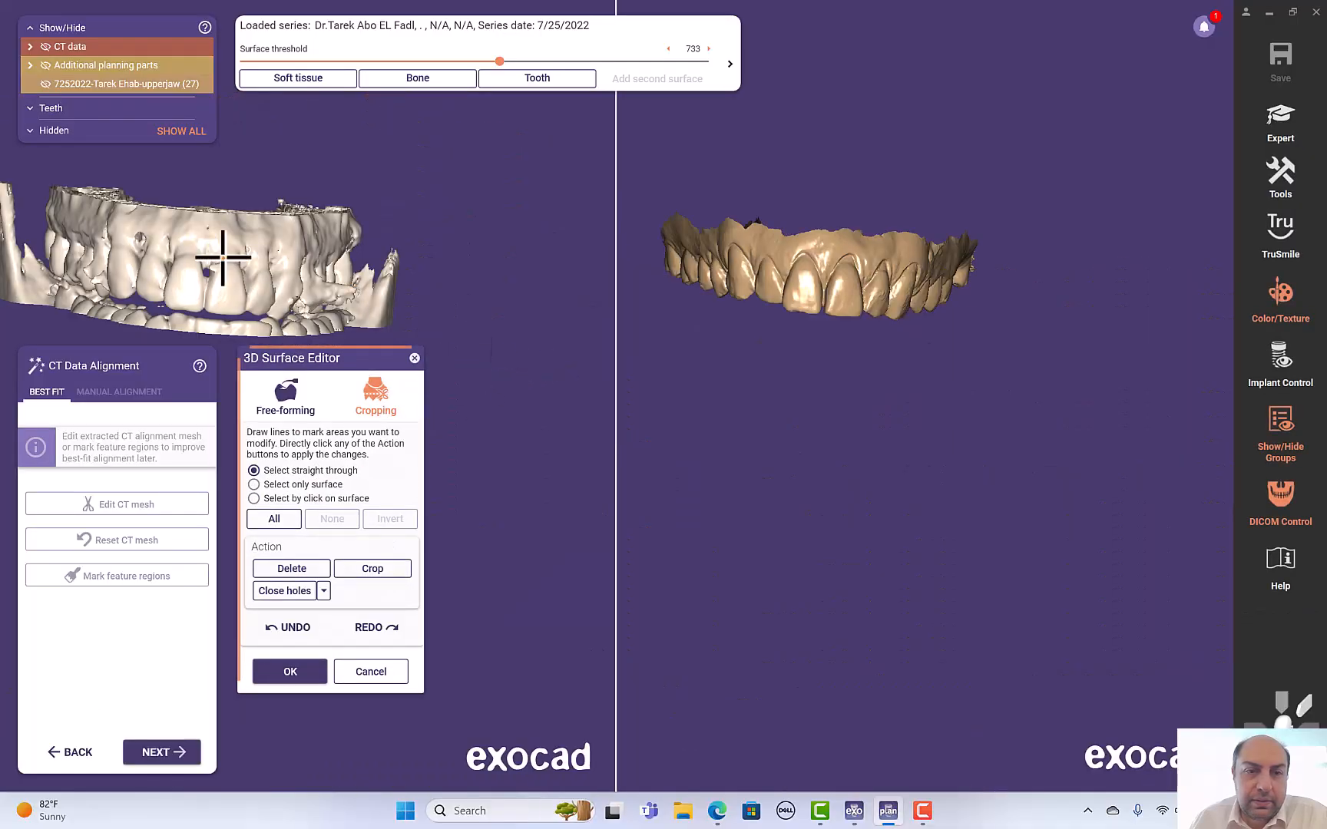
pyautogui.moveTo(223, 257); pyautogui.dragTo(177, 276, button='right')
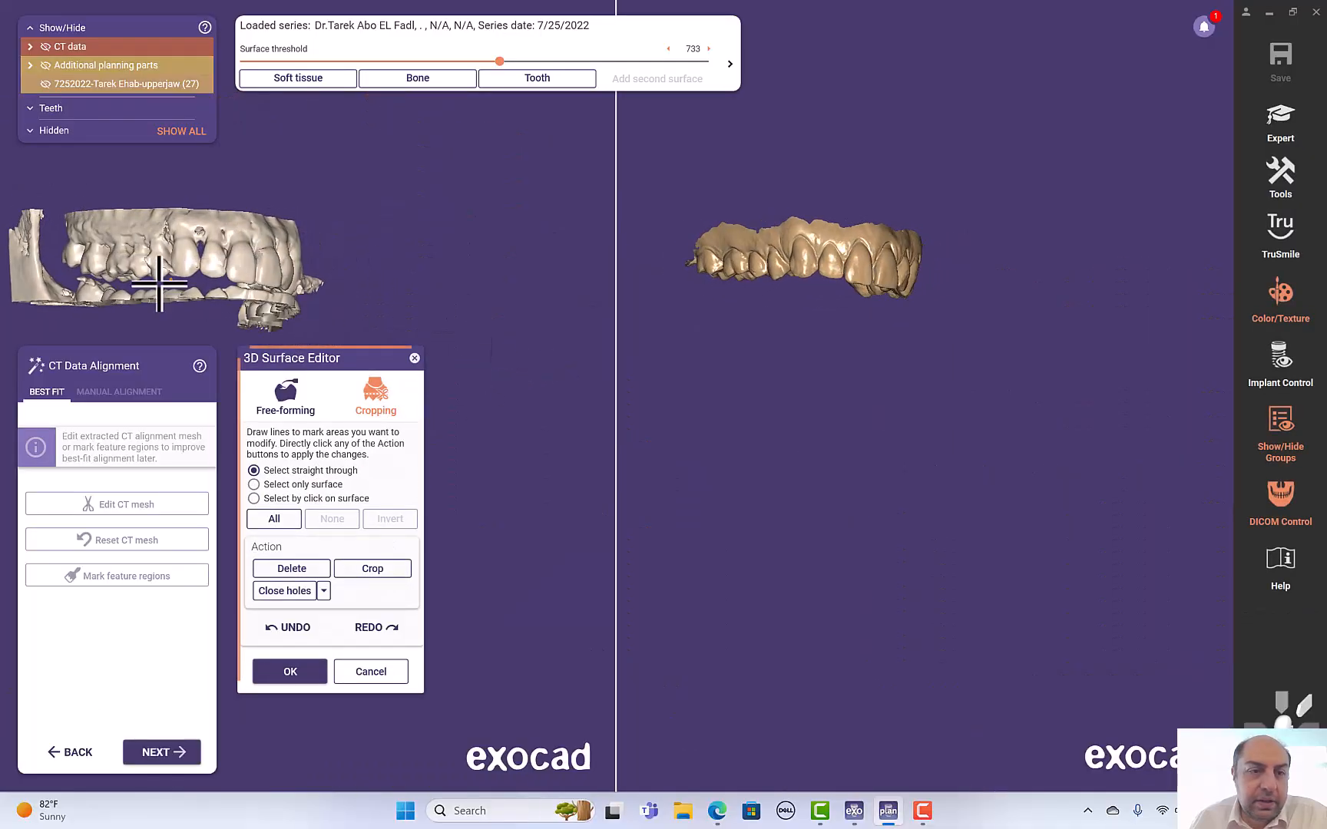
pyautogui.click(102, 326)
pyautogui.click(63, 327)
pyautogui.click(45, 278)
pyautogui.click(74, 278)
pyautogui.click(92, 280)
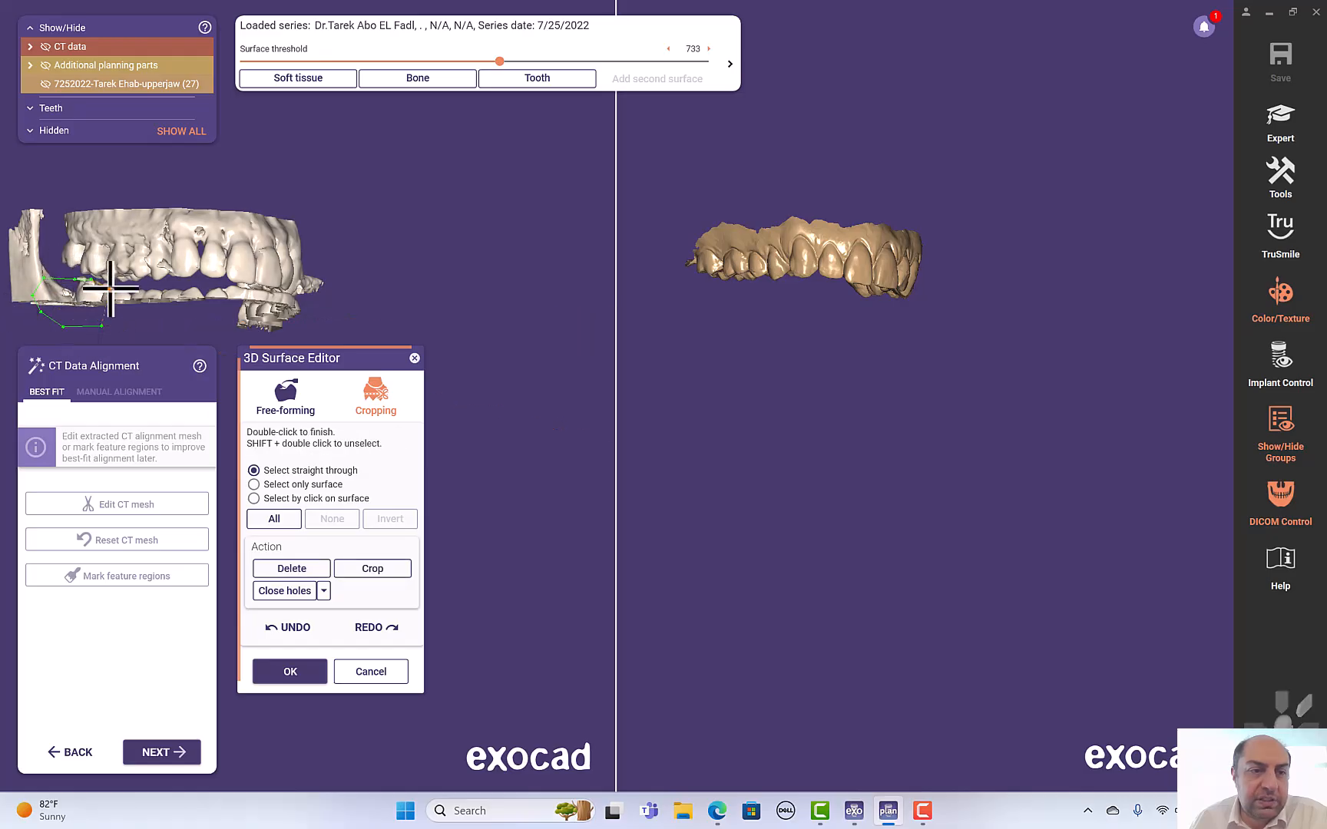
pyautogui.click(145, 290)
pyautogui.click(197, 287)
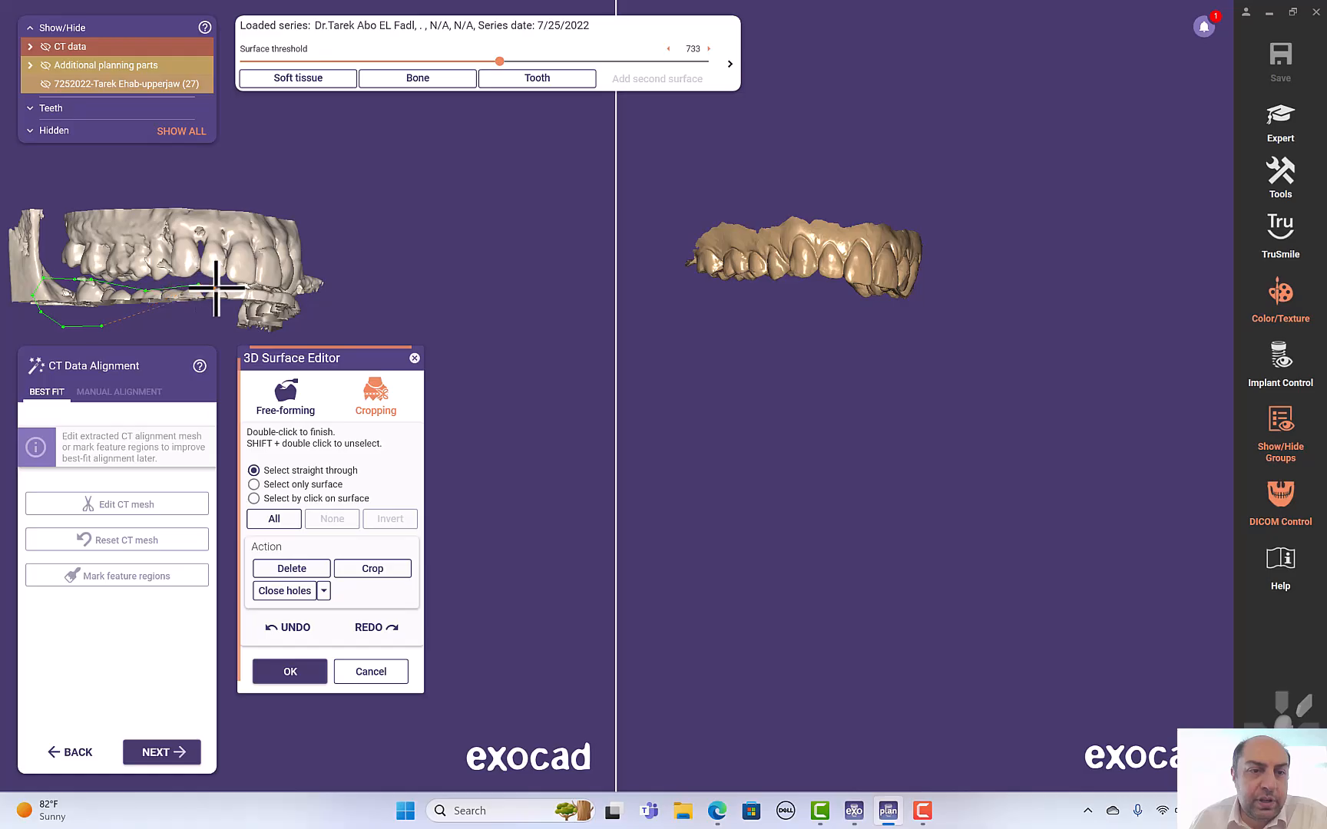
pyautogui.click(280, 305)
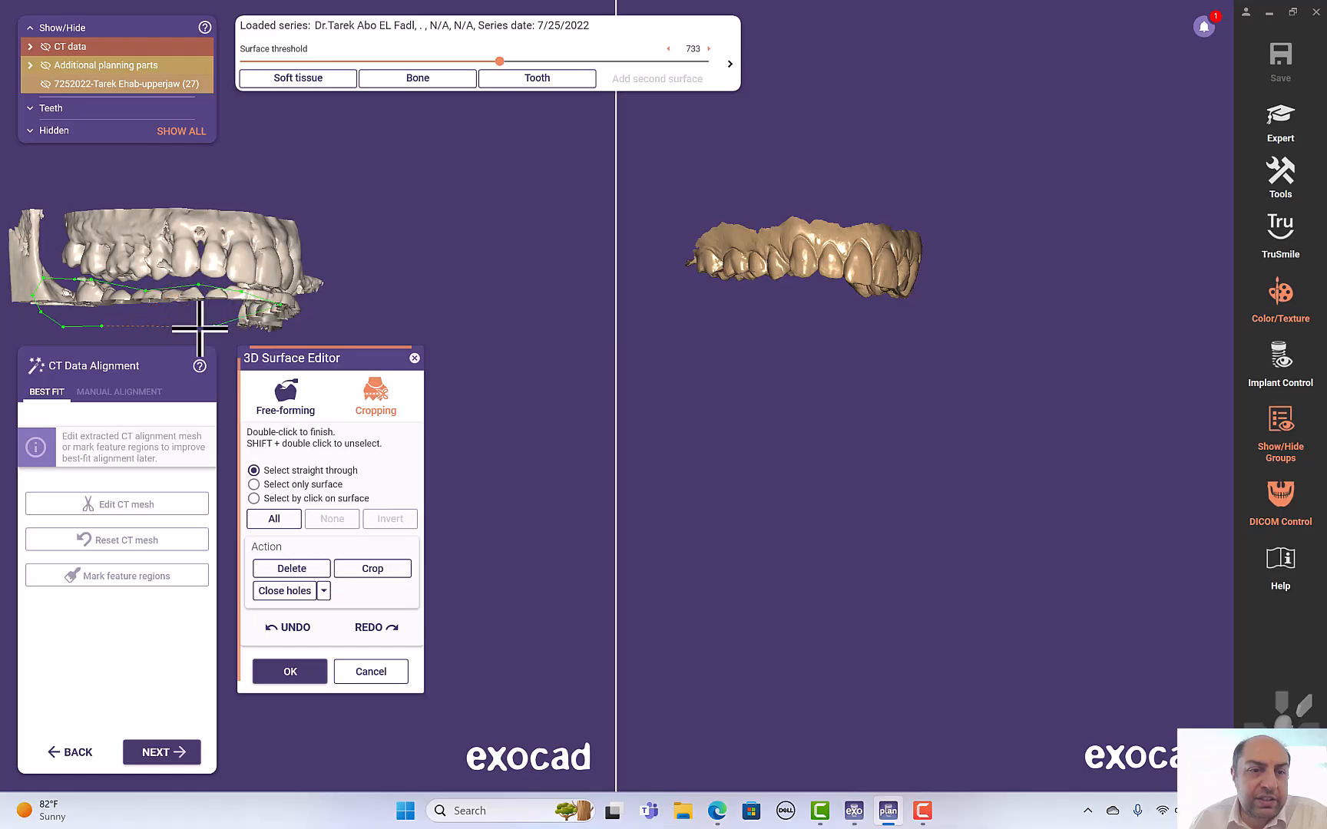
pyautogui.doubleClick(101, 325)
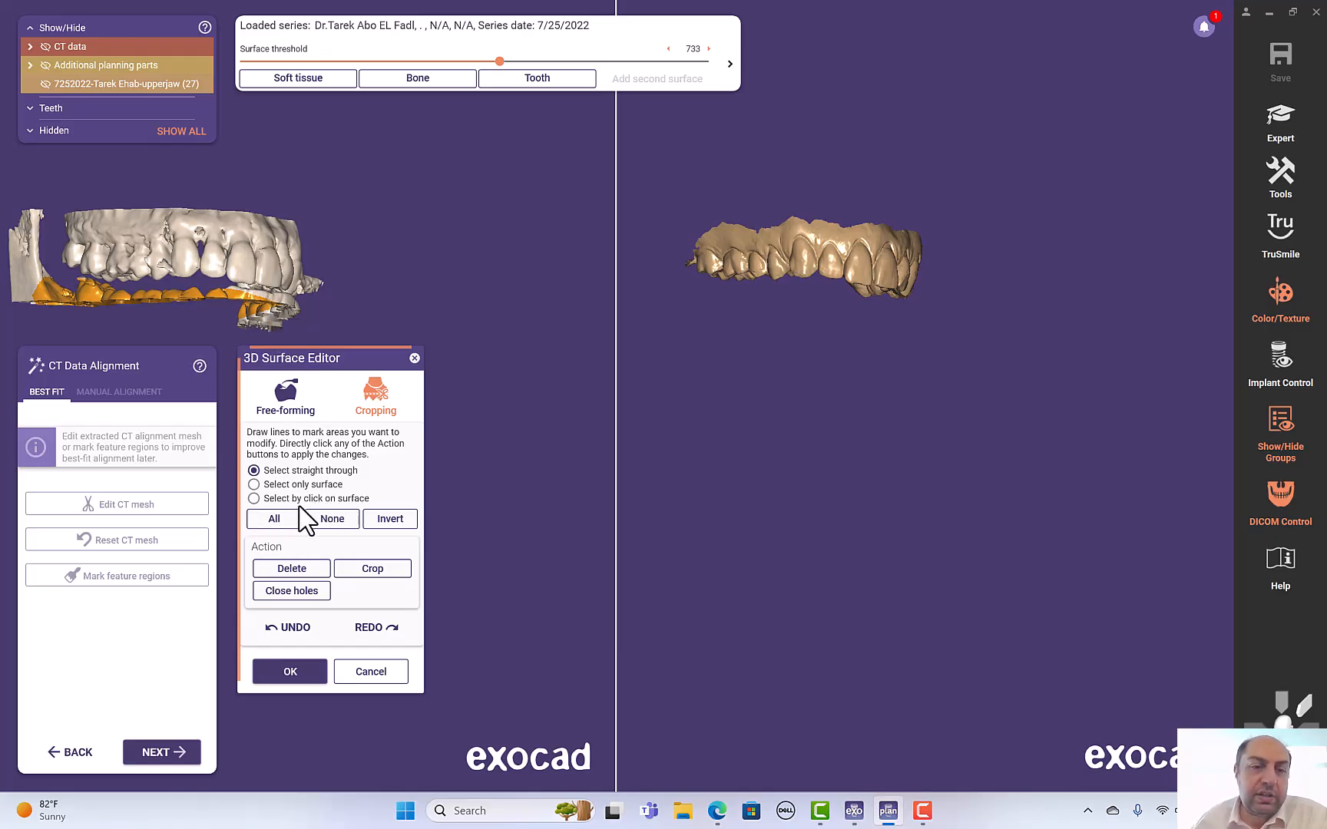
pyautogui.moveTo(398, 300); pyautogui.dragTo(399, 305, button='right')
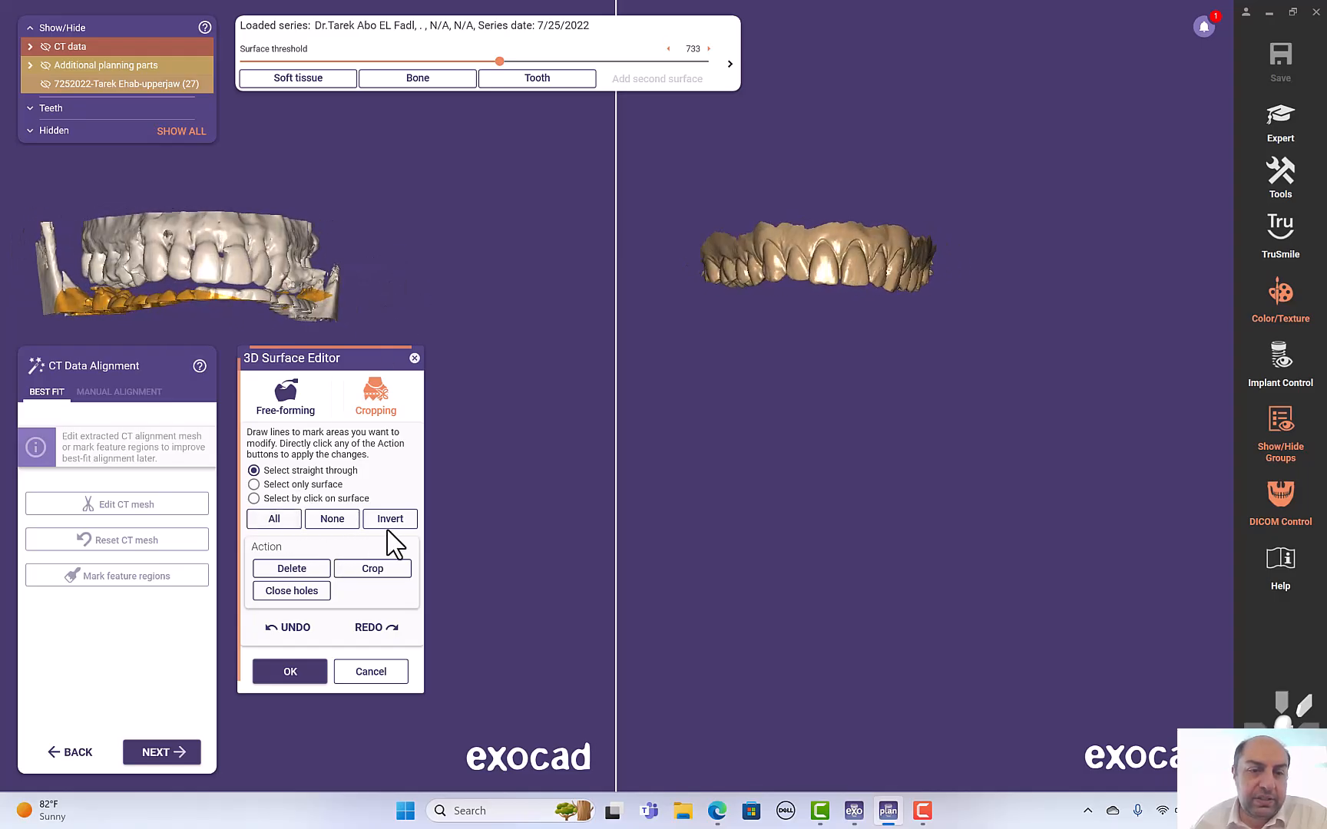
pyautogui.click(300, 572)
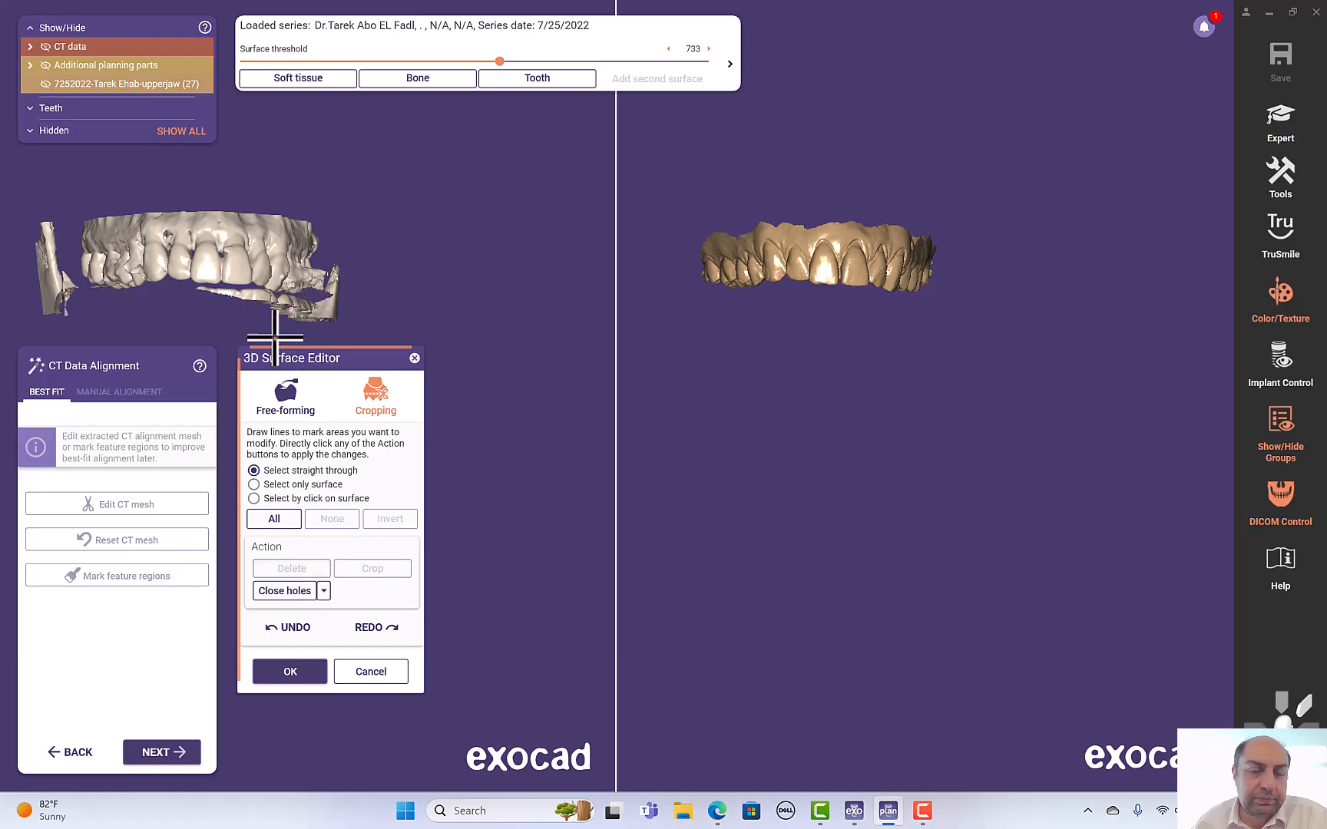
pyautogui.scroll(3, 275, 335)
pyautogui.scroll(5, 275, 336)
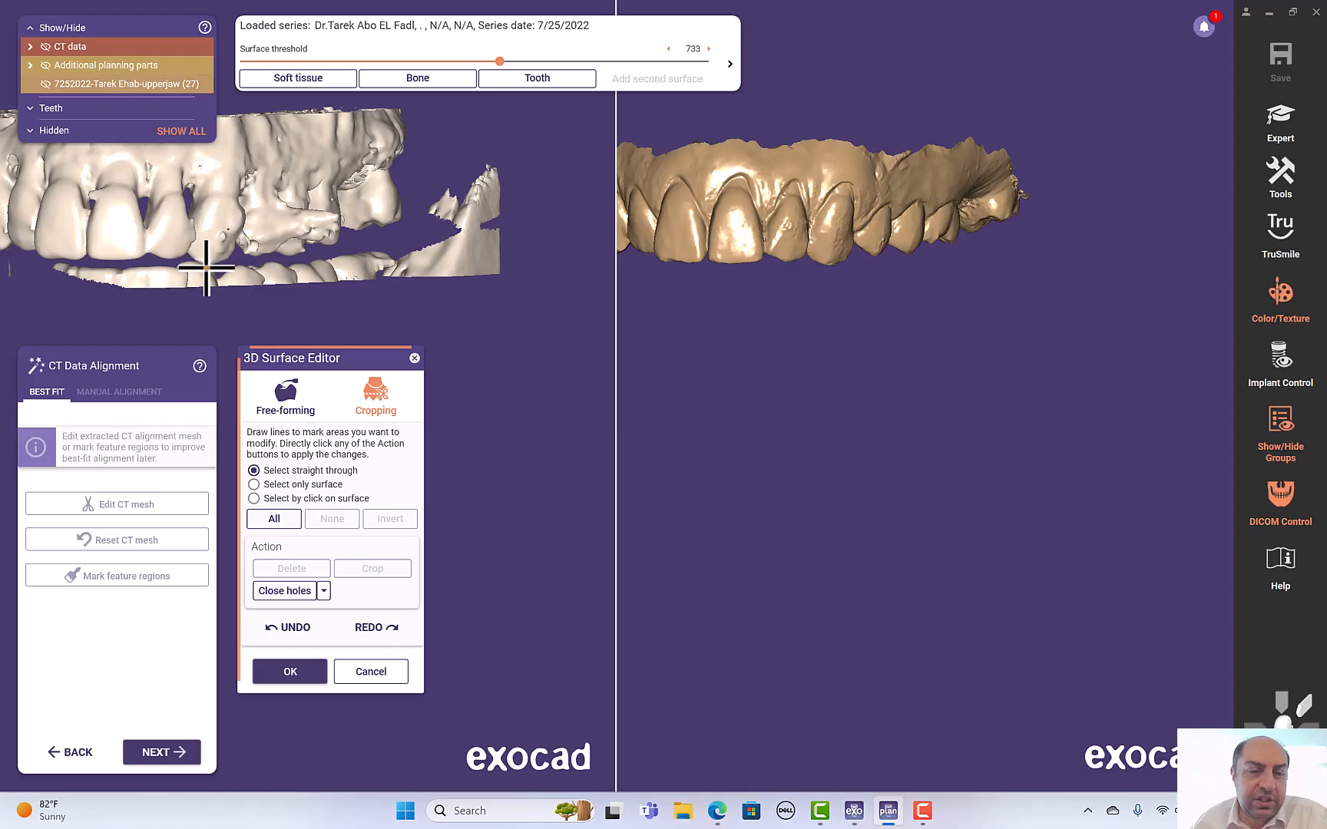
# - Outline a leftover lower-tooth fragment of the CT alignment mesh with the cropping tool and delete it
pyautogui.click(204, 314)
pyautogui.click(190, 301)
pyautogui.click(177, 268)
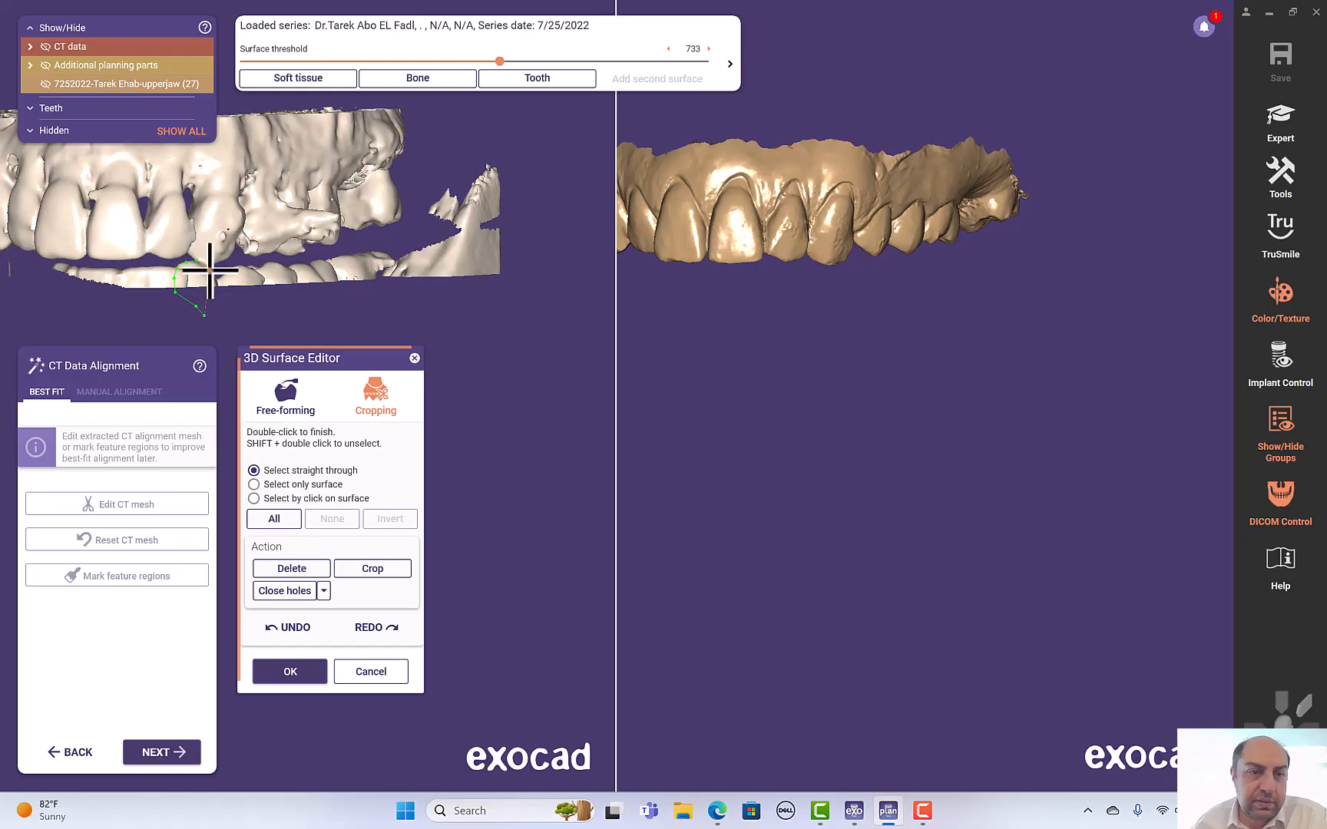
pyautogui.doubleClick(215, 312)
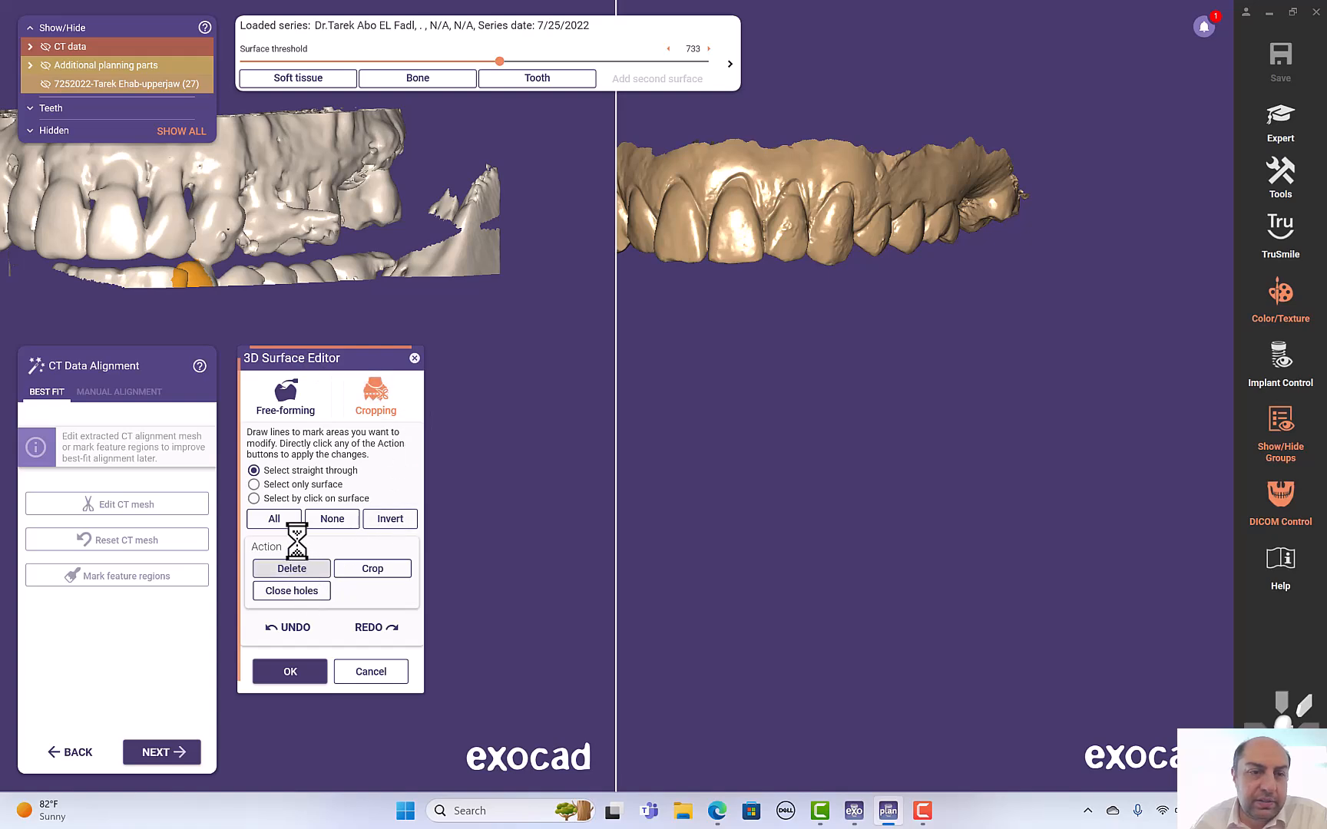
pyautogui.moveTo(178, 321); pyautogui.dragTo(184, 310, button='right')
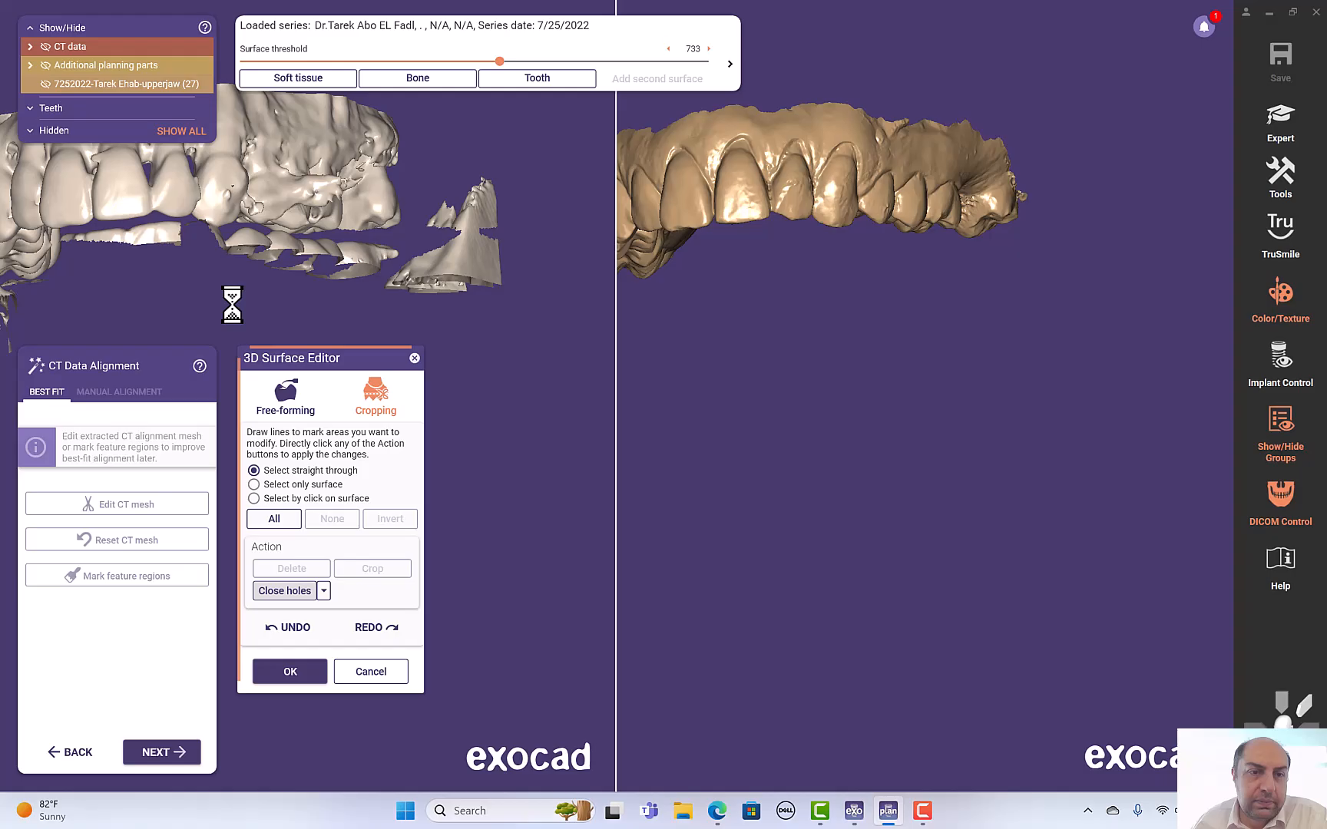
# - Close holes in the CT mesh with the maximum hole diameter set to 13.04 mm
pyautogui.moveTo(260, 305); pyautogui.dragTo(256, 313, button='right')
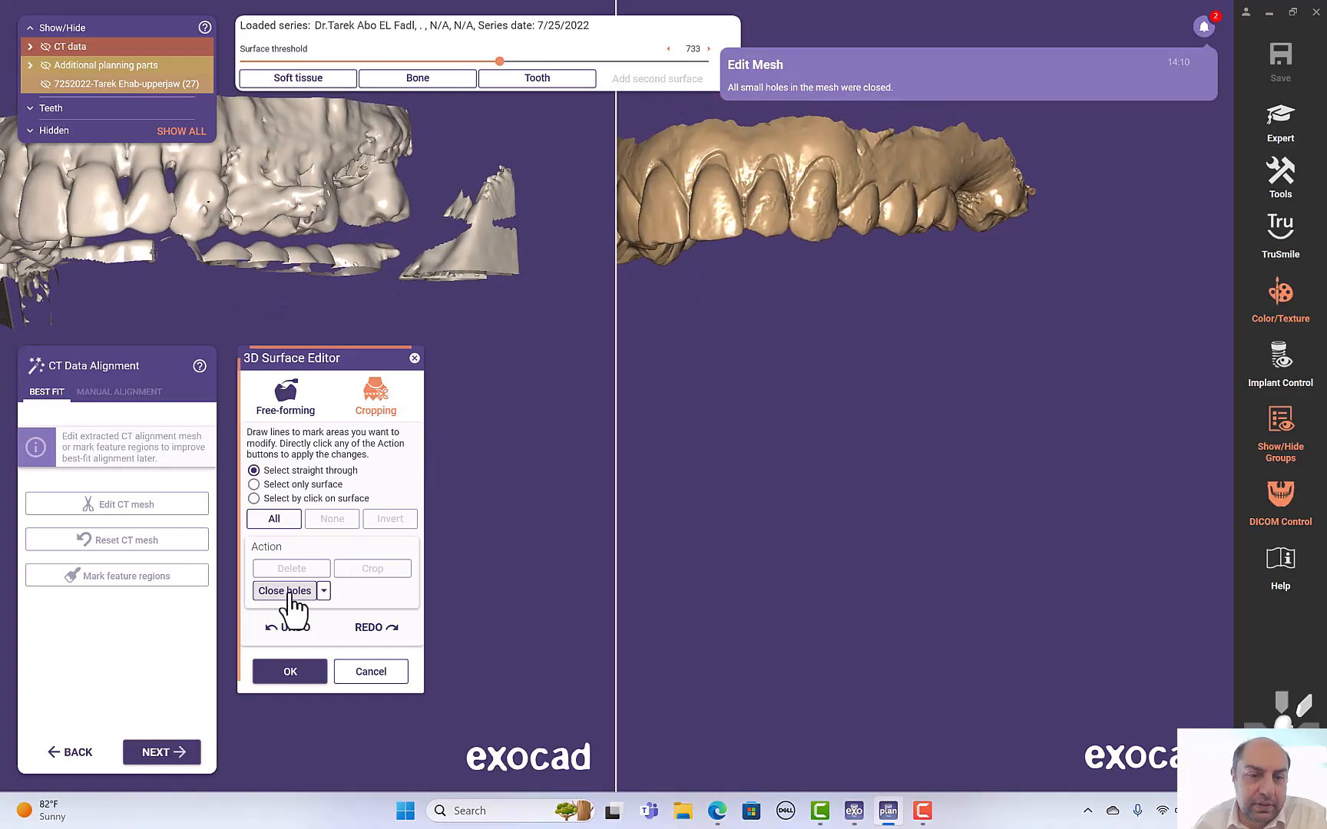
pyautogui.click(323, 591)
pyautogui.moveTo(299, 641); pyautogui.dragTo(340, 640)
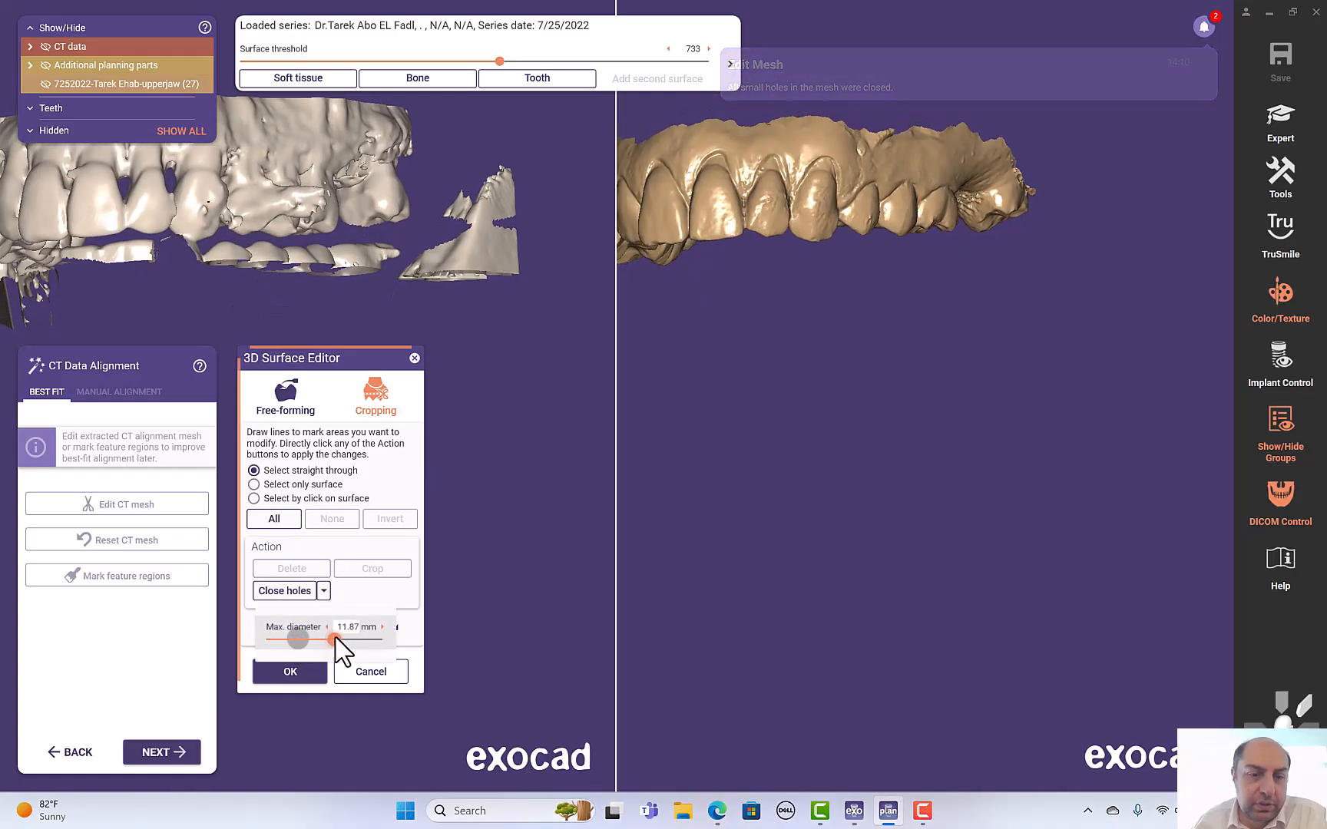
pyautogui.click(283, 591)
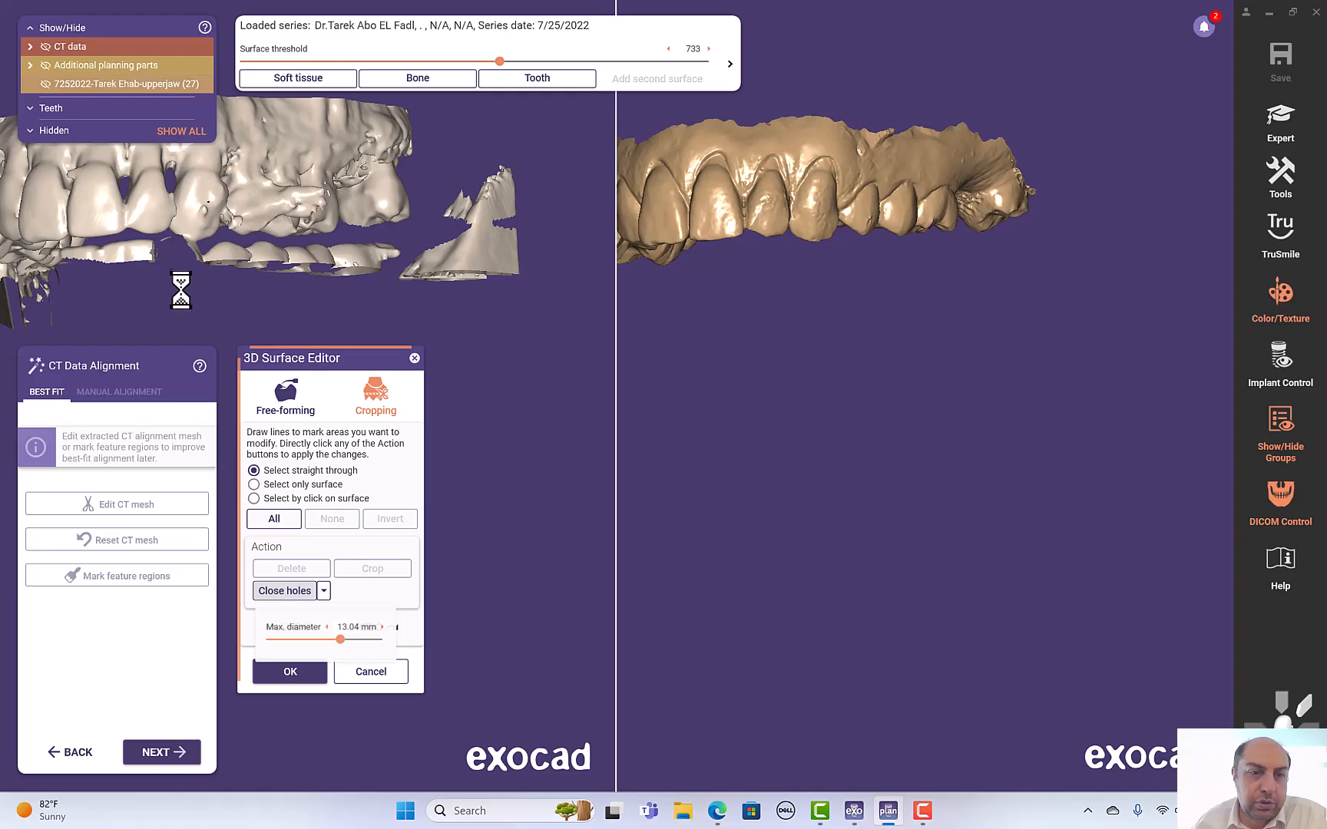
# - Outline another lower-tooth fragment below the upper anterior teeth and delete it
pyautogui.moveTo(208, 307)
pyautogui.mouseDown(button='right')
pyautogui.moveTo(213, 290)
pyautogui.moveTo(193, 289)
pyautogui.mouseUp(button='right')
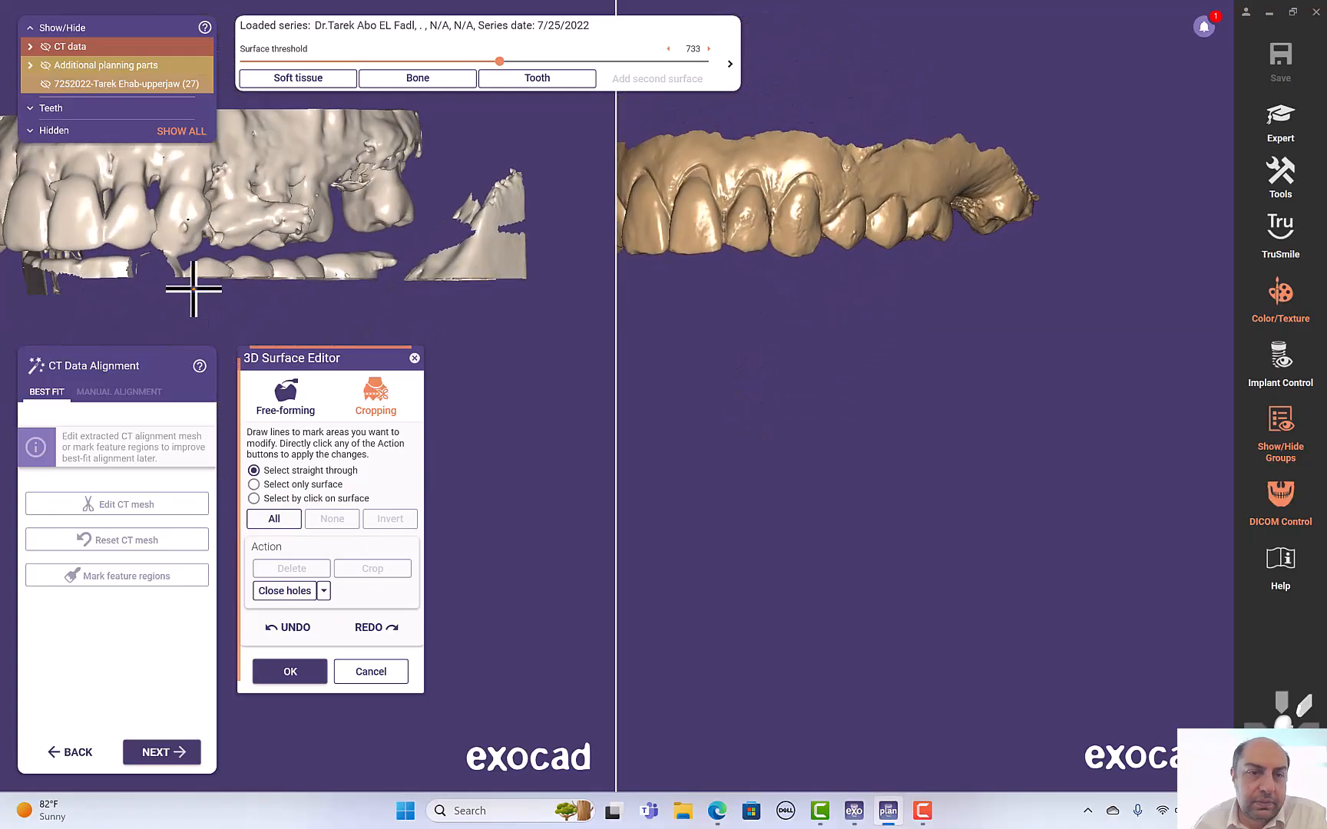
pyautogui.click(184, 299)
pyautogui.click(161, 276)
pyautogui.click(171, 265)
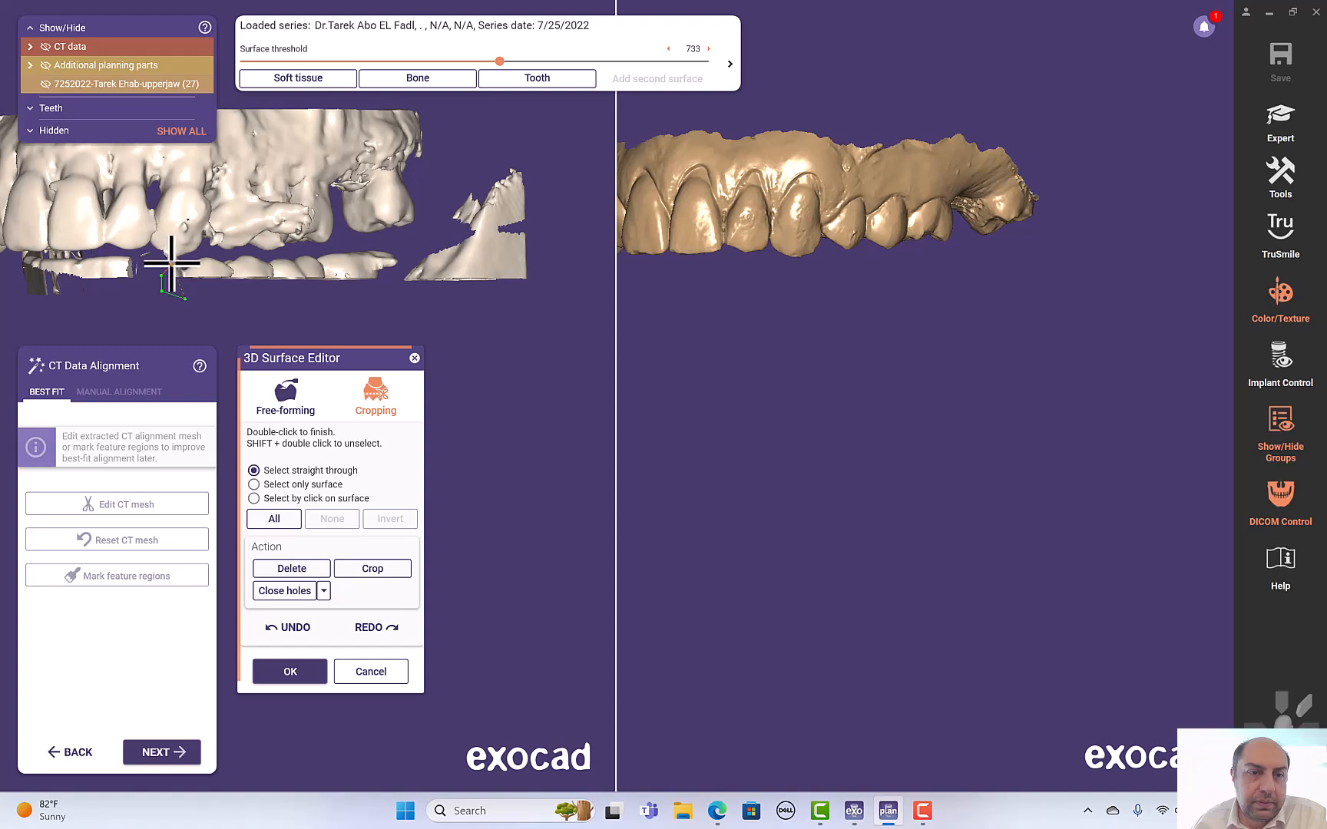
pyautogui.click(202, 260)
pyautogui.click(233, 259)
pyautogui.click(241, 281)
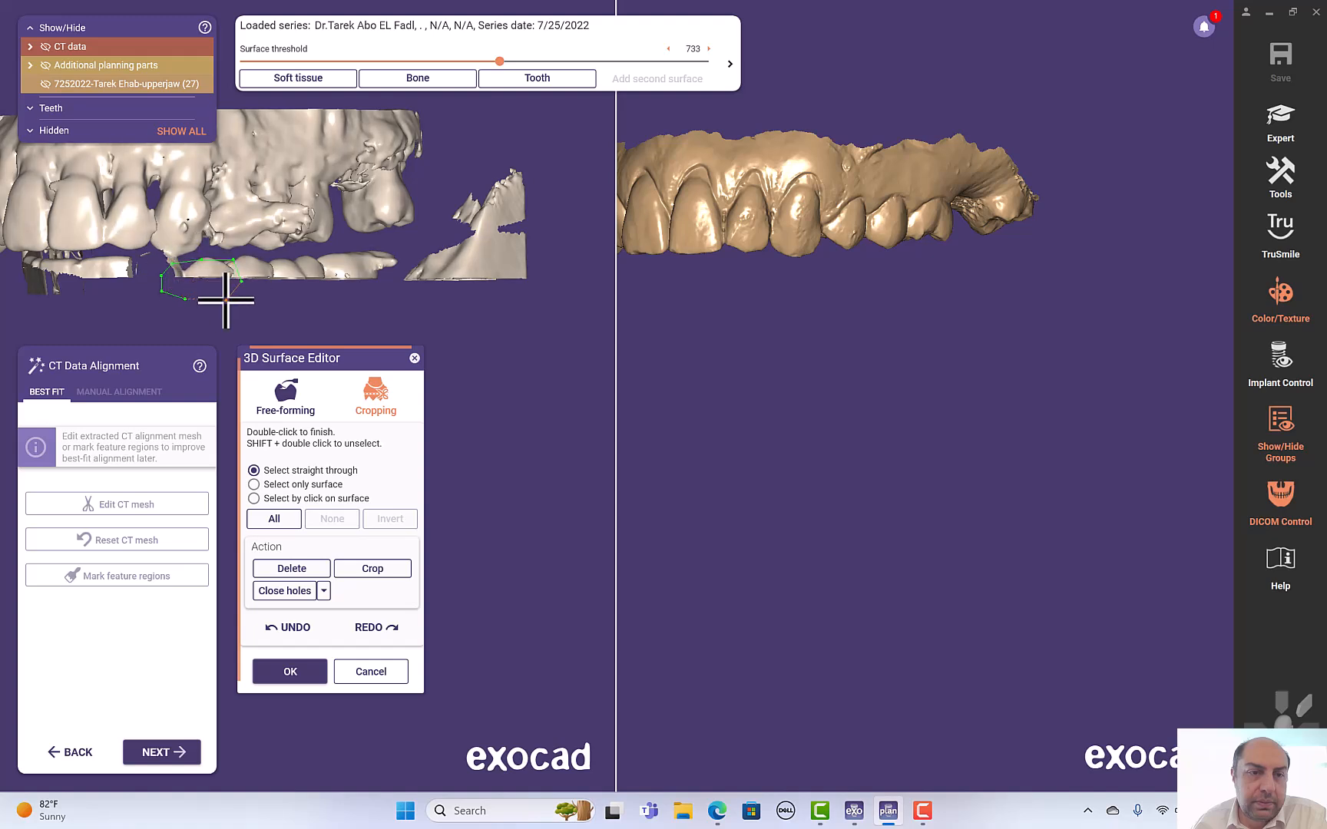
pyautogui.doubleClick(201, 334)
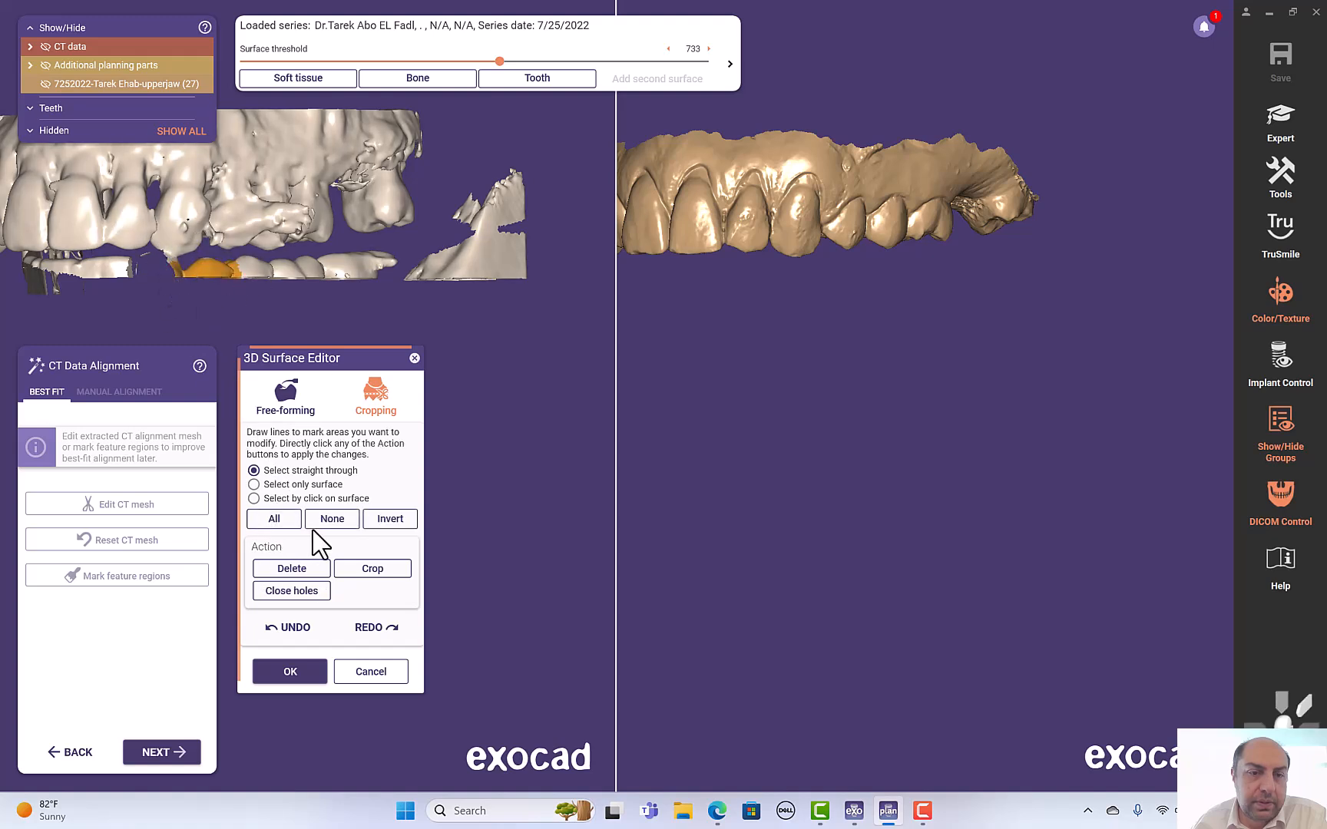
pyautogui.click(314, 569)
pyautogui.moveTo(190, 286); pyautogui.dragTo(191, 288, button='right')
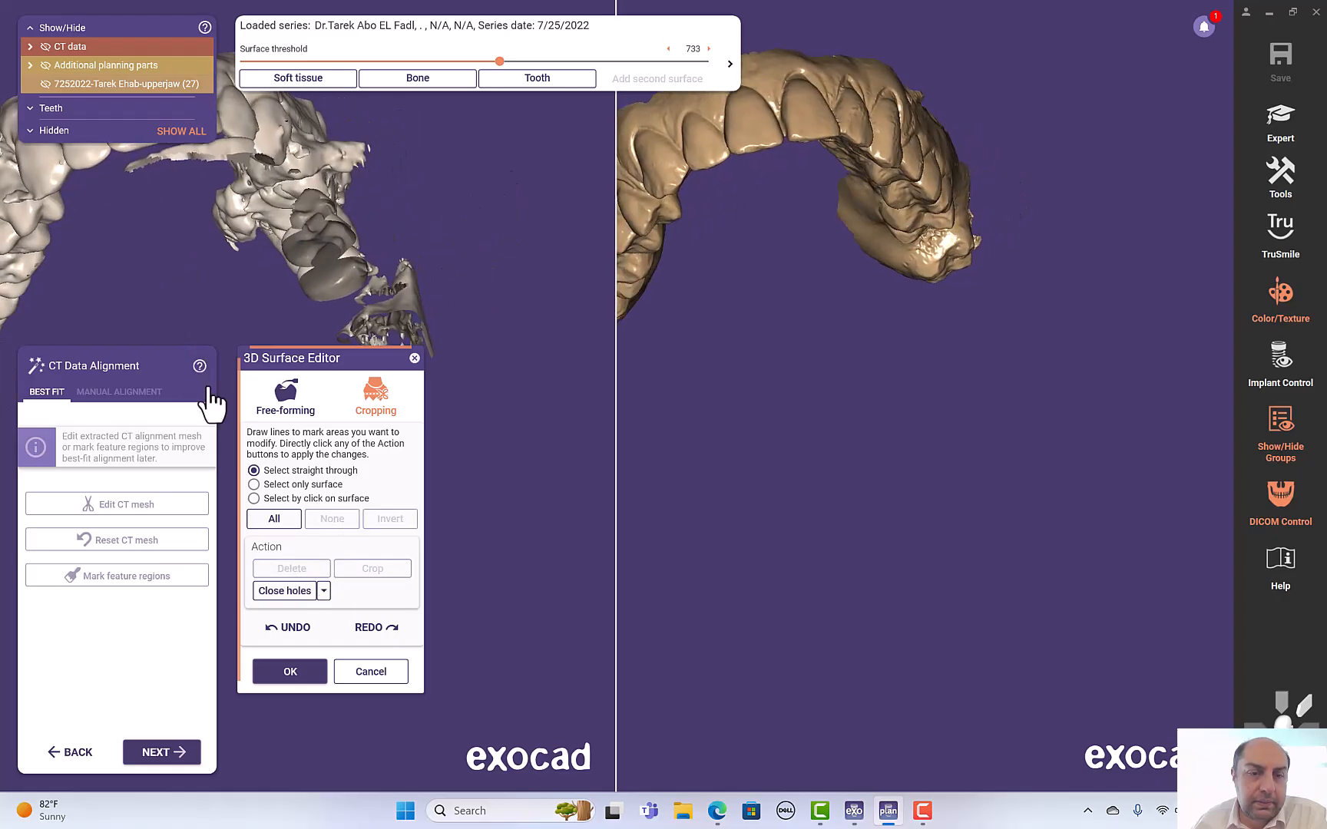
pyautogui.click(324, 594)
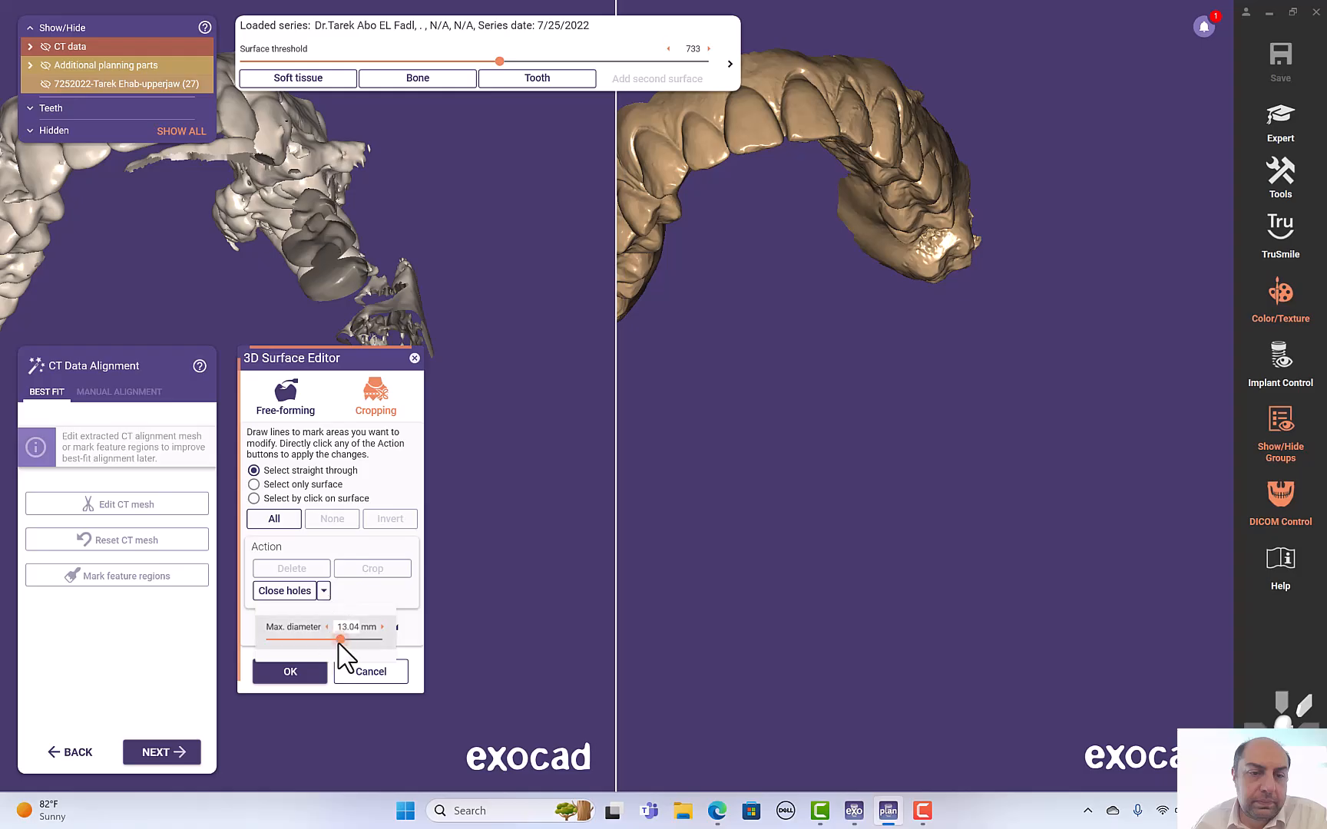
pyautogui.moveTo(390, 226)
pyautogui.mouseDown()
pyautogui.moveTo(215, 195)
pyautogui.moveTo(297, 108)
pyautogui.moveTo(395, 222)
pyautogui.mouseUp()
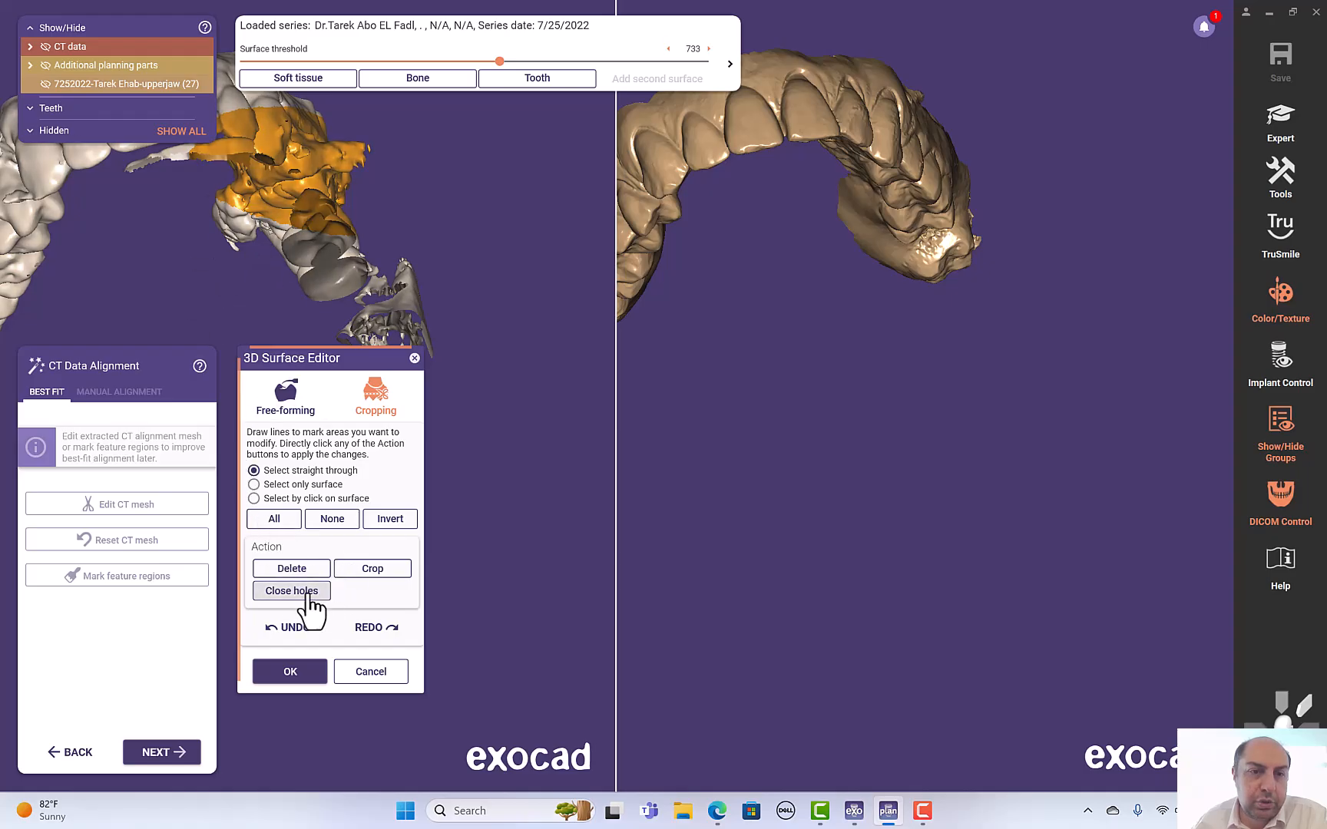
pyautogui.moveTo(397, 227); pyautogui.dragTo(412, 272, button='right')
pyautogui.scroll(-2, 411, 272)
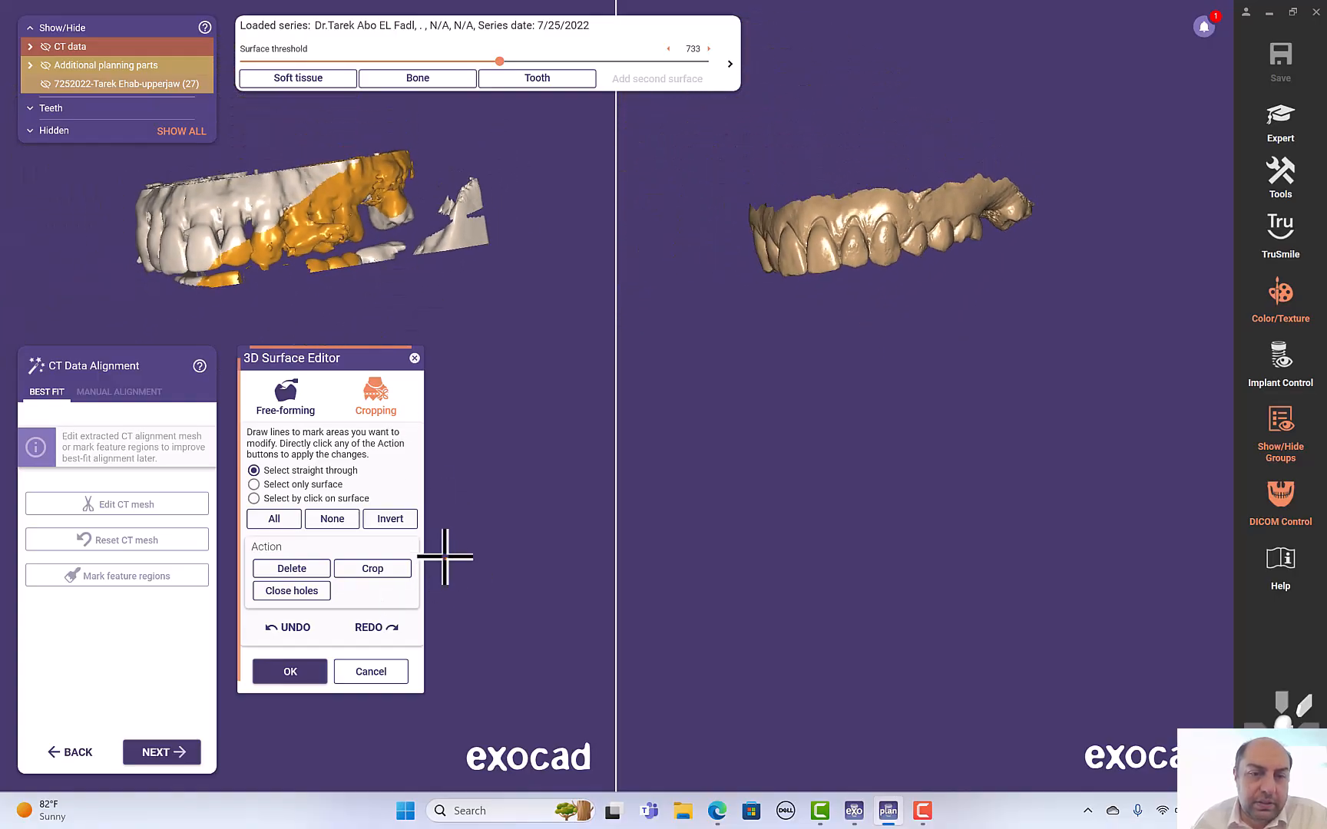
pyautogui.click(332, 519)
# - Select the main upper-jaw mesh by clicking its surface, invert the selection and delete all disconnected fragments
pyautogui.moveTo(280, 303); pyautogui.dragTo(288, 303, button='right')
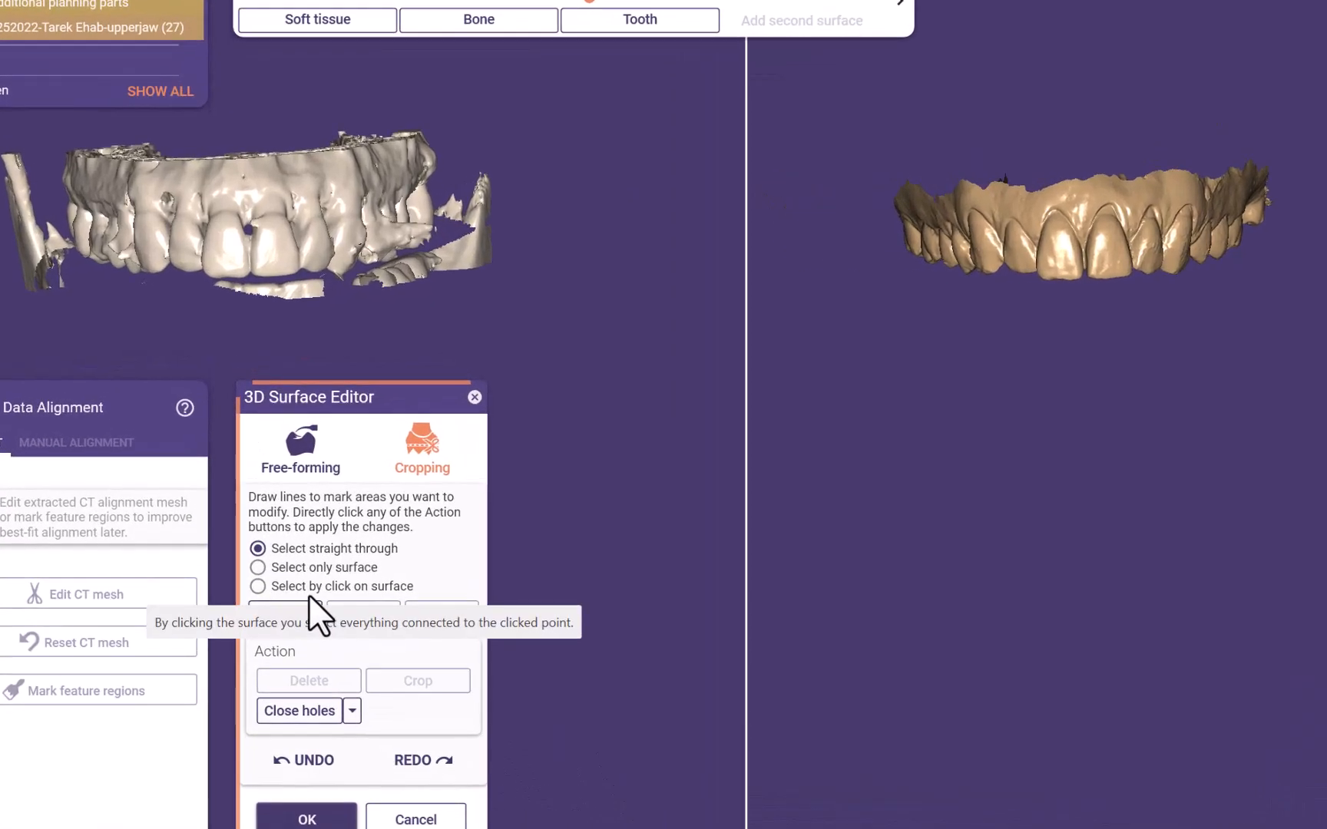
pyautogui.click(256, 586)
pyautogui.click(262, 185)
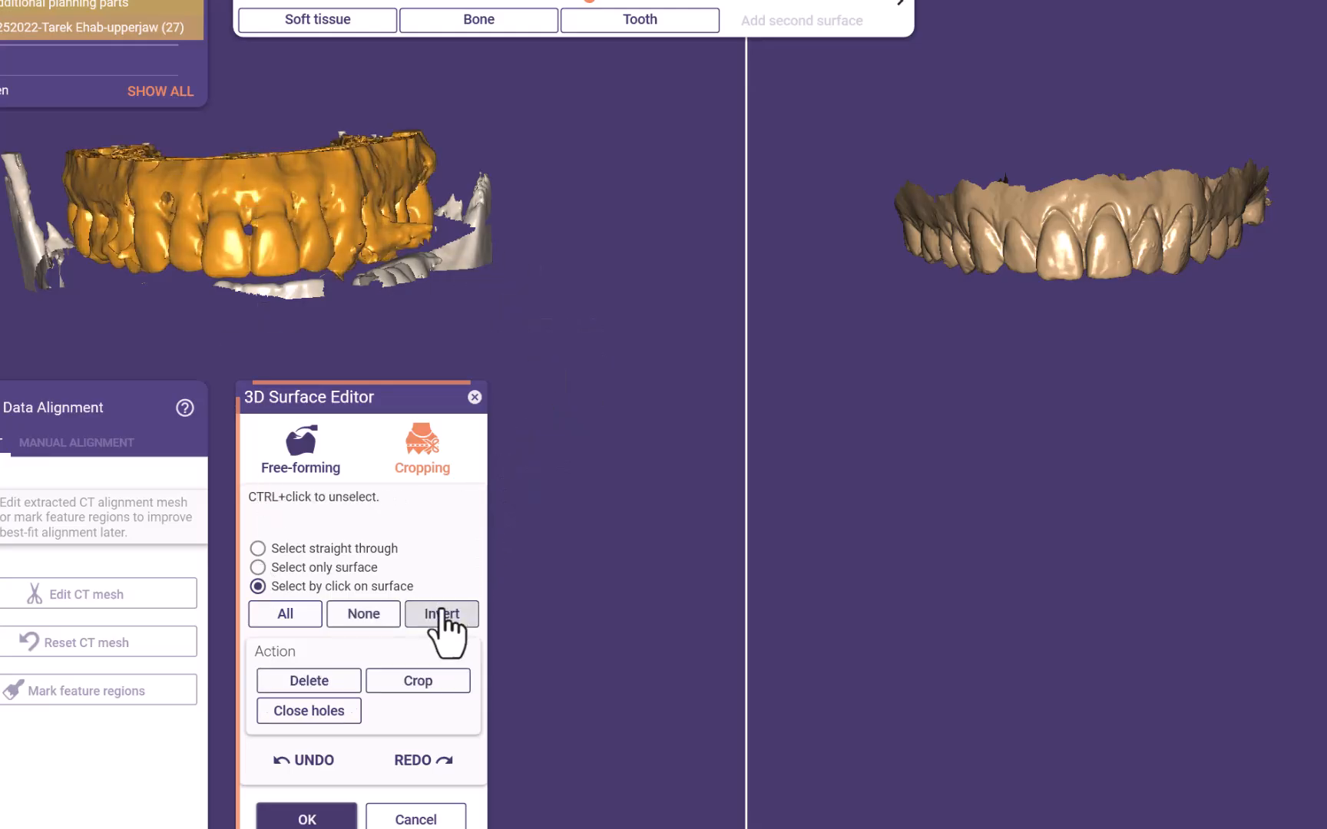
pyautogui.click(442, 613)
pyautogui.click(311, 682)
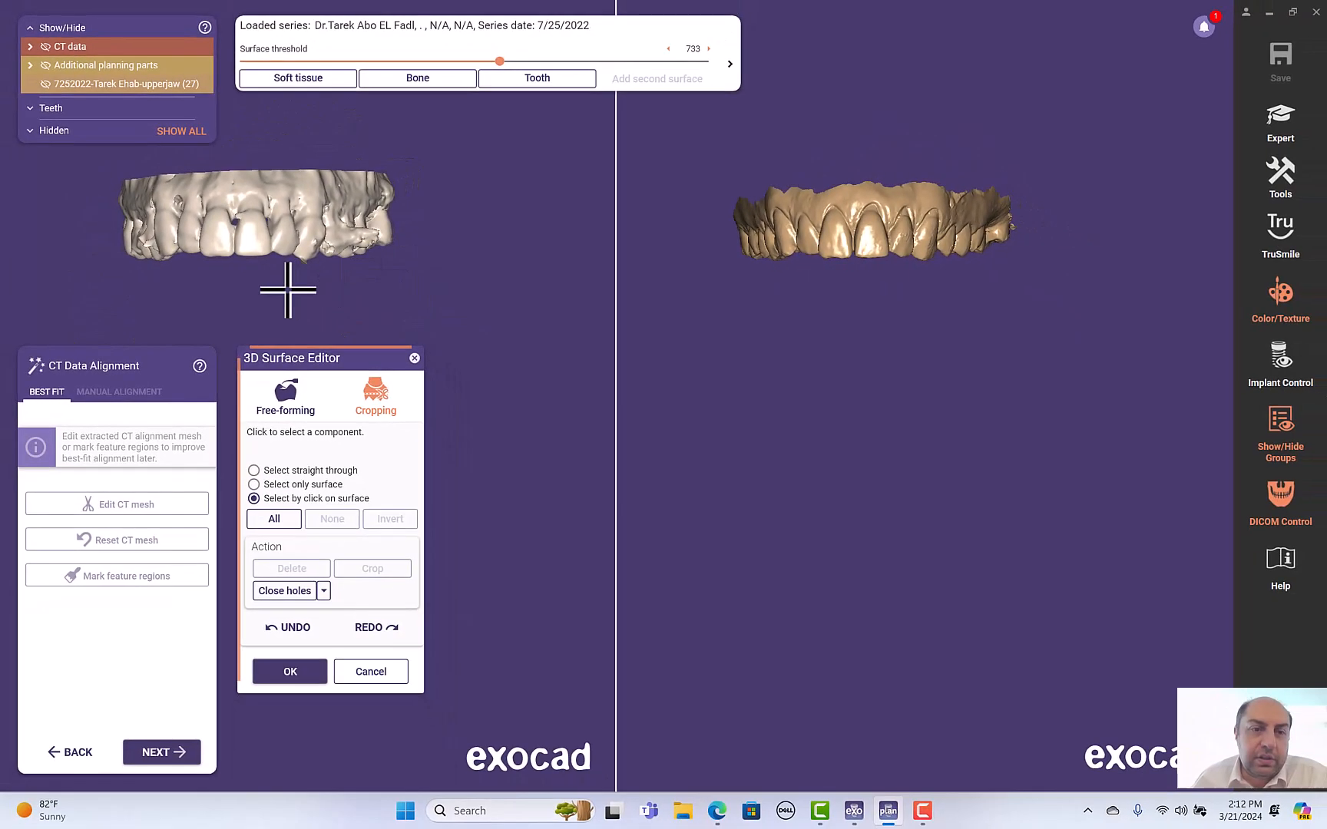
# - Outline a small fragment at the posterior end of the CT mesh and delete it
pyautogui.scroll(2, 288, 290)
pyautogui.moveTo(427, 266)
pyautogui.mouseDown(button='right')
pyautogui.moveTo(414, 255)
pyautogui.moveTo(411, 287)
pyautogui.mouseUp(button='right')
pyautogui.scroll(3, 385, 272)
pyautogui.scroll(-3, 411, 280)
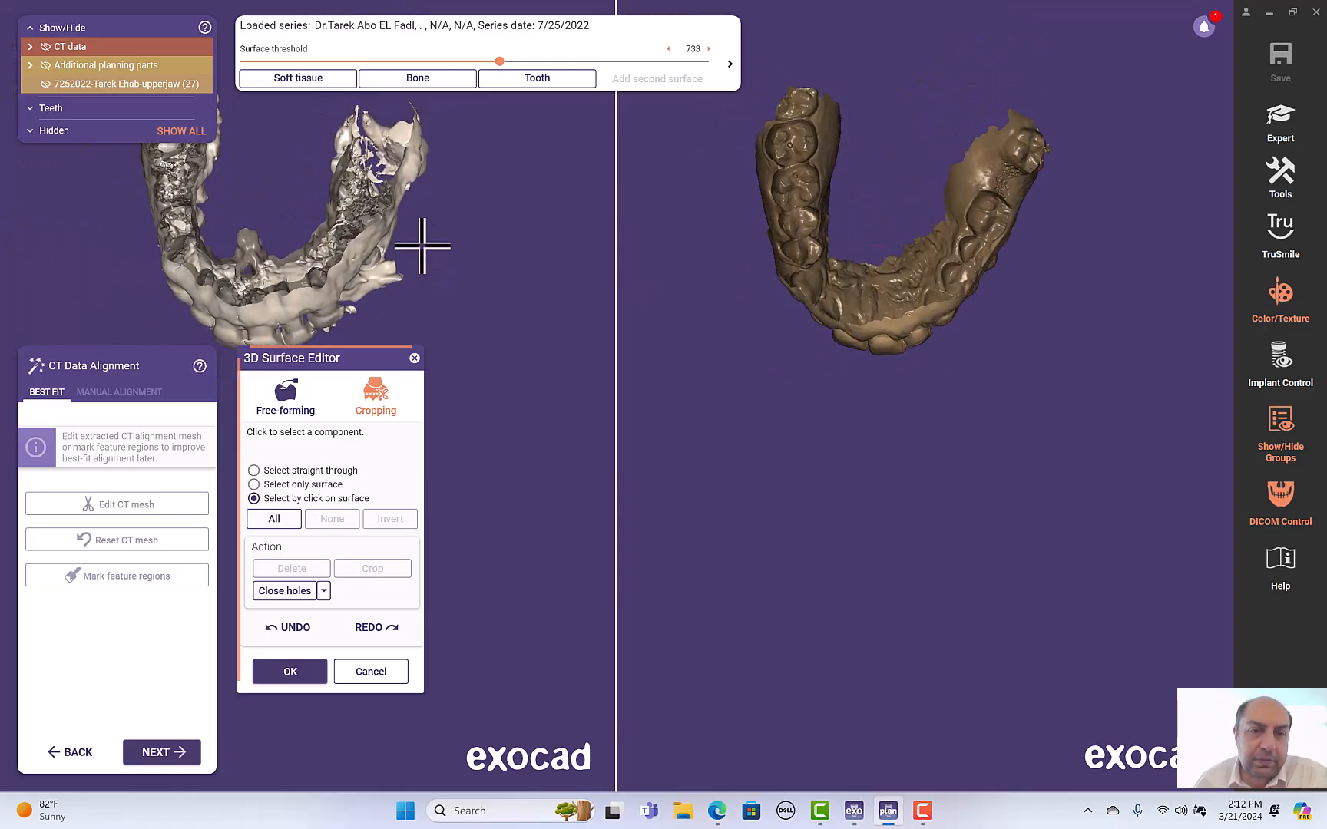
pyautogui.click(253, 471)
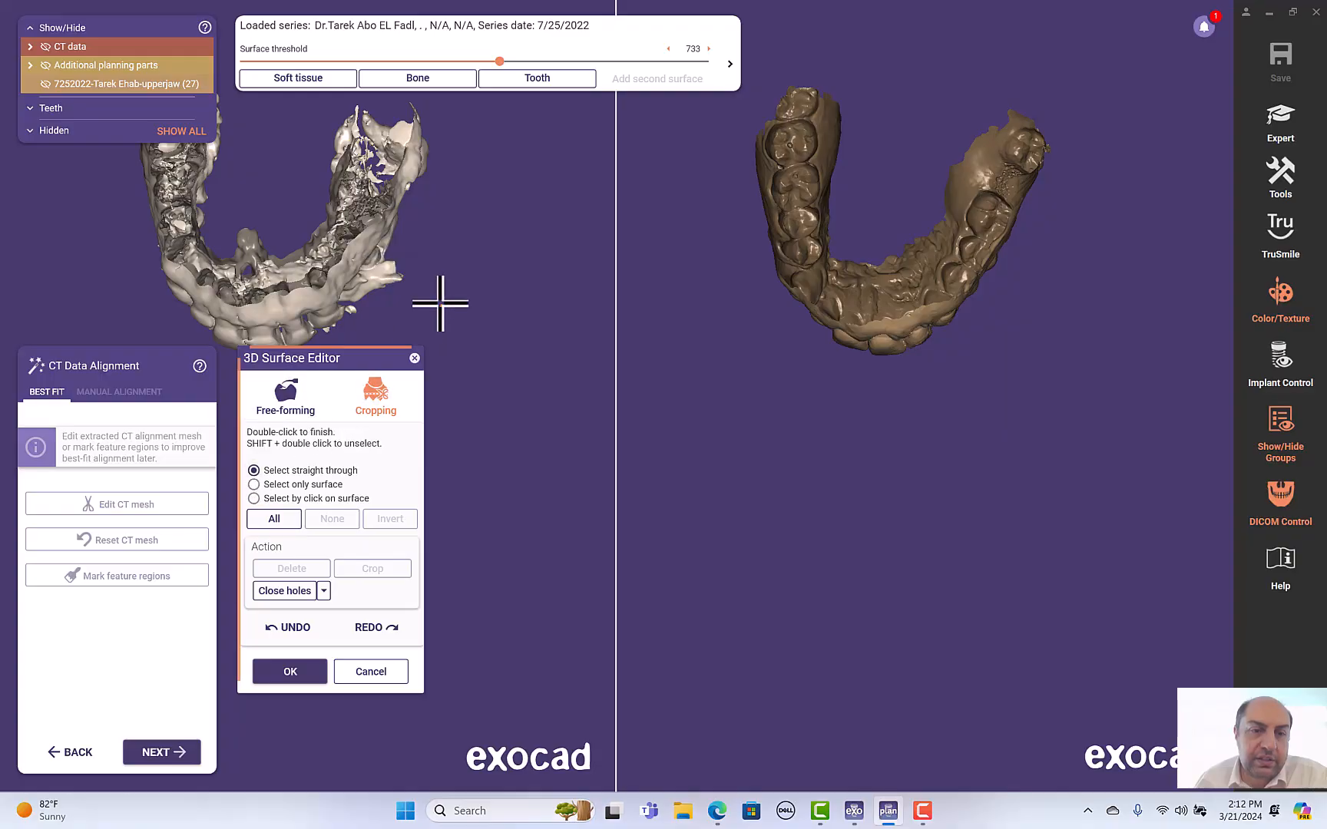
pyautogui.click(377, 264)
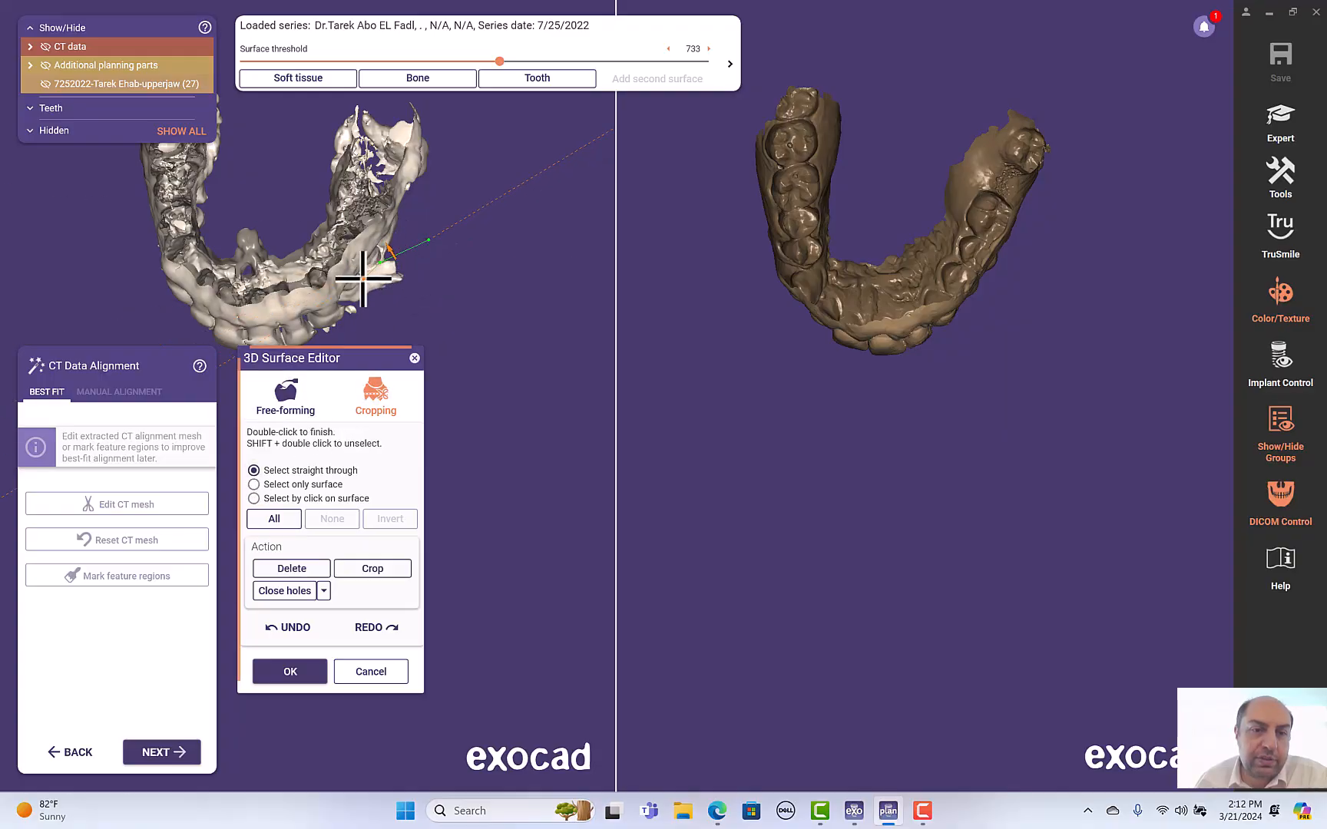
pyautogui.click(362, 278)
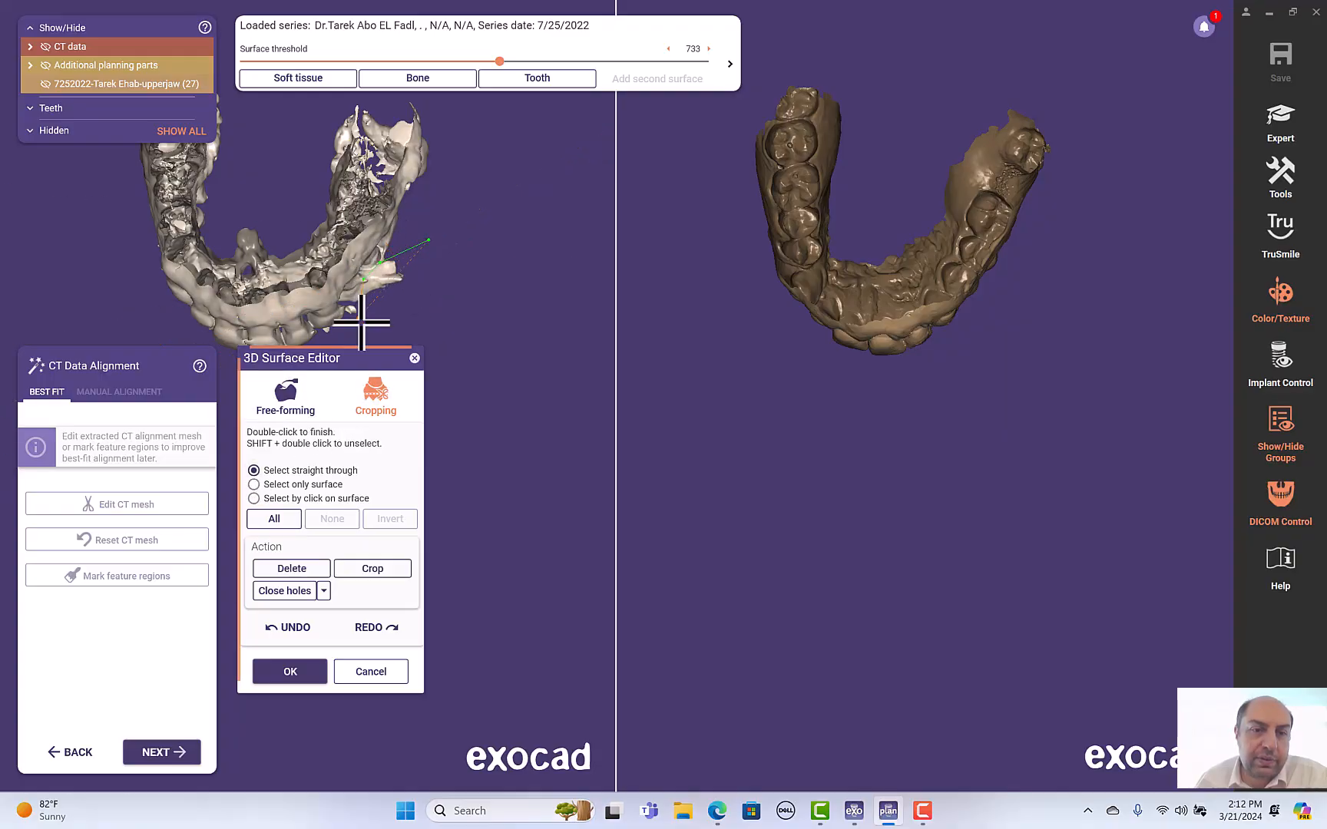
pyautogui.doubleClick(428, 242)
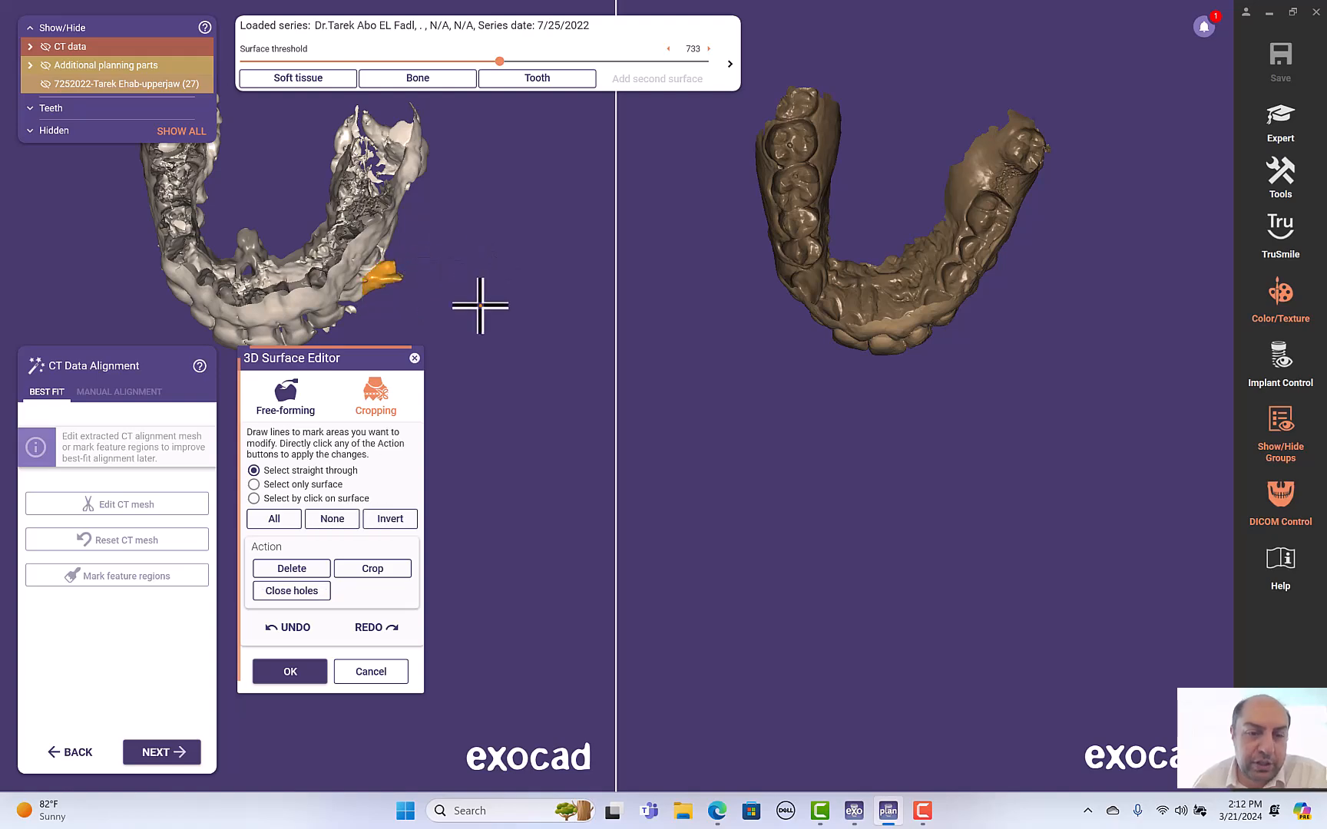
pyautogui.click(308, 569)
# - Undo the last deletion and clear the selection
pyautogui.moveTo(414, 287); pyautogui.dragTo(386, 315, button='right')
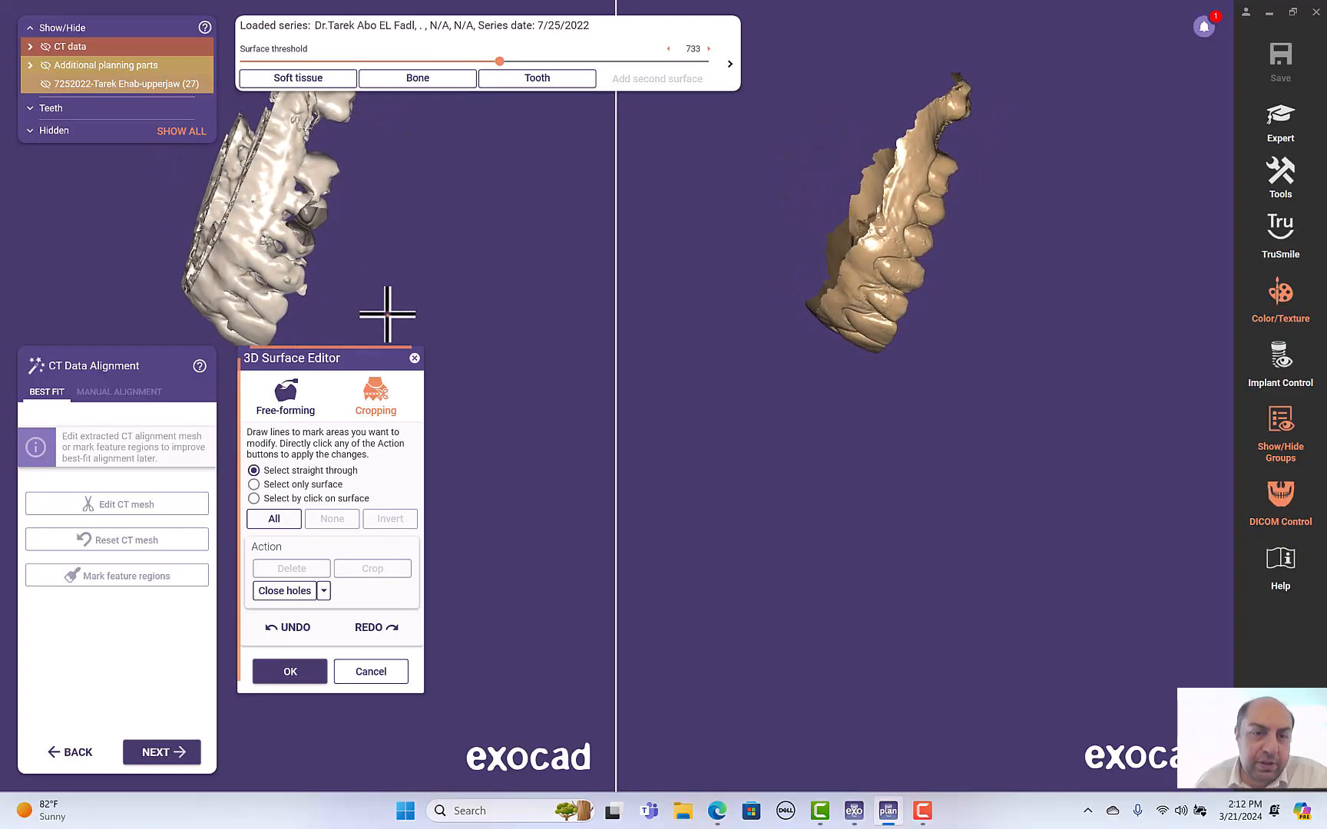
pyautogui.click(293, 628)
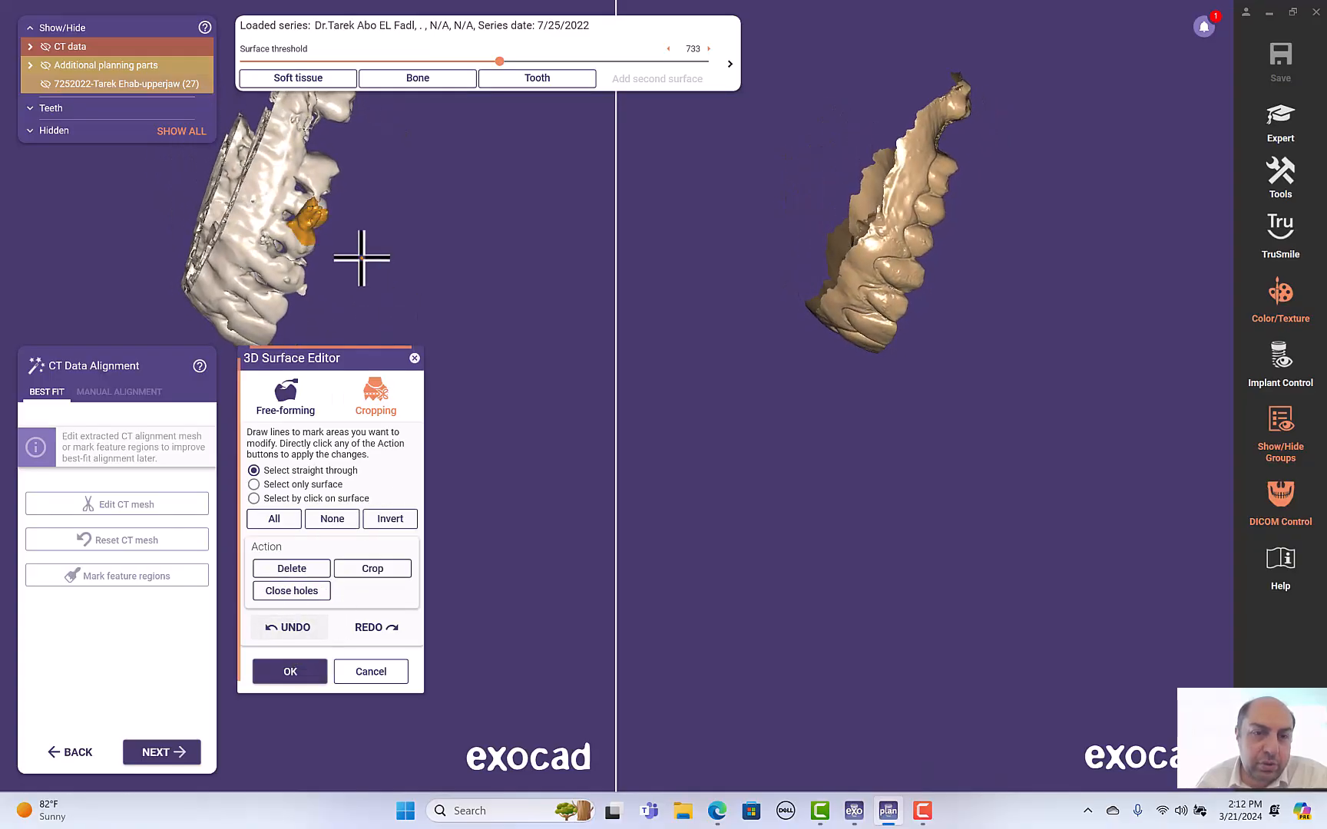
pyautogui.click(321, 526)
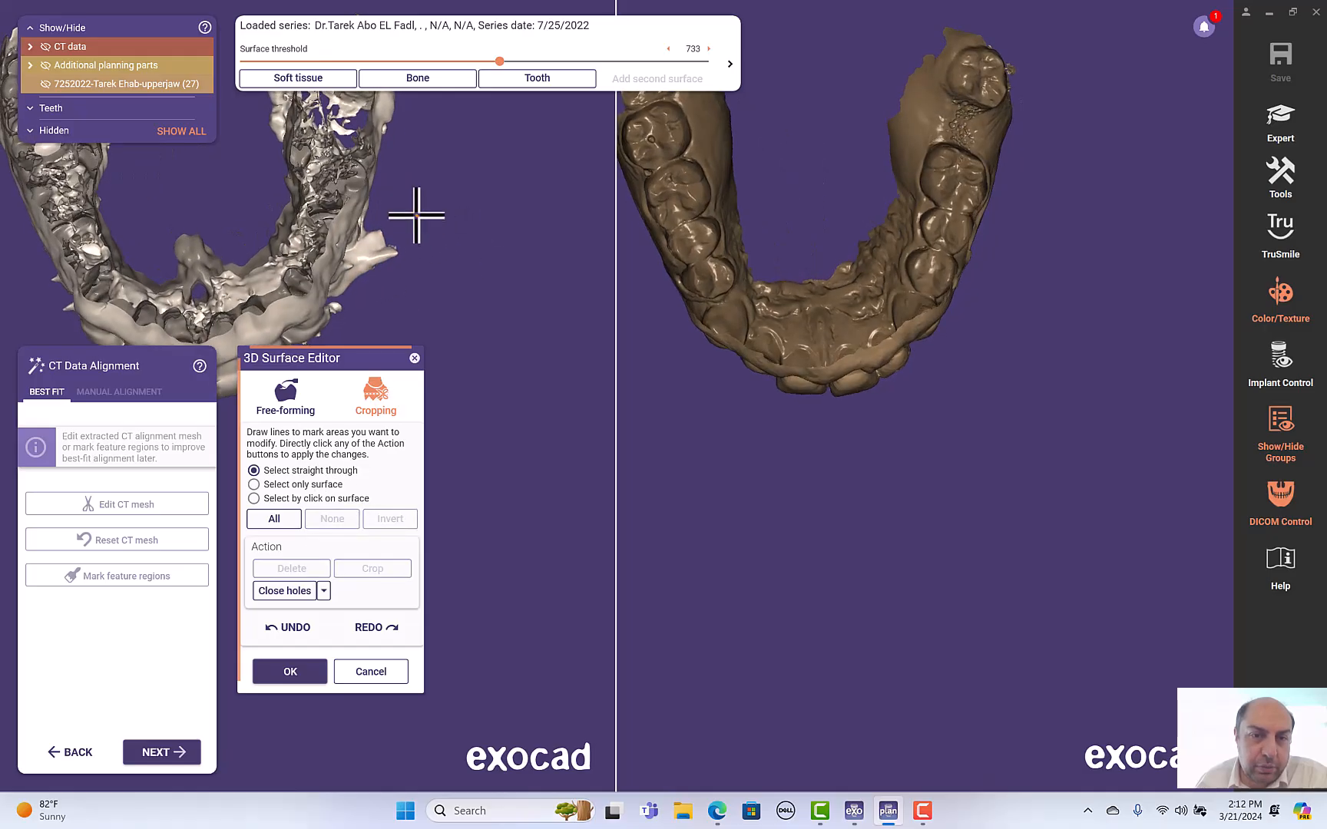
# - Outline a posterior palatal region of the CT mesh and apply the mesh edits
pyautogui.click(417, 217)
pyautogui.click(379, 220)
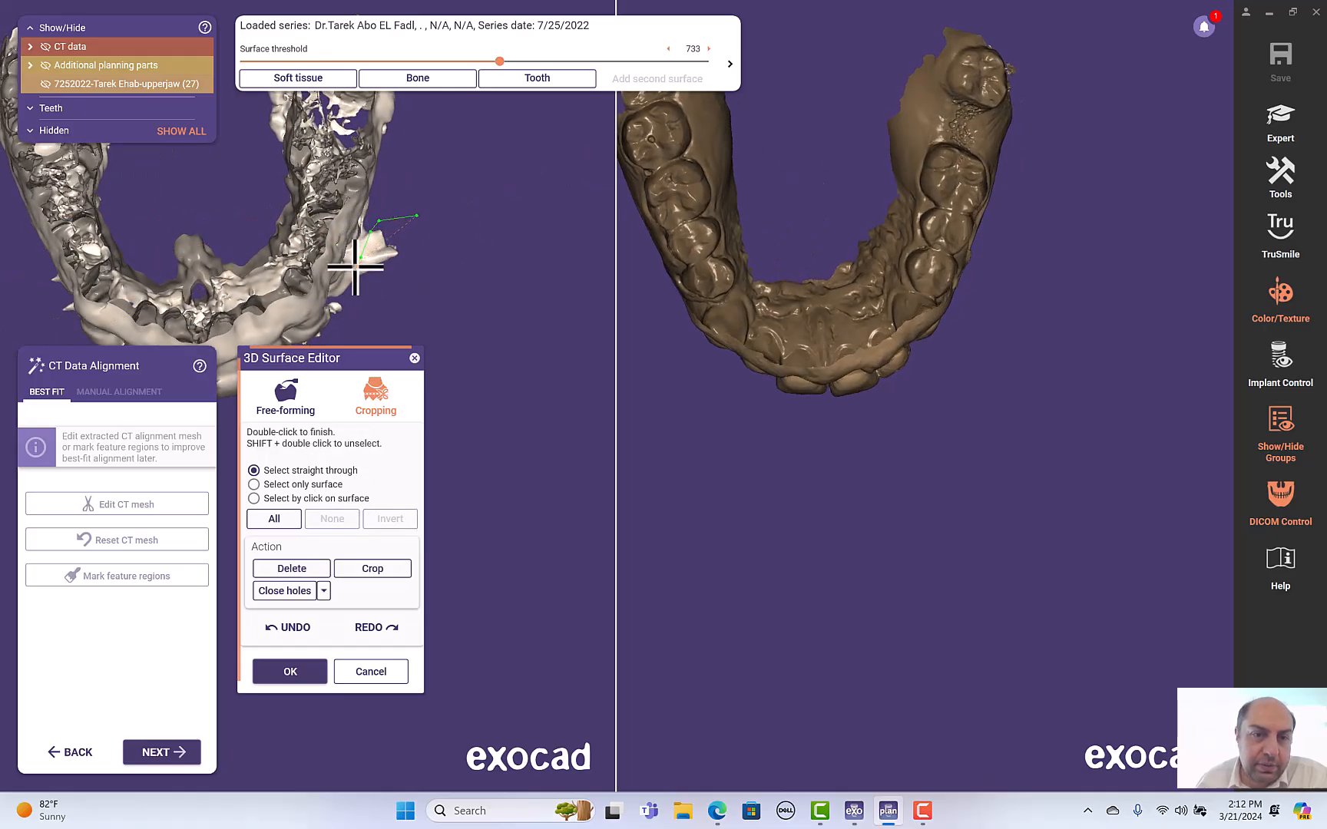
pyautogui.doubleClick(358, 261)
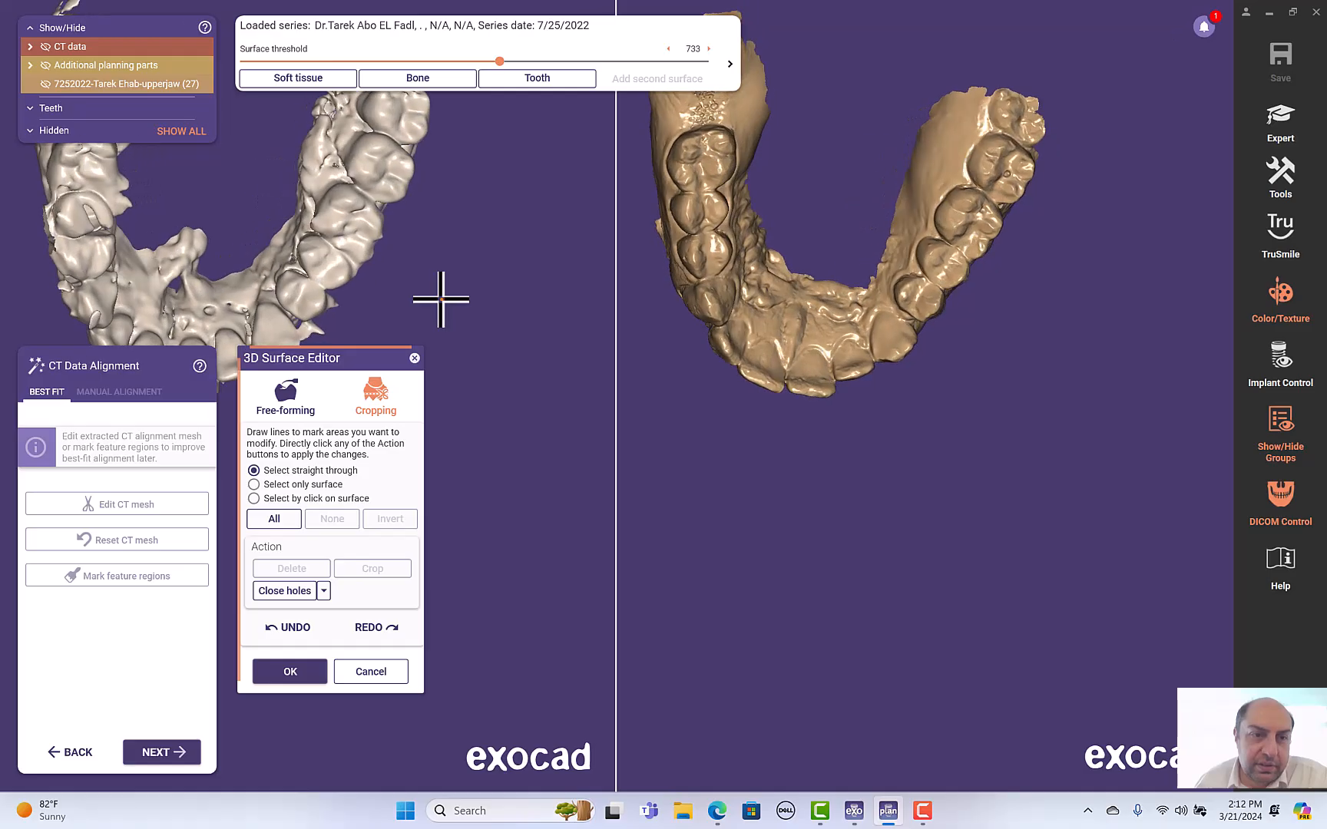
pyautogui.moveTo(410, 265)
pyautogui.mouseDown()
pyautogui.moveTo(409, 244)
pyautogui.moveTo(262, 168)
pyautogui.mouseUp()
pyautogui.moveTo(269, 303); pyautogui.dragTo(406, 276)
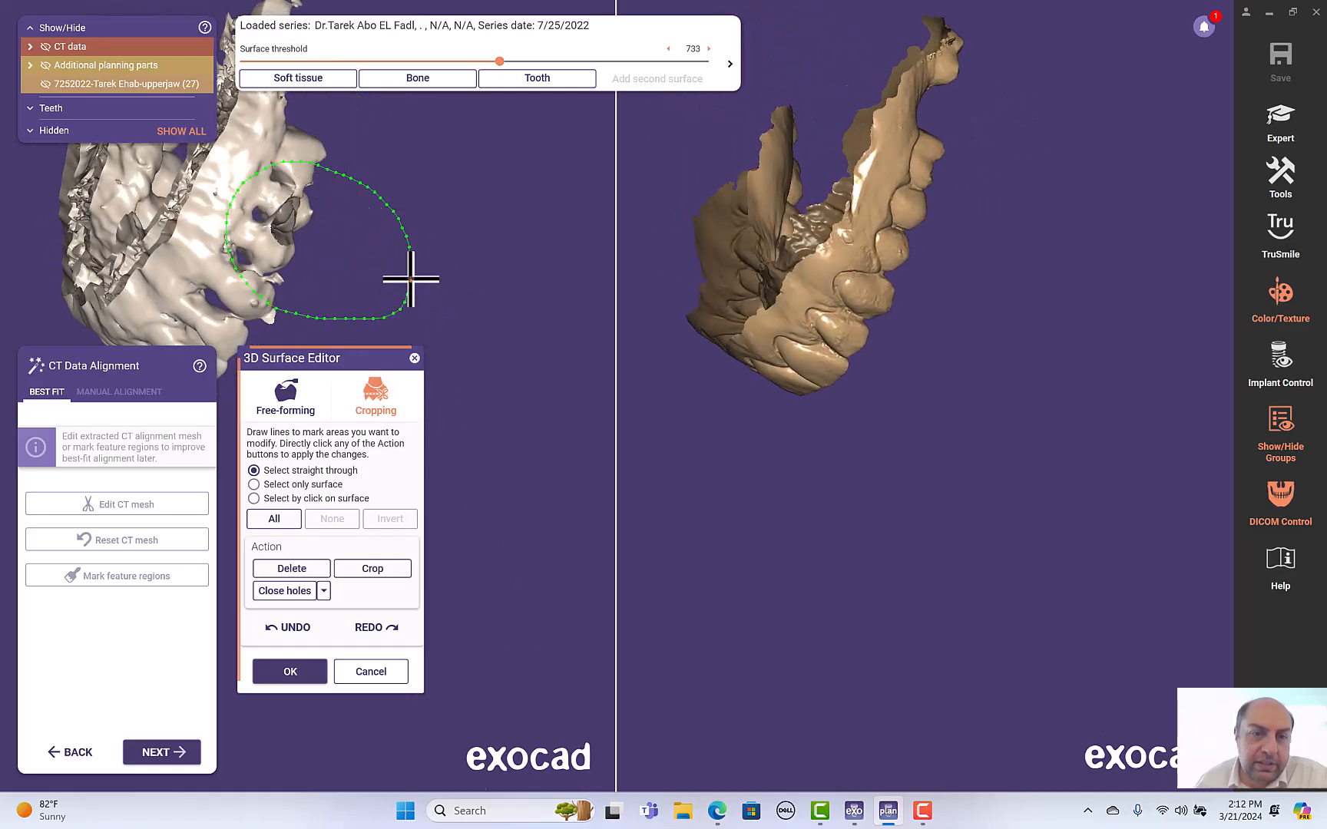
pyautogui.doubleClick(405, 271)
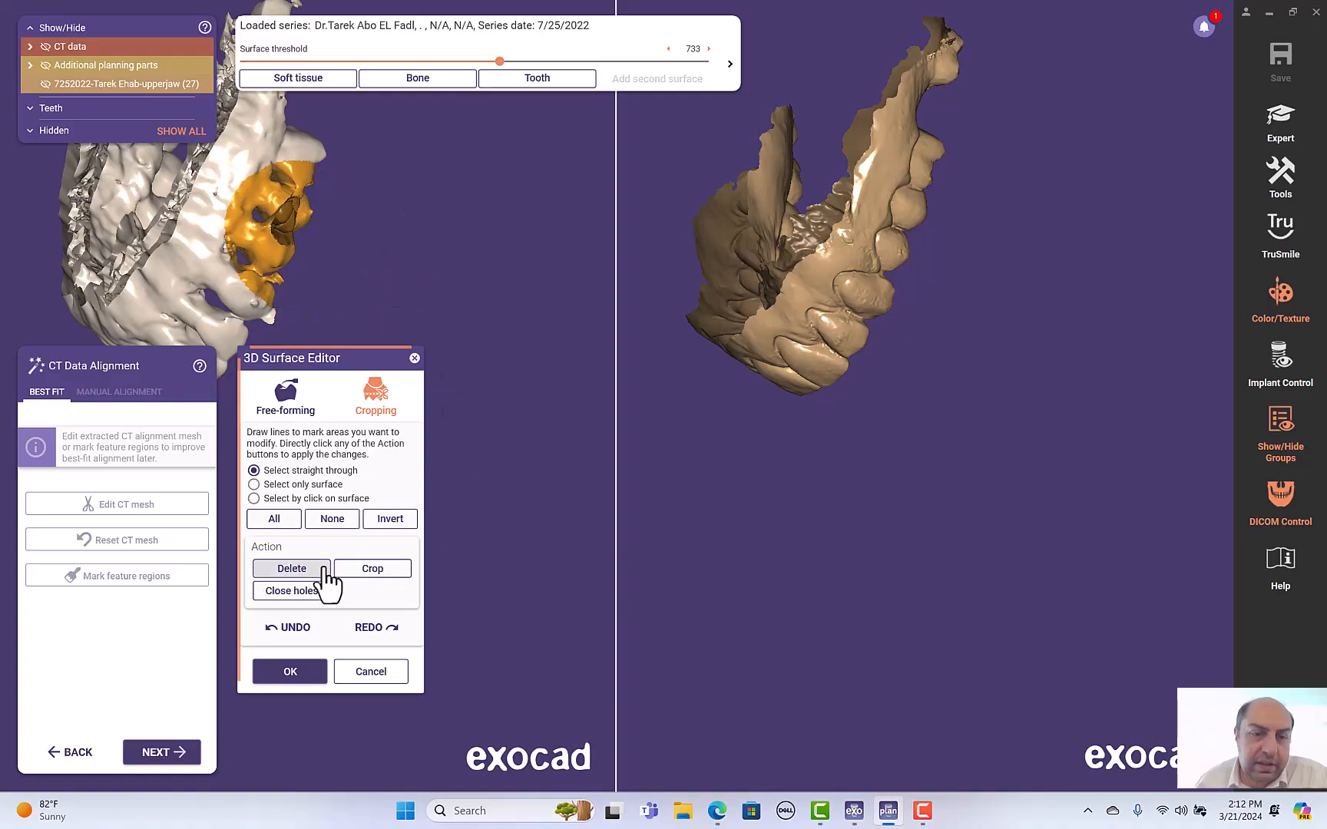
pyautogui.moveTo(397, 254); pyautogui.dragTo(372, 305, button='right')
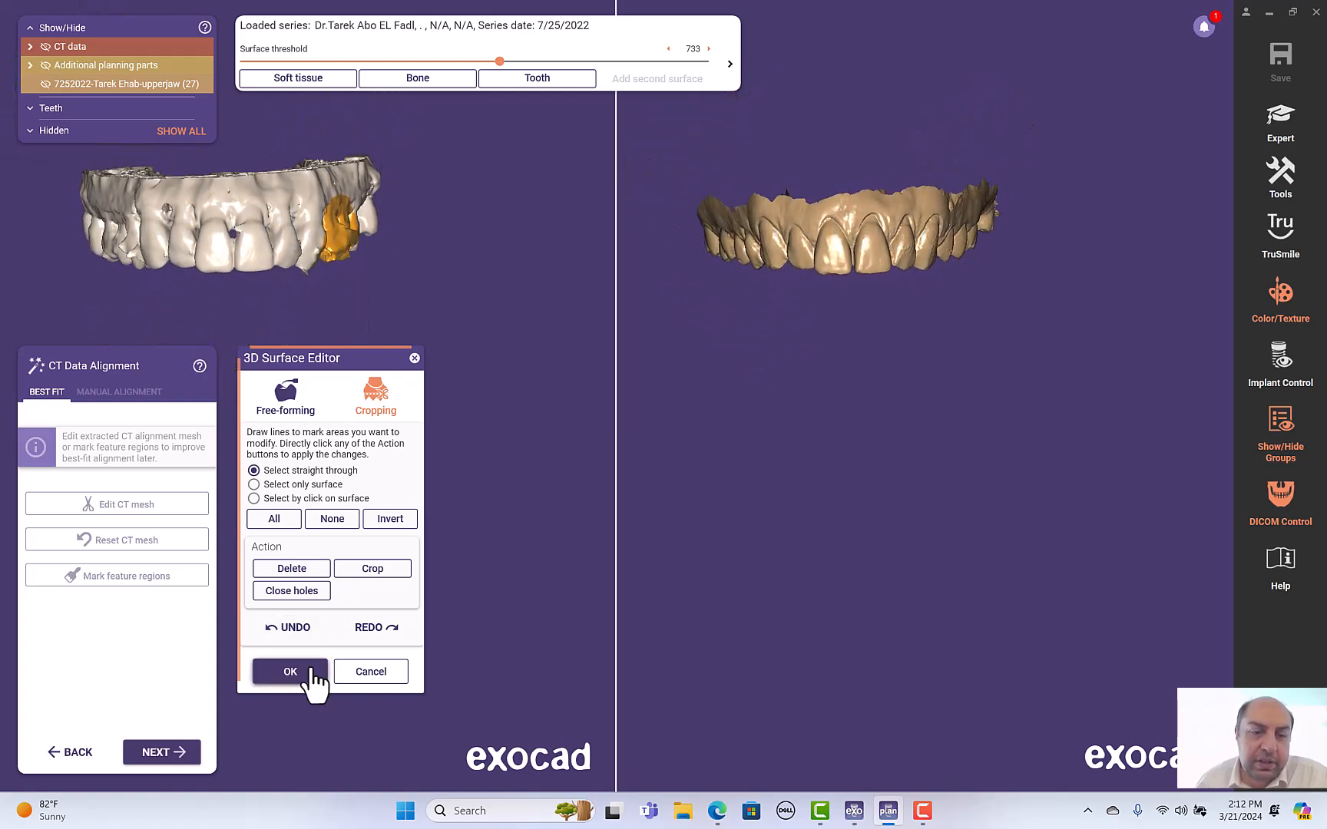
pyautogui.click(312, 672)
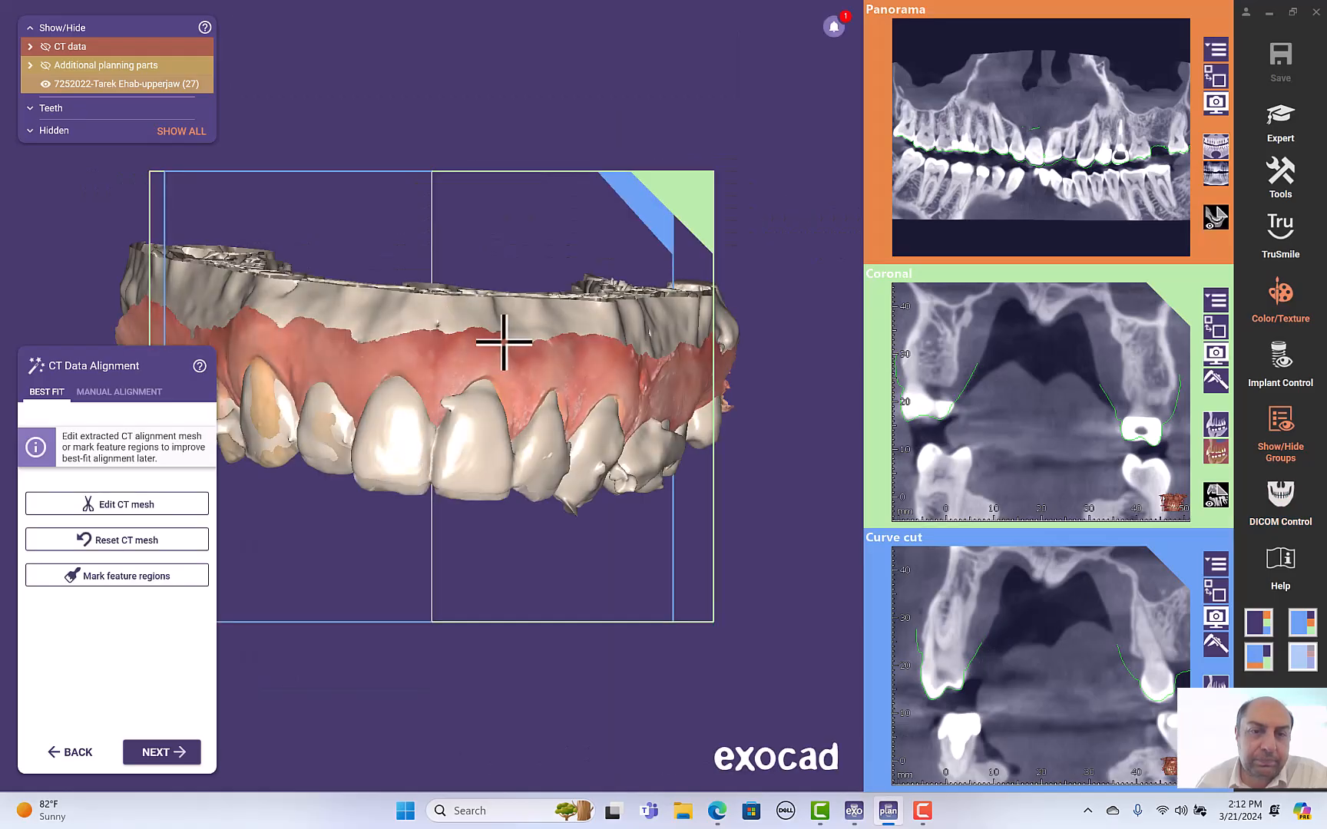
# - Inspect the scan outline fit against the CT in the 3D view and the curve cut section
pyautogui.moveTo(551, 252); pyautogui.dragTo(547, 250, button='right')
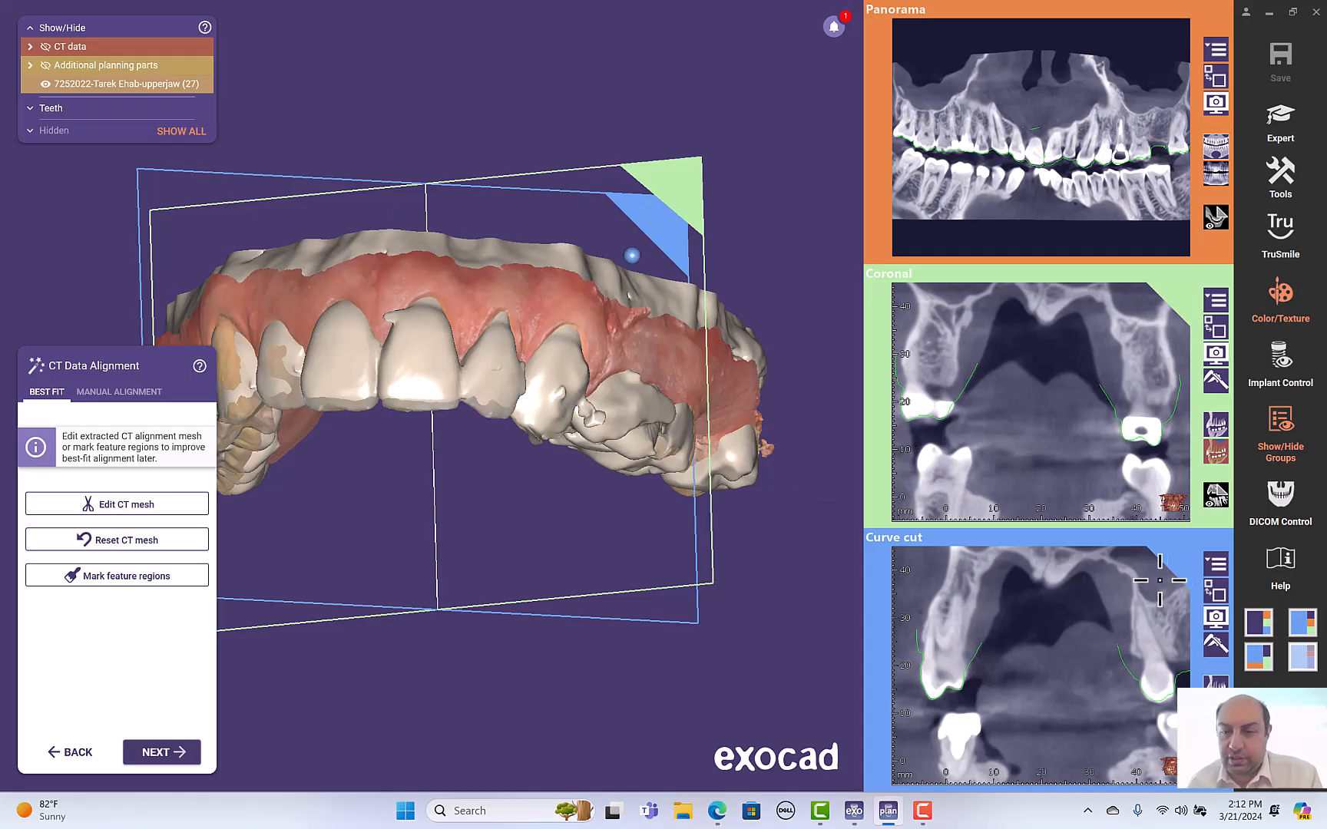
pyautogui.scroll(-5, 1041, 665)
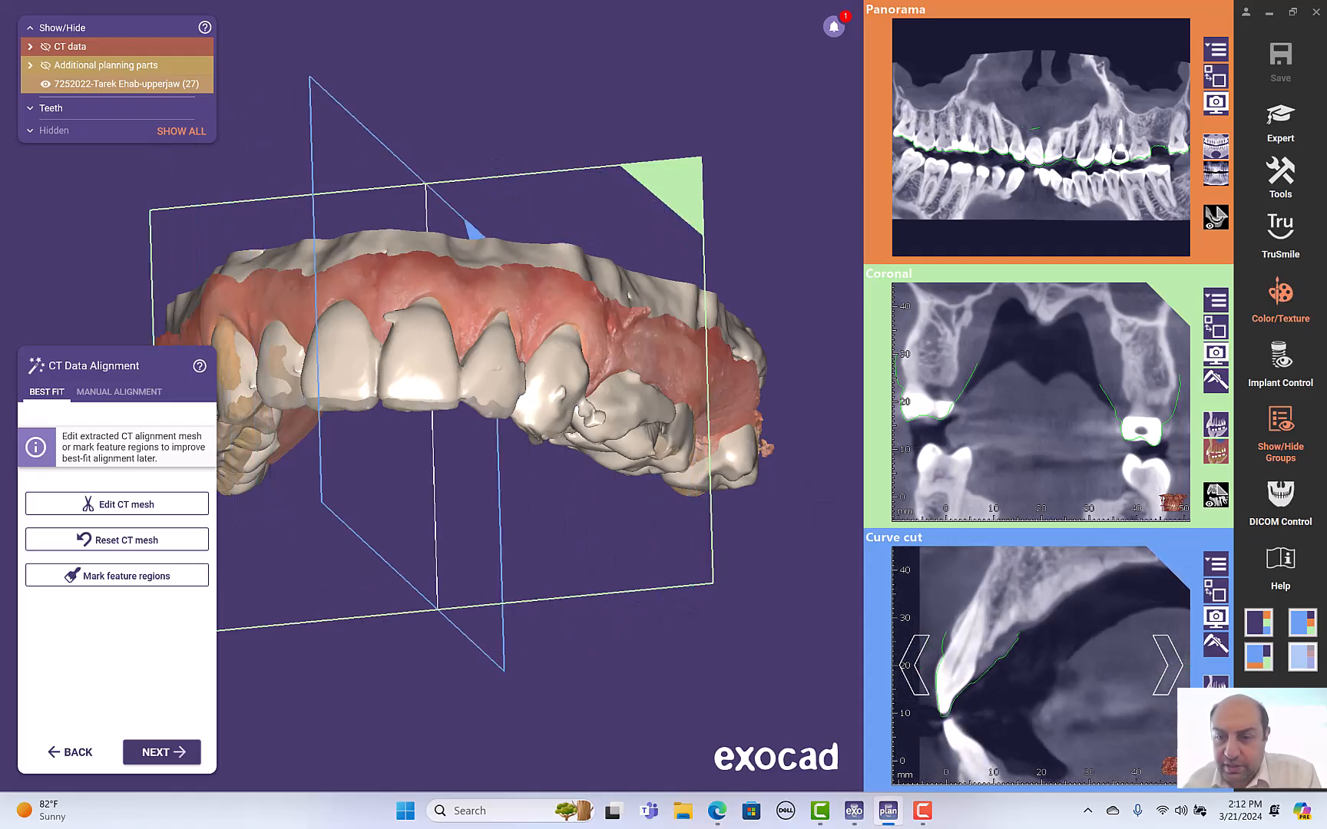
pyautogui.keyDown('ctrl'); pyautogui.scroll(3, 1013, 686); pyautogui.keyUp('ctrl')
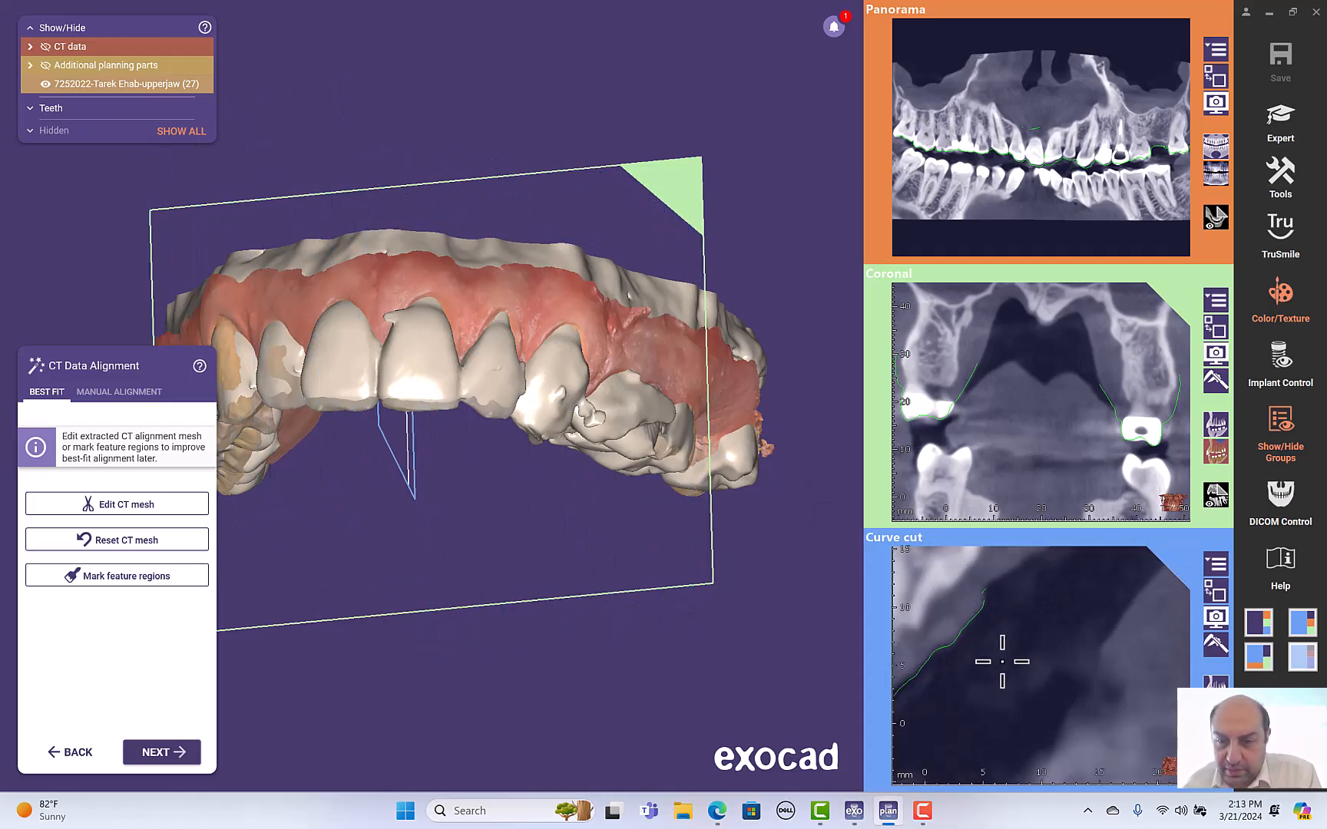
pyautogui.scroll(-3, 972, 658)
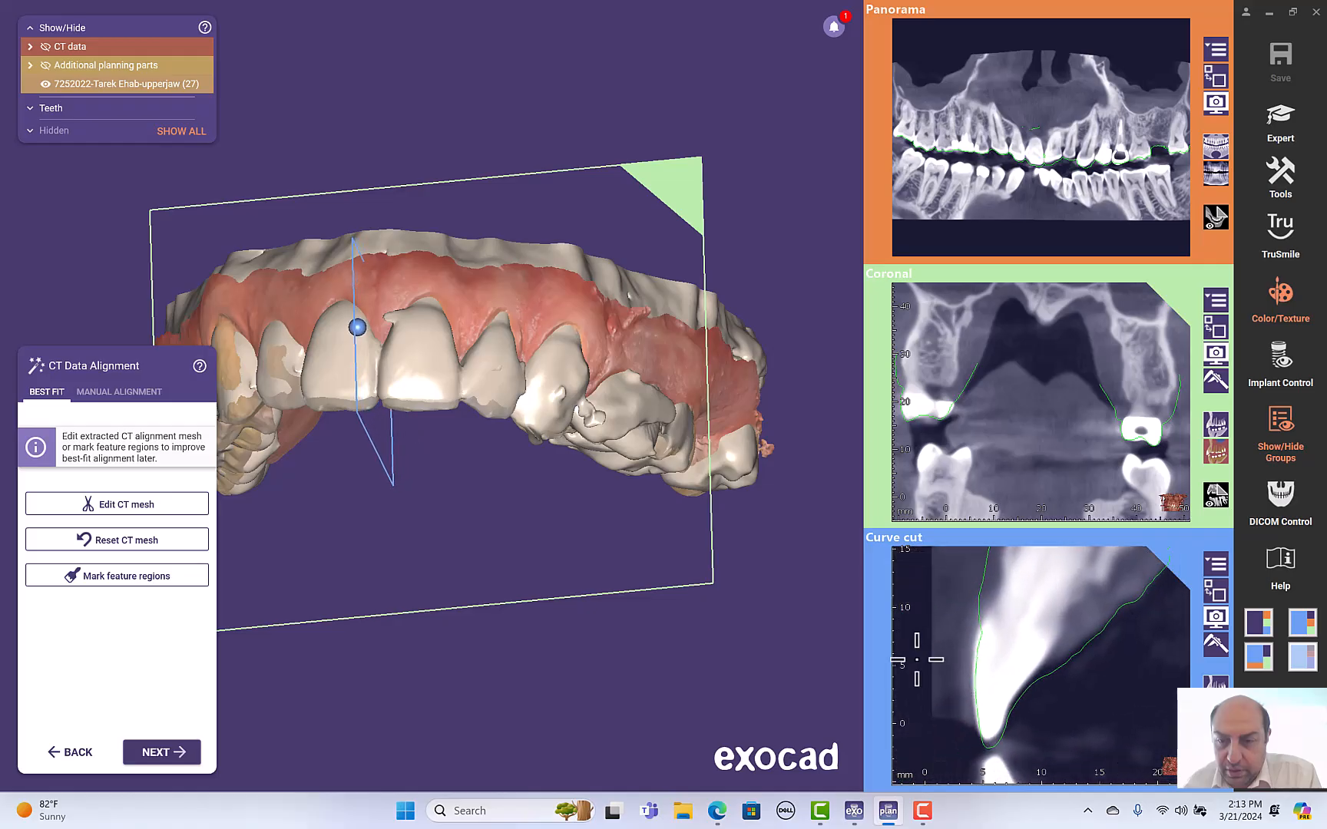
pyautogui.keyDown('ctrl'); pyautogui.scroll(2, 1024, 679); pyautogui.keyUp('ctrl')
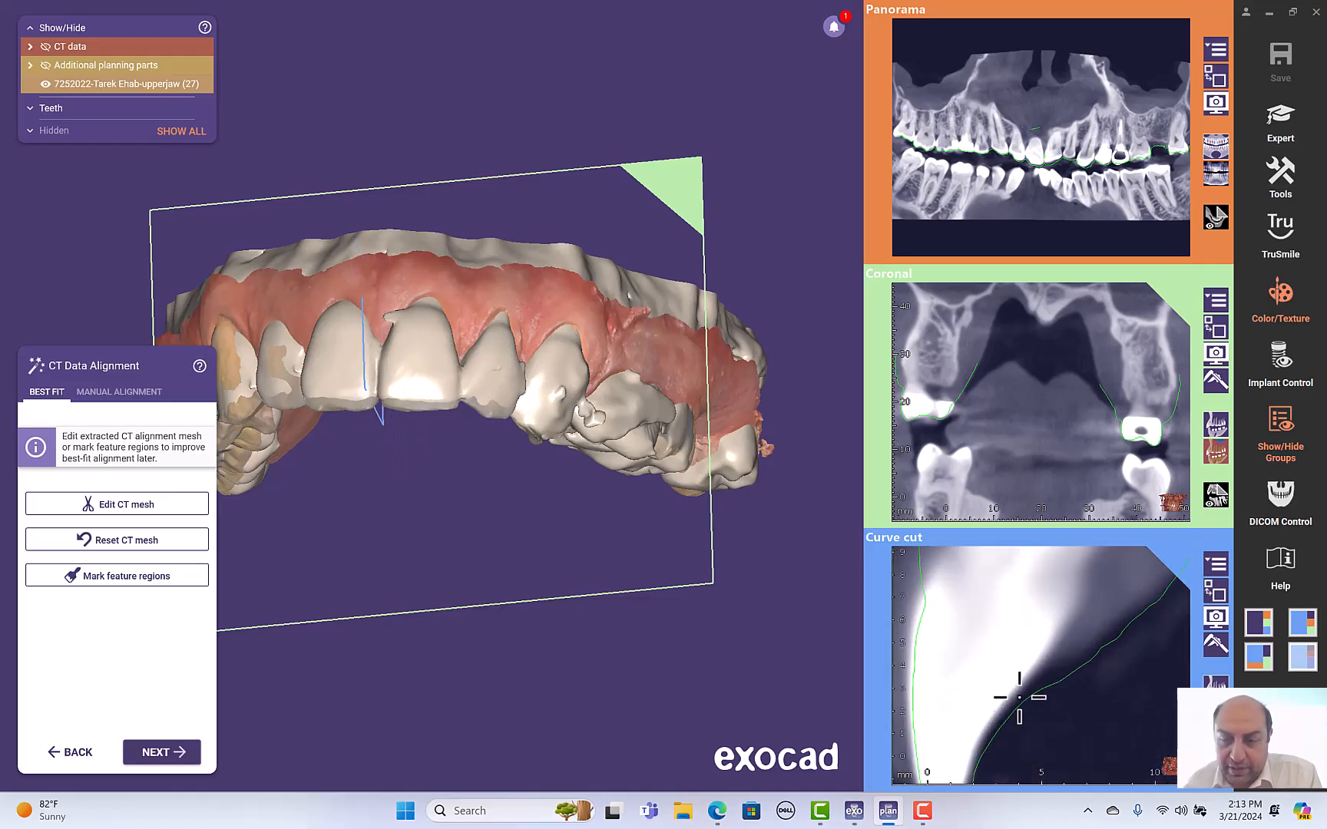
pyautogui.scroll(-3, 1019, 701)
pyautogui.keyDown('ctrl'); pyautogui.scroll(-2, 972, 671); pyautogui.keyUp('ctrl')
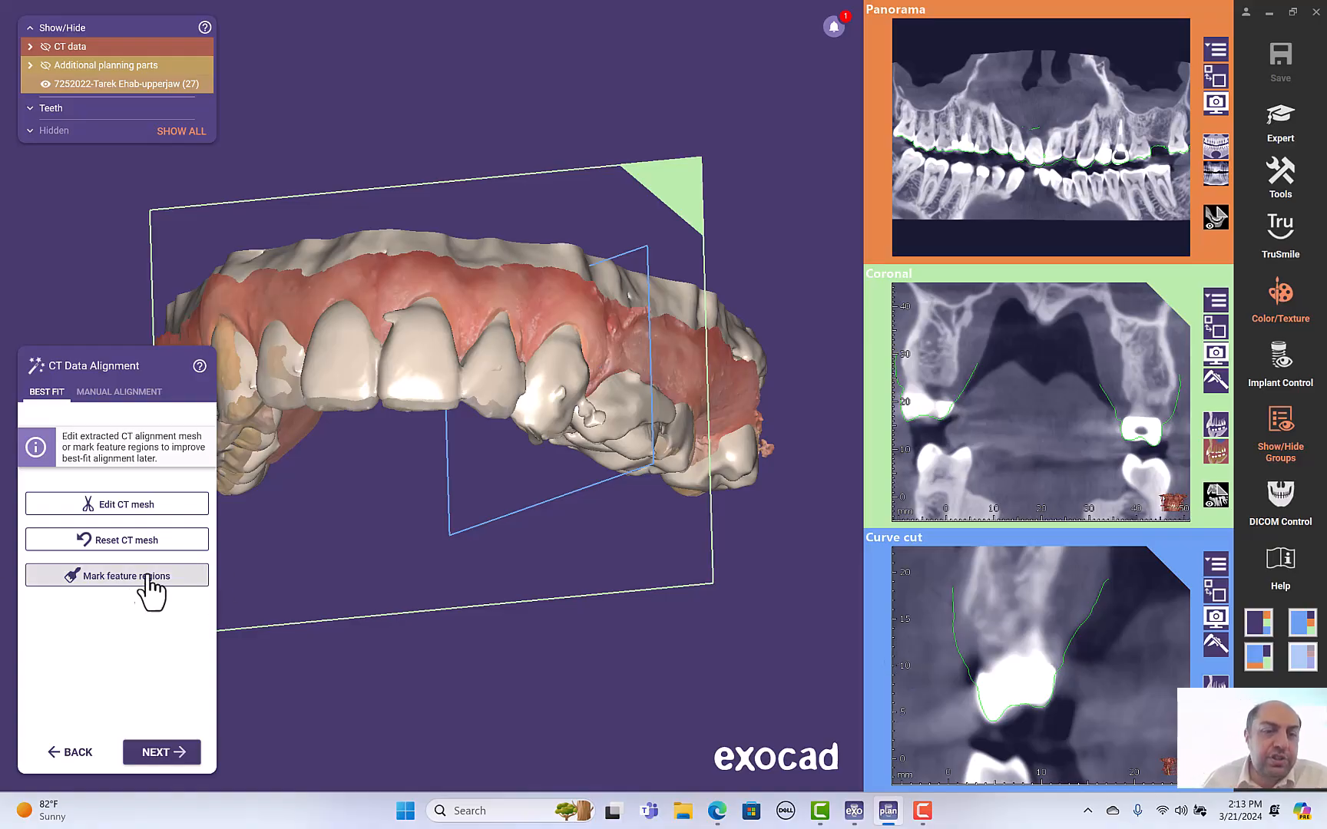
# - Open the feature-region marker and paint the labial surfaces of the upper anterior teeth on the scan
pyautogui.click(94, 582)
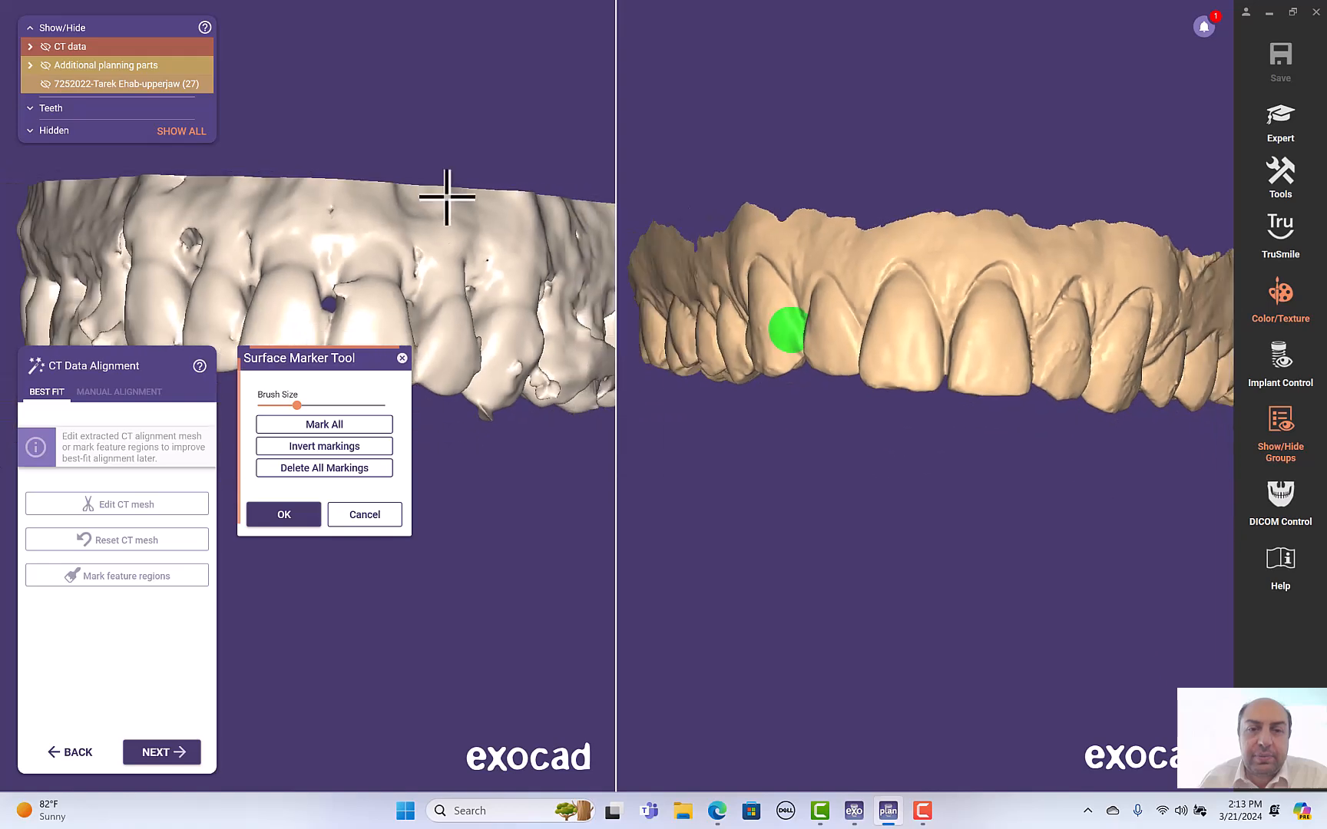
pyautogui.moveTo(447, 196); pyautogui.dragTo(896, 307, button='right')
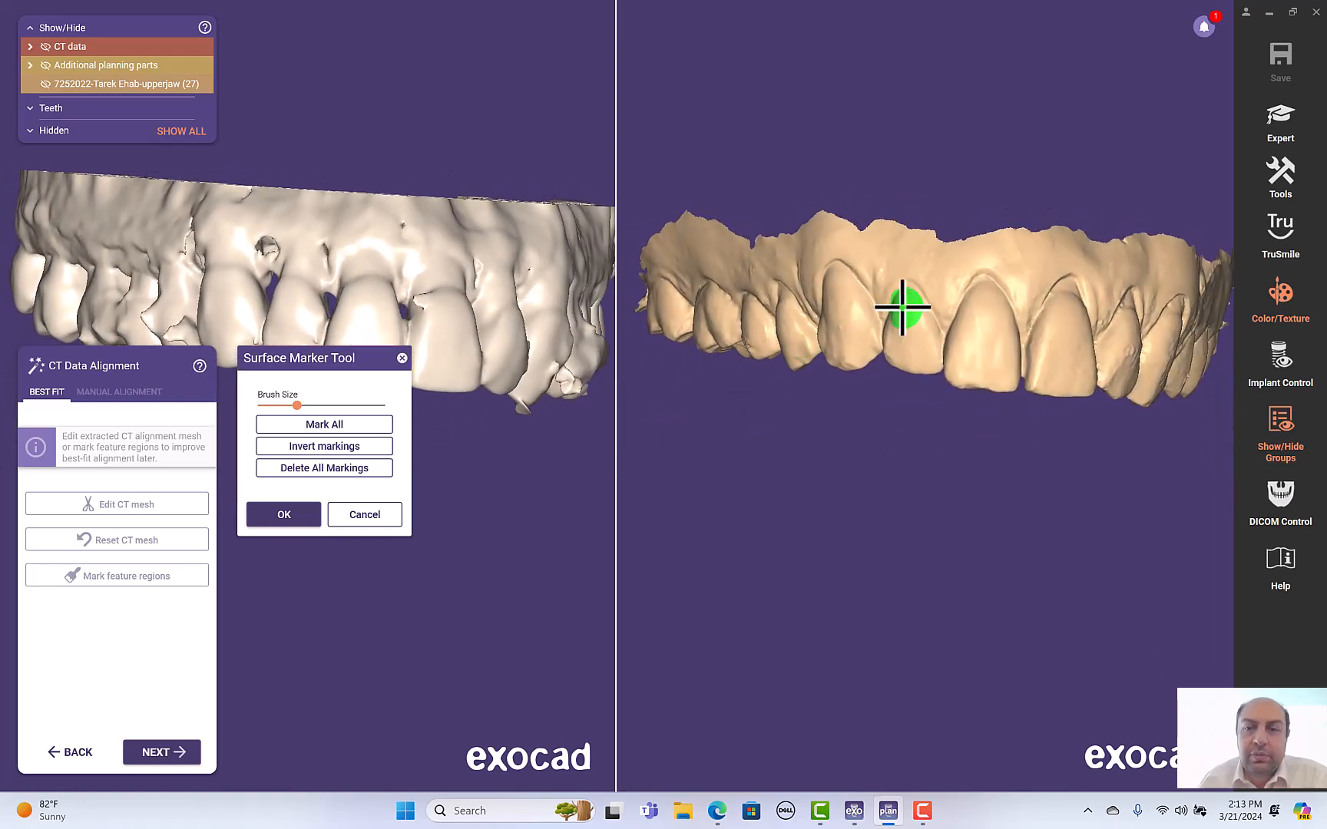
pyautogui.moveTo(877, 231)
pyautogui.mouseDown(button='right')
pyautogui.moveTo(1004, 187)
pyautogui.moveTo(971, 228)
pyautogui.mouseUp(button='right')
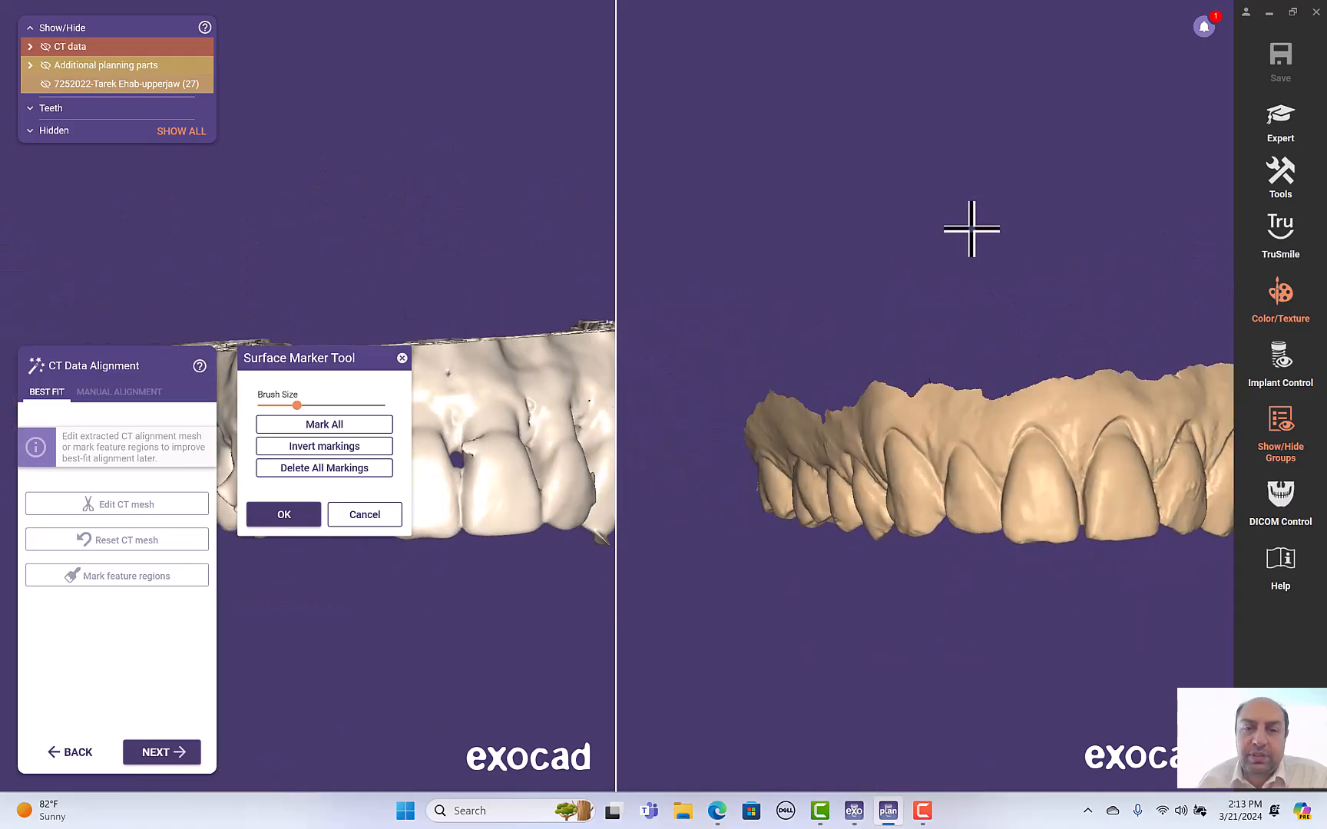
pyautogui.moveTo(229, 278)
pyautogui.mouseDown()
pyautogui.moveTo(350, 137)
pyautogui.moveTo(362, 85)
pyautogui.mouseUp()
pyautogui.scroll(3, 835, 338)
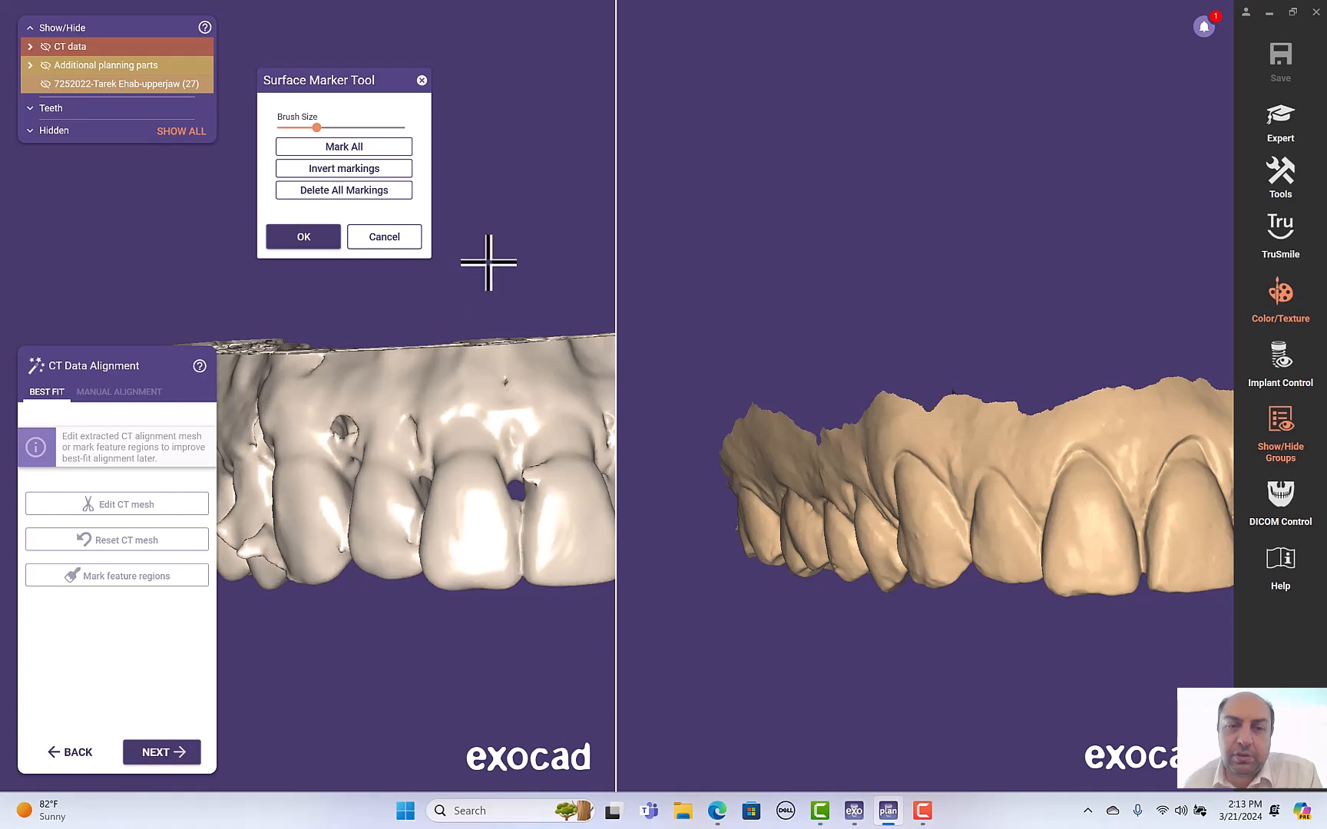
pyautogui.scroll(-4, 489, 263)
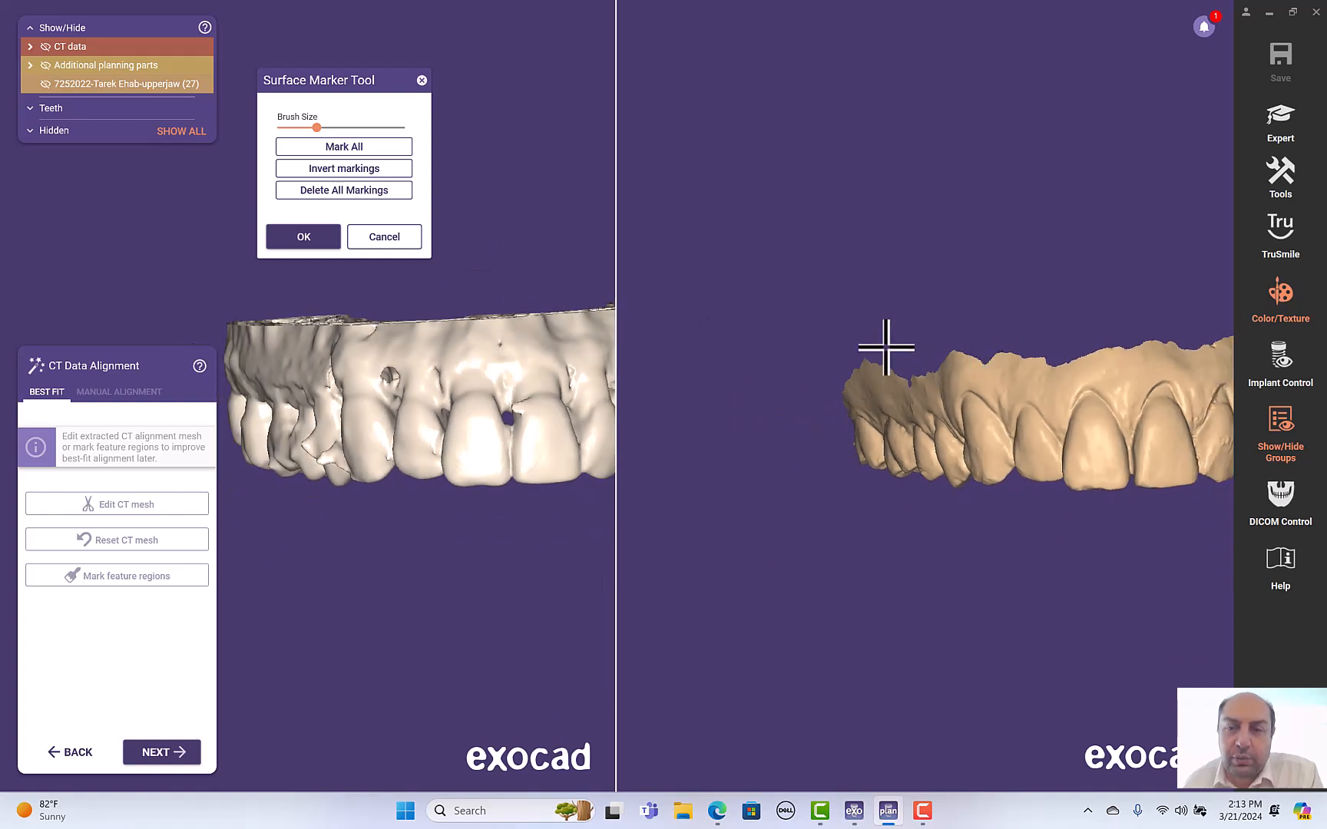
pyautogui.scroll(4, 1204, 419)
pyautogui.scroll(-10, 1147, 442)
pyautogui.moveTo(1152, 401)
pyautogui.mouseDown(button='right')
pyautogui.moveTo(1114, 374)
pyautogui.moveTo(678, 383)
pyautogui.moveTo(692, 391)
pyautogui.mouseUp(button='right')
pyautogui.scroll(-1, 692, 391)
pyautogui.scroll(5, 1185, 443)
pyautogui.moveTo(1083, 414); pyautogui.dragTo(663, 368, button='right')
pyautogui.moveTo(287, 428); pyautogui.dragTo(344, 483, button='right')
pyautogui.moveTo(904, 318); pyautogui.dragTo(910, 318, button='right')
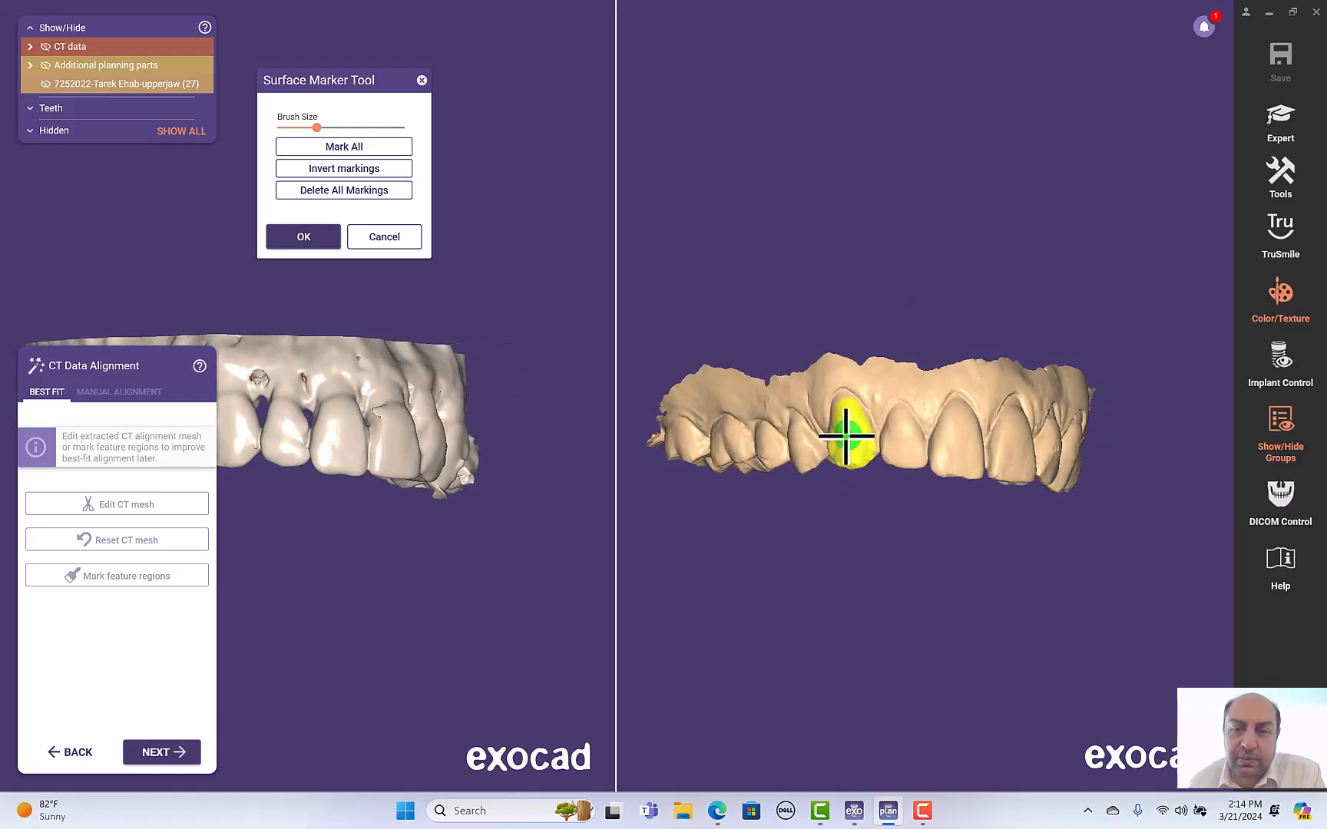
pyautogui.moveTo(905, 443); pyautogui.dragTo(898, 458)
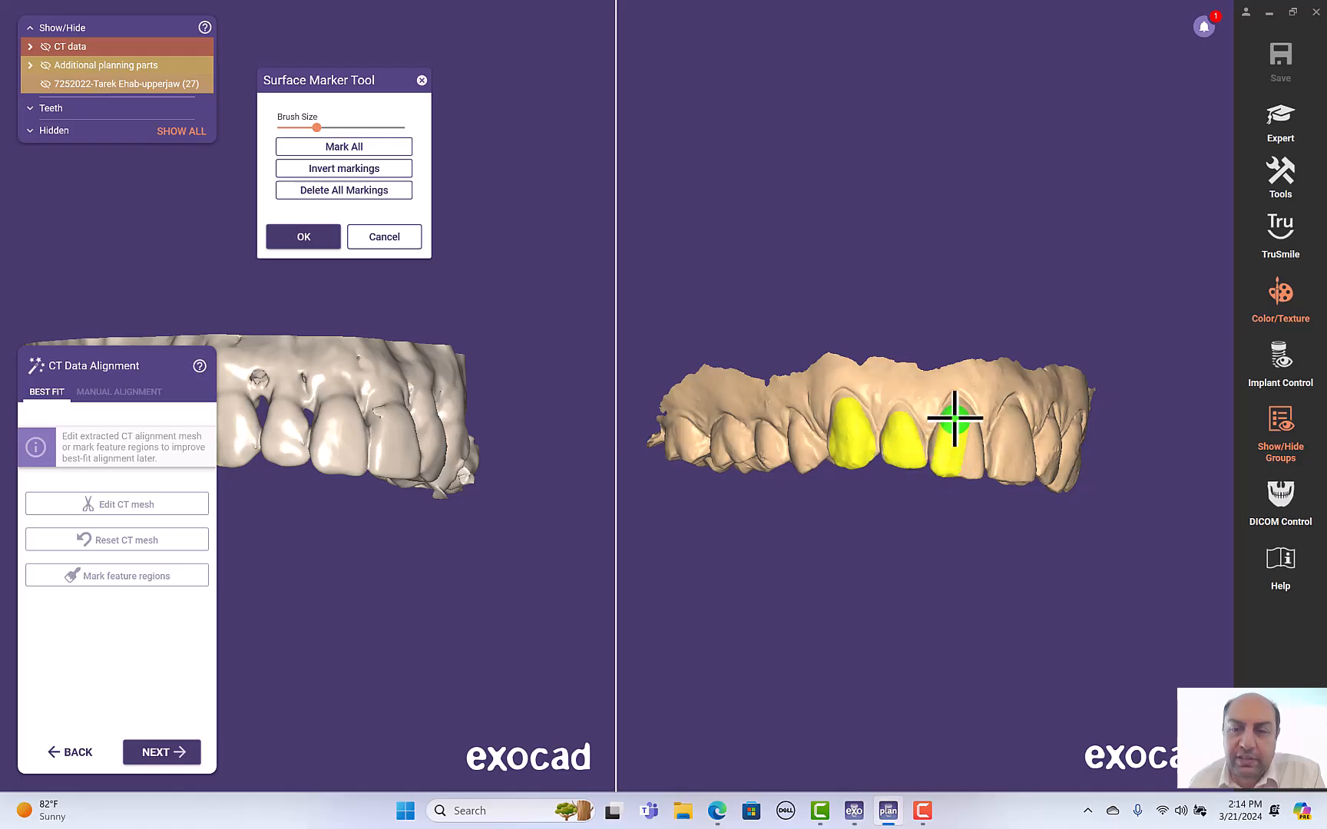
pyautogui.moveTo(968, 458)
pyautogui.mouseDown(button='right')
pyautogui.moveTo(1023, 503)
pyautogui.moveTo(993, 463)
pyautogui.mouseUp(button='right')
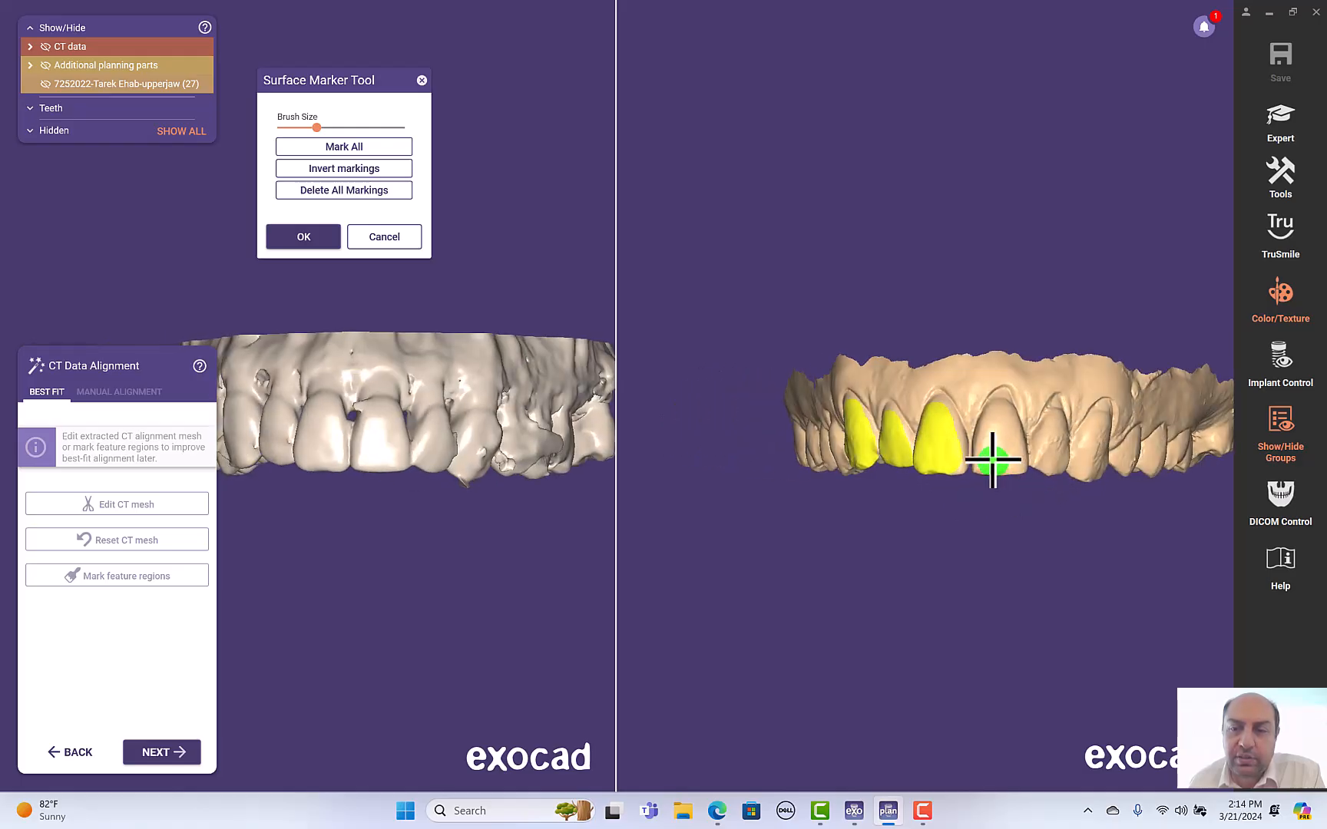
pyautogui.moveTo(995, 421); pyautogui.dragTo(1022, 469)
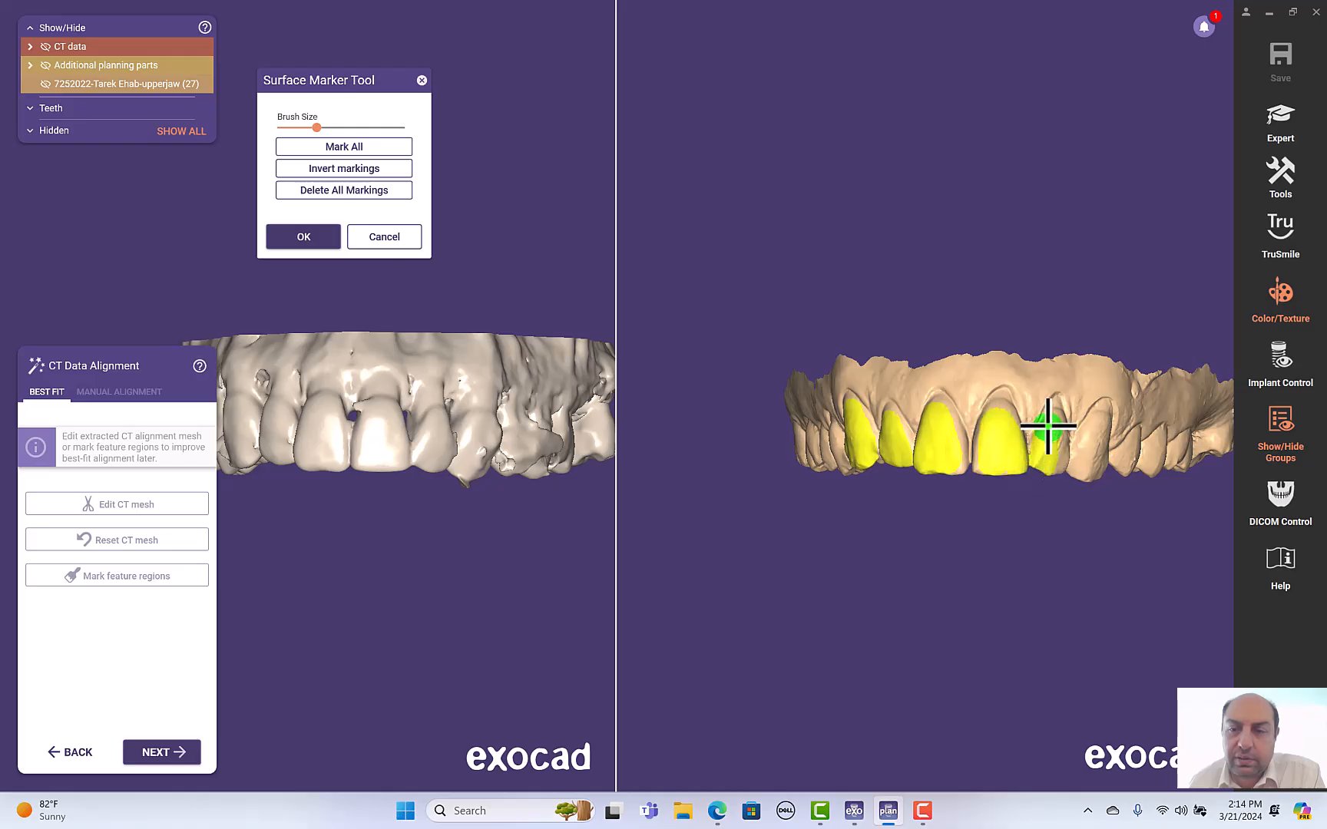
pyautogui.moveTo(1057, 459); pyautogui.dragTo(1078, 513, button='right')
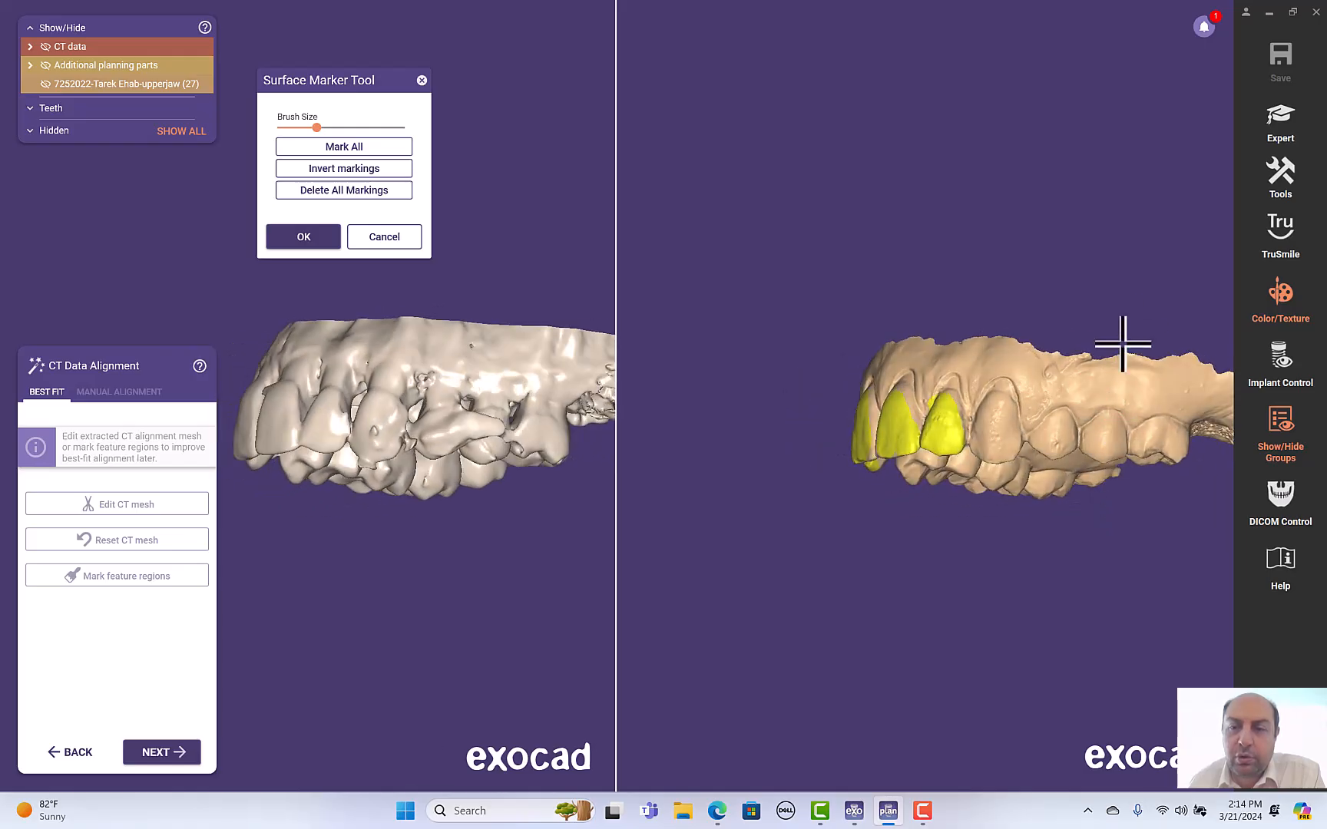
# - Paint feature regions on the buccal surfaces of the upper posterior teeth
pyautogui.moveTo(1188, 406); pyautogui.dragTo(1192, 423, button='right')
pyautogui.scroll(2, 1192, 423)
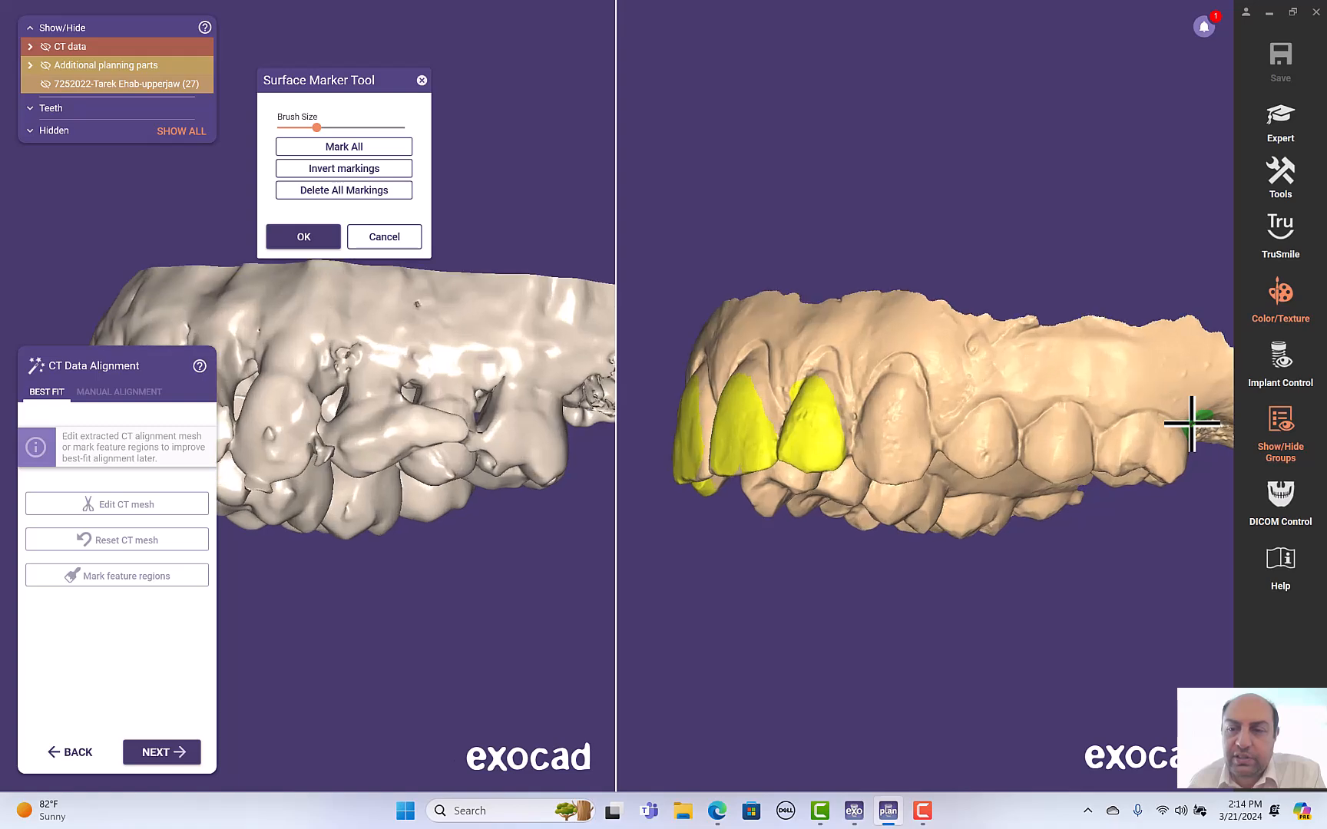
pyautogui.scroll(-3, 1191, 423)
pyautogui.scroll(2, 728, 290)
pyautogui.scroll(-1, 727, 292)
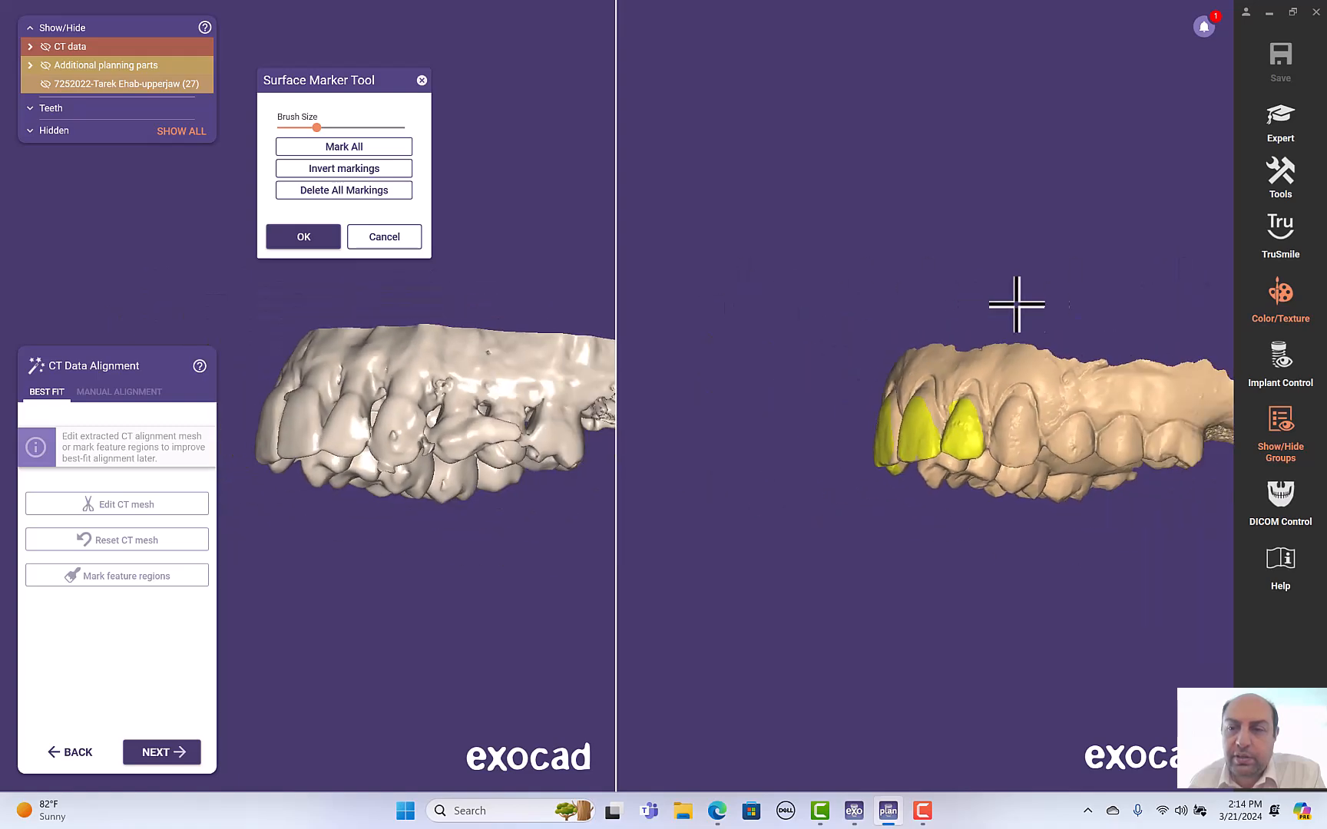
pyautogui.scroll(3, 1187, 289)
pyautogui.moveTo(1133, 538)
pyautogui.mouseDown()
pyautogui.moveTo(1144, 551)
pyautogui.moveTo(1161, 536)
pyautogui.moveTo(1190, 564)
pyautogui.moveTo(1168, 569)
pyautogui.mouseUp()
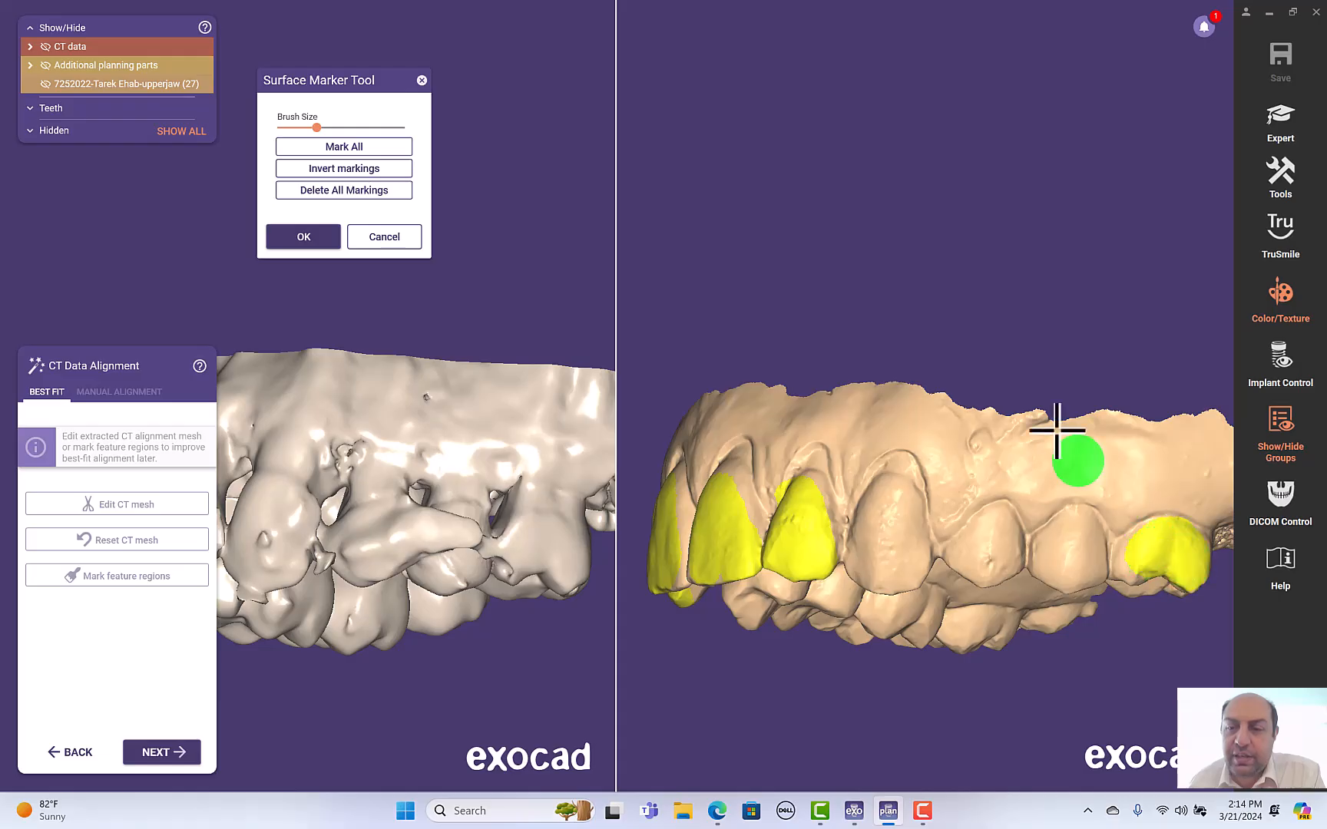
pyautogui.moveTo(1037, 391); pyautogui.dragTo(1035, 390, button='right')
pyautogui.moveTo(993, 184)
pyautogui.mouseDown()
pyautogui.moveTo(963, 142)
pyautogui.moveTo(989, 190)
pyautogui.moveTo(1014, 180)
pyautogui.mouseUp()
pyautogui.moveTo(1016, 297)
pyautogui.mouseDown(button='right')
pyautogui.moveTo(959, 258)
pyautogui.moveTo(989, 268)
pyautogui.mouseUp(button='right')
pyautogui.moveTo(1051, 124); pyautogui.dragTo(1110, 101)
pyautogui.moveTo(1019, 177); pyautogui.dragTo(984, 247, button='right')
pyautogui.moveTo(956, 278)
pyautogui.mouseDown()
pyautogui.moveTo(936, 305)
pyautogui.moveTo(978, 300)
pyautogui.moveTo(986, 334)
pyautogui.moveTo(936, 305)
pyautogui.moveTo(991, 304)
pyautogui.mouseUp()
pyautogui.moveTo(805, 624); pyautogui.dragTo(757, 547, button='right')
pyautogui.moveTo(737, 432); pyautogui.dragTo(833, 432, button='right')
pyautogui.moveTo(626, 577); pyautogui.dragTo(922, 461, button='right')
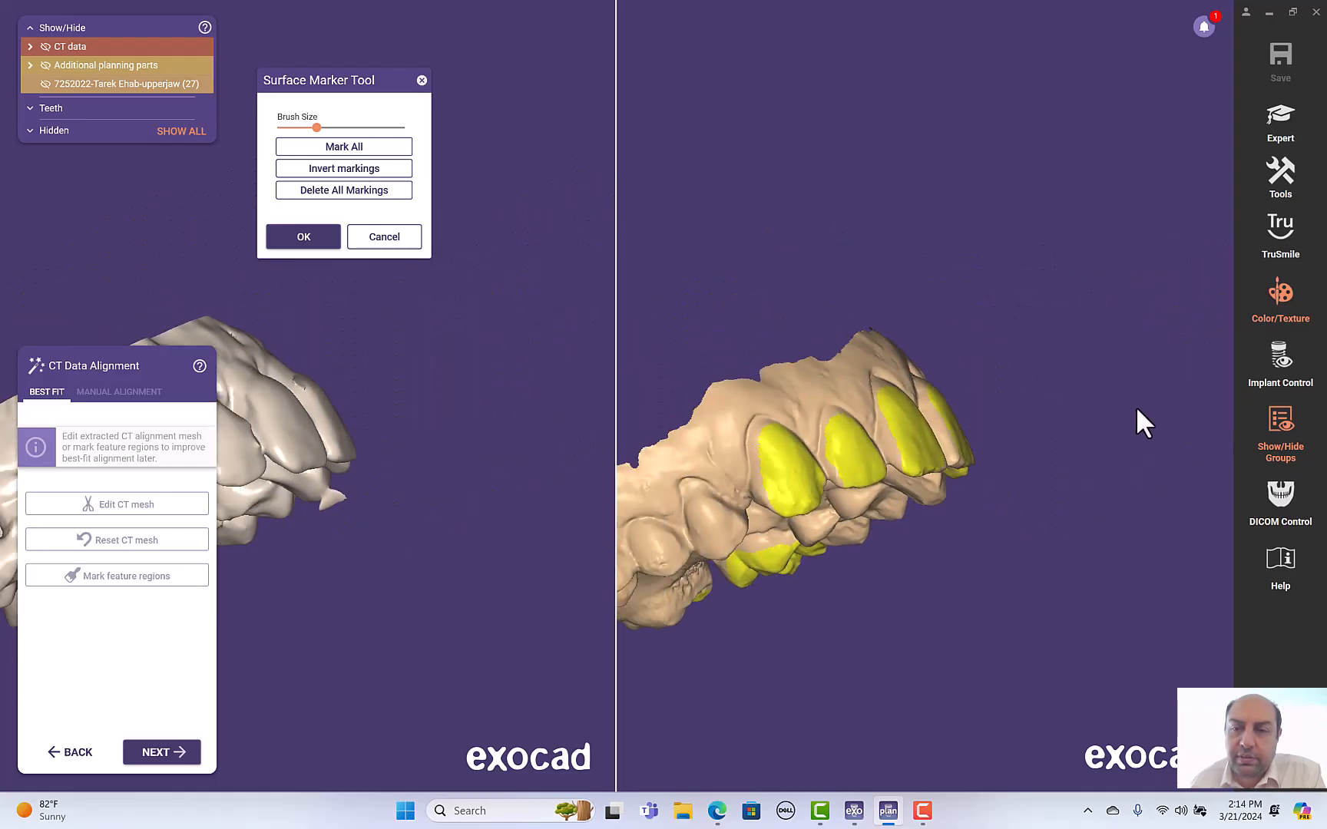
# - Paint the occlusal surfaces of the premolars and molars from the occlusal view, then run the best-fit alignment
pyautogui.scroll(5, 657, 349)
pyautogui.moveTo(672, 359); pyautogui.dragTo(670, 359, button='right')
pyautogui.scroll(-3, 670, 359)
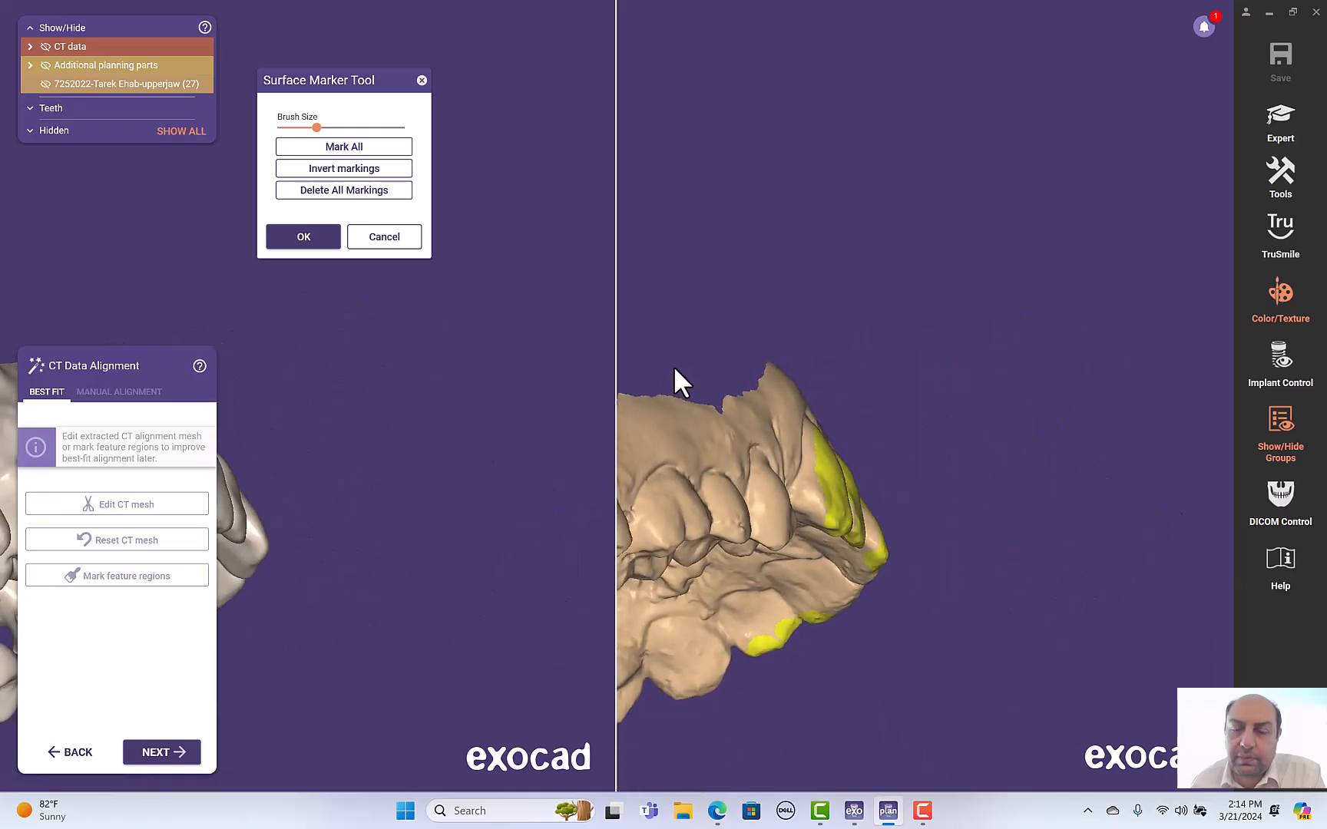
pyautogui.moveTo(842, 308); pyautogui.dragTo(840, 306, button='right')
pyautogui.scroll(-5, 755, 338)
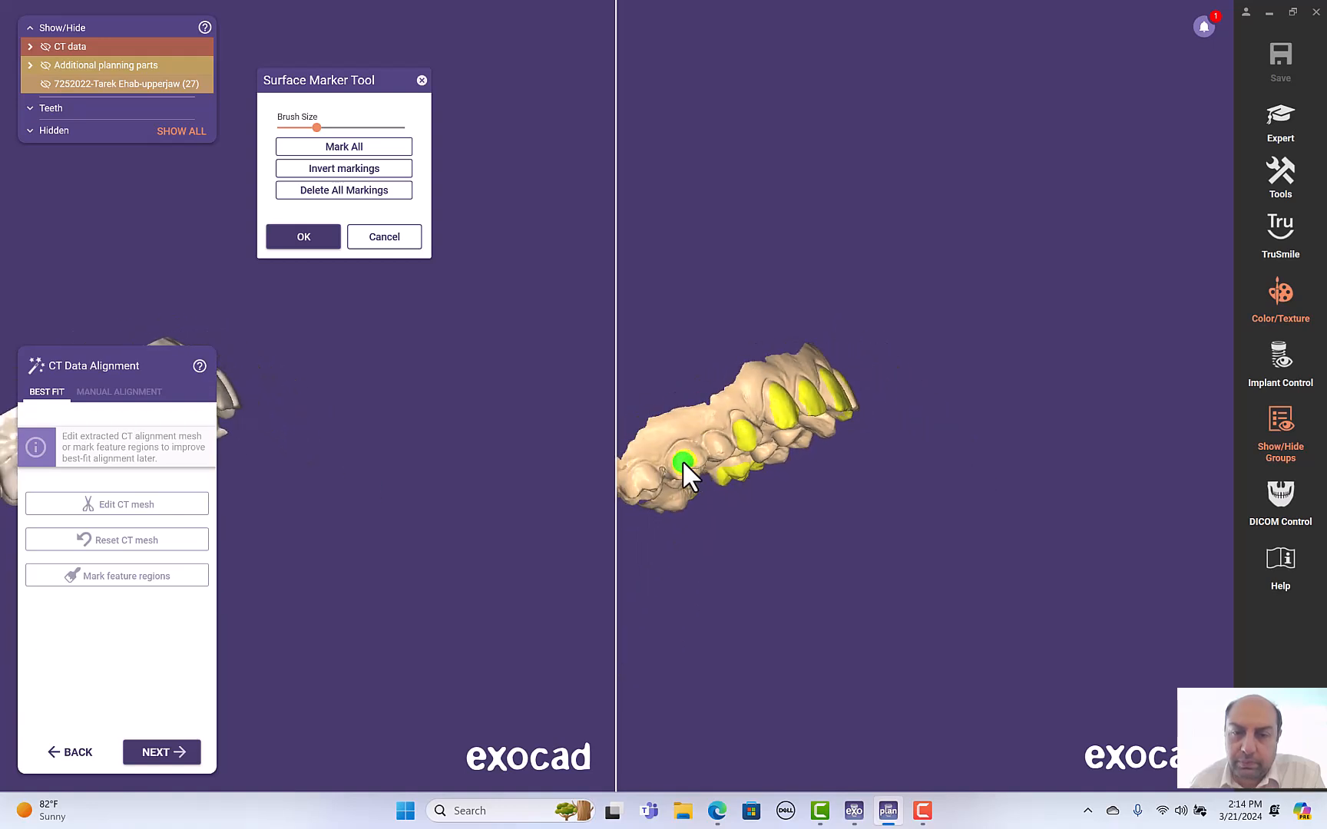
pyautogui.moveTo(717, 442)
pyautogui.mouseDown(button='right')
pyautogui.moveTo(758, 508)
pyautogui.moveTo(720, 462)
pyautogui.mouseUp(button='right')
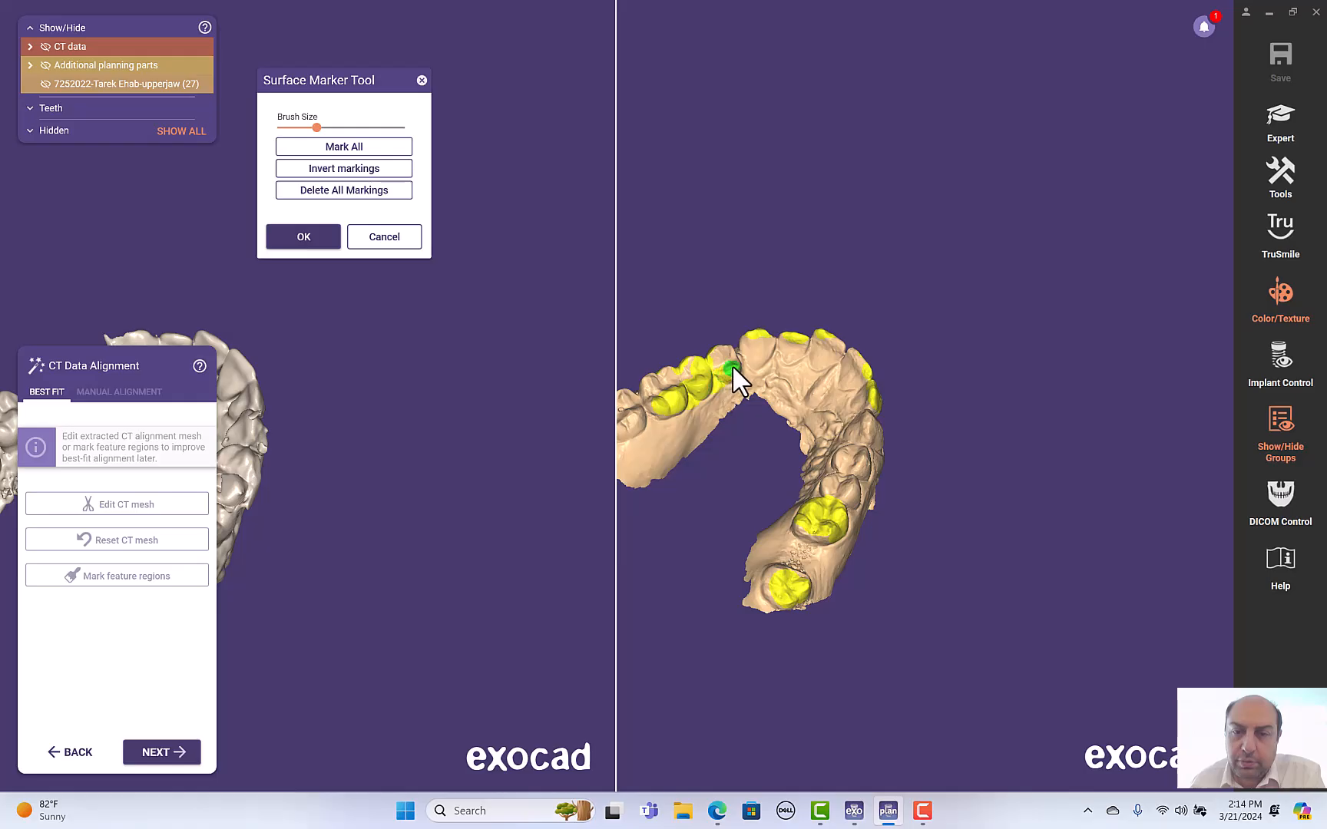
pyautogui.scroll(5, 753, 403)
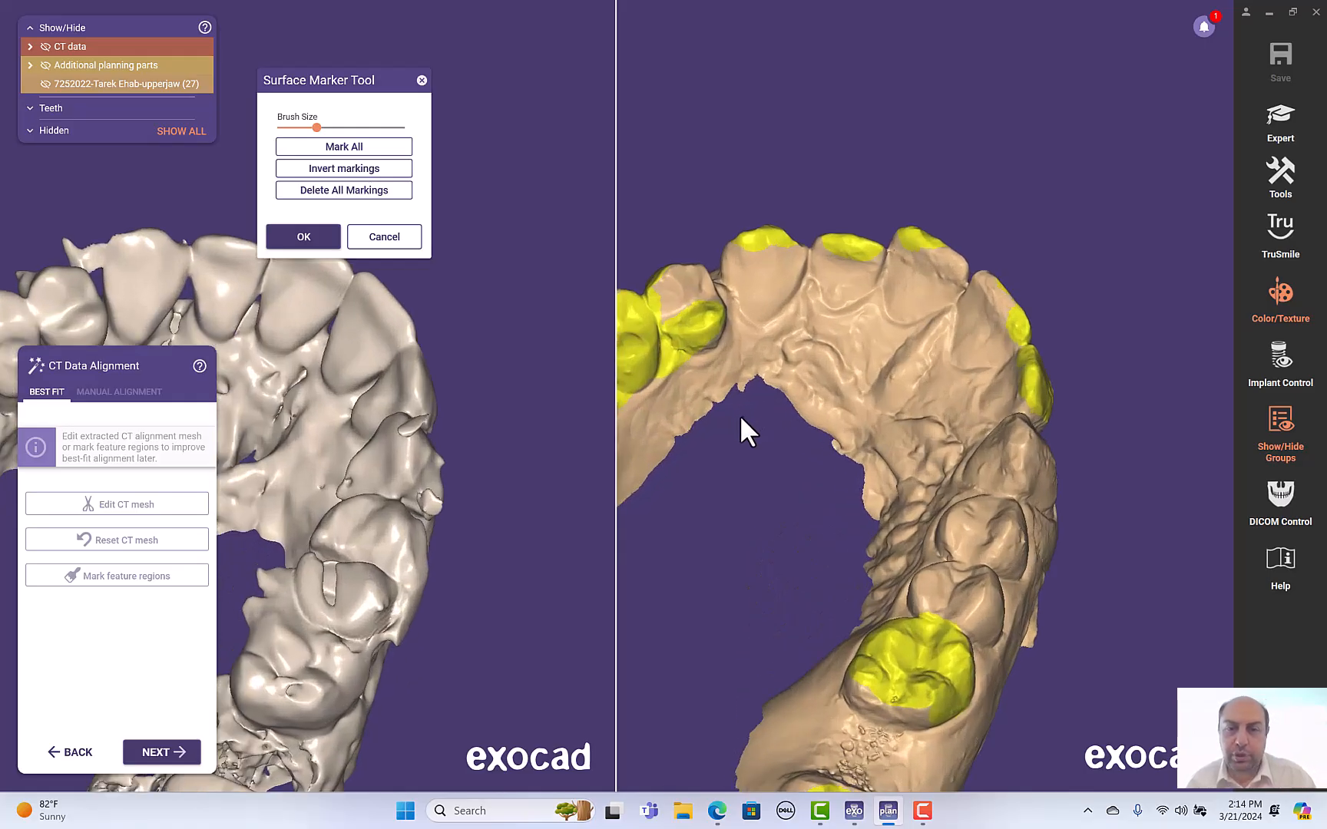
pyautogui.click(677, 375)
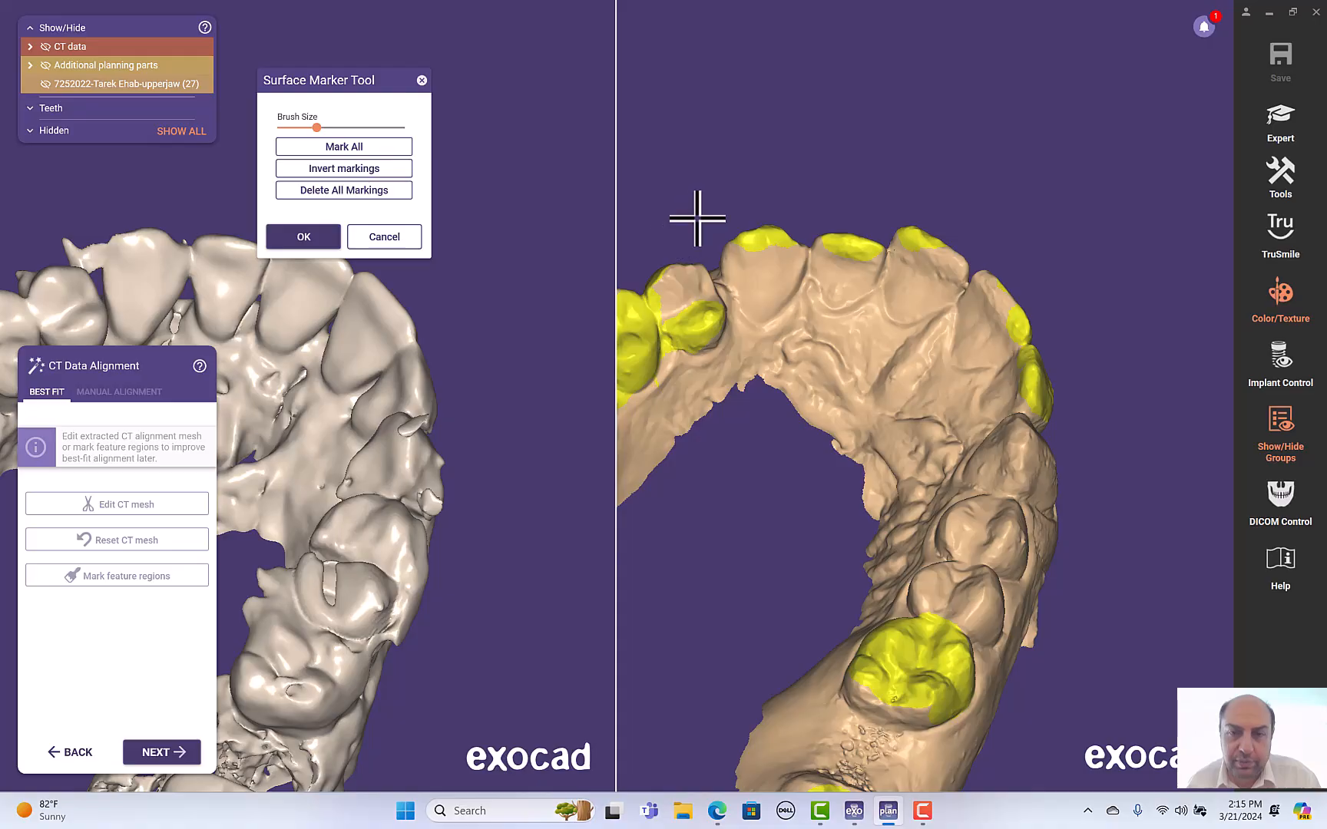
pyautogui.scroll(-5, 720, 406)
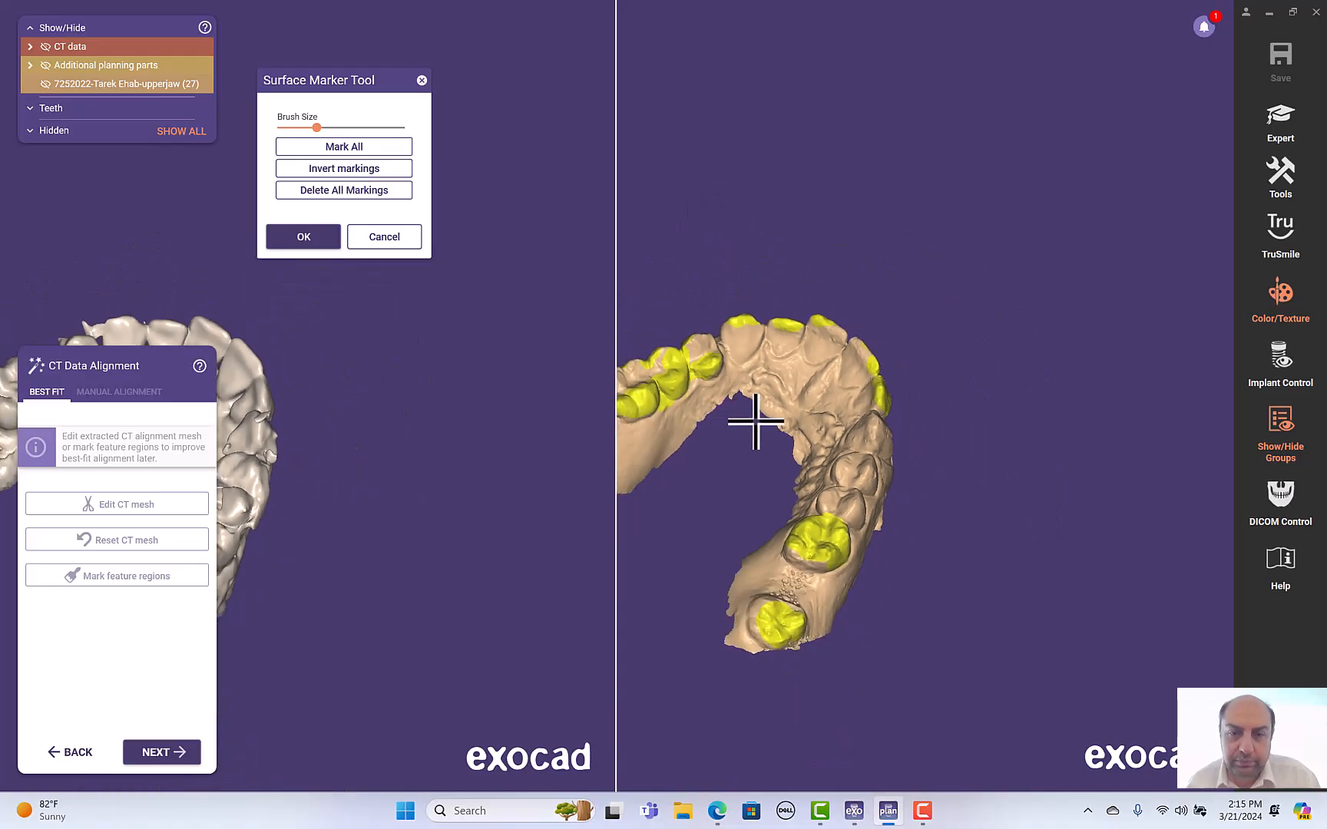
pyautogui.scroll(5, 630, 296)
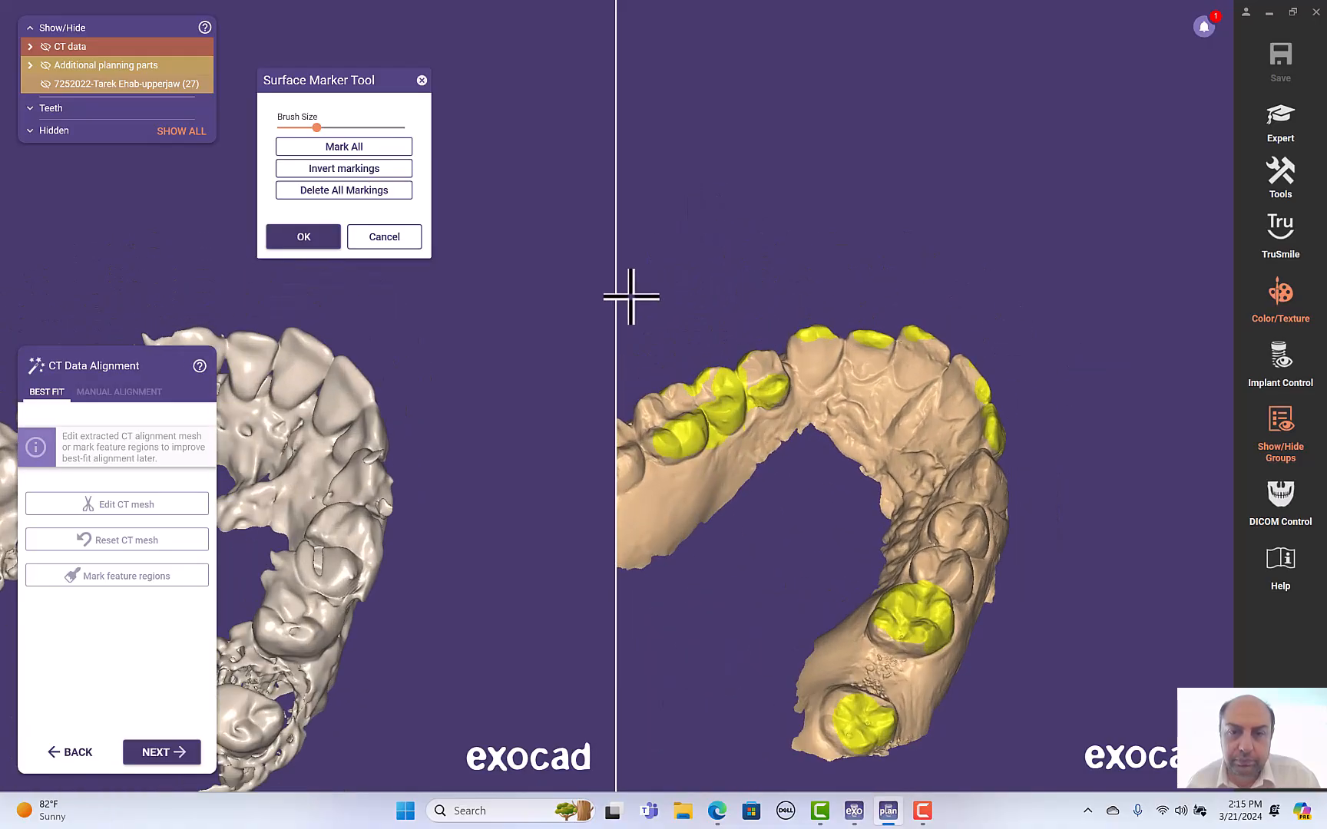
pyautogui.moveTo(631, 296)
pyautogui.mouseDown(button='right')
pyautogui.moveTo(726, 302)
pyautogui.moveTo(622, 380)
pyautogui.moveTo(578, 491)
pyautogui.moveTo(697, 311)
pyautogui.mouseUp(button='right')
pyautogui.moveTo(833, 185)
pyautogui.mouseDown(button='right')
pyautogui.moveTo(820, 185)
pyautogui.moveTo(827, 201)
pyautogui.moveTo(909, 273)
pyautogui.moveTo(1037, 308)
pyautogui.moveTo(1026, 406)
pyautogui.mouseUp(button='right')
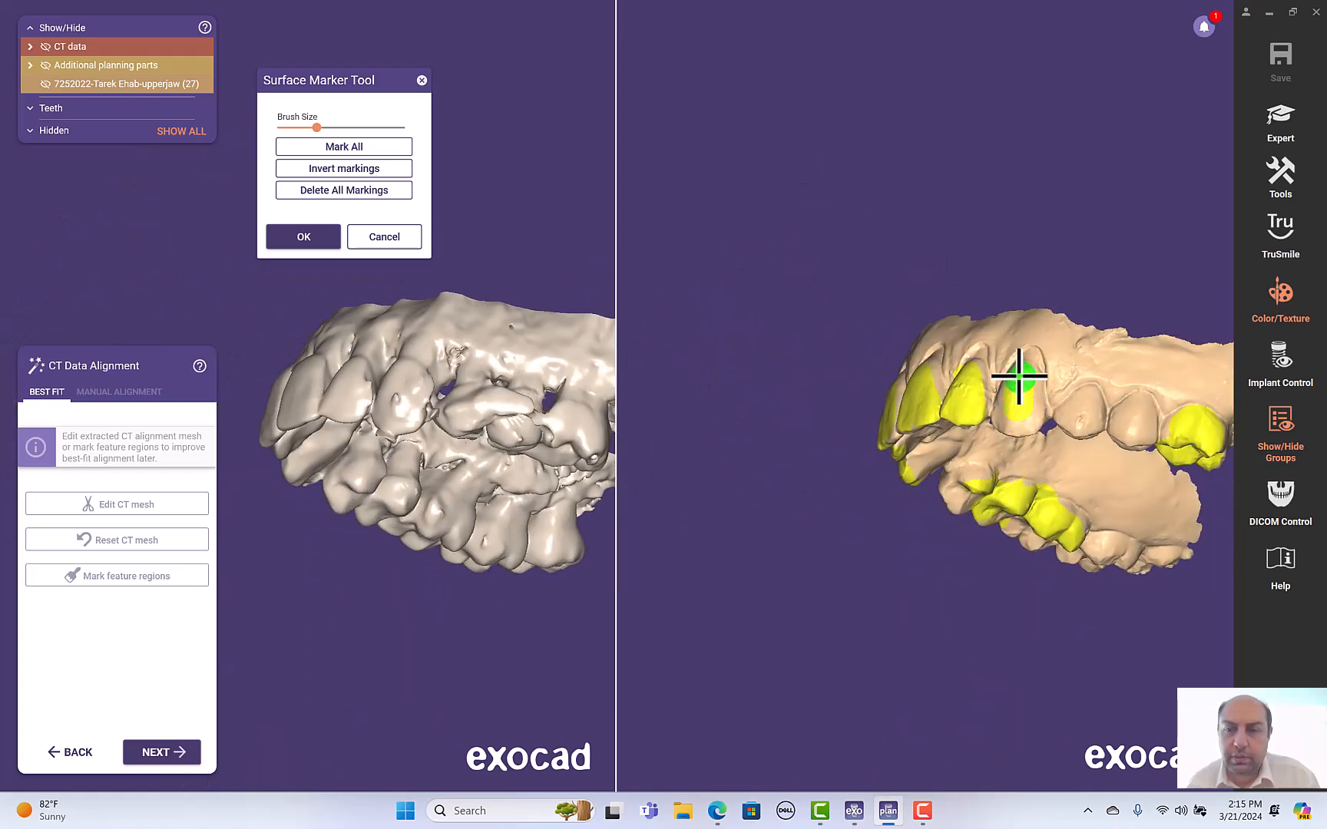
pyautogui.click(161, 754)
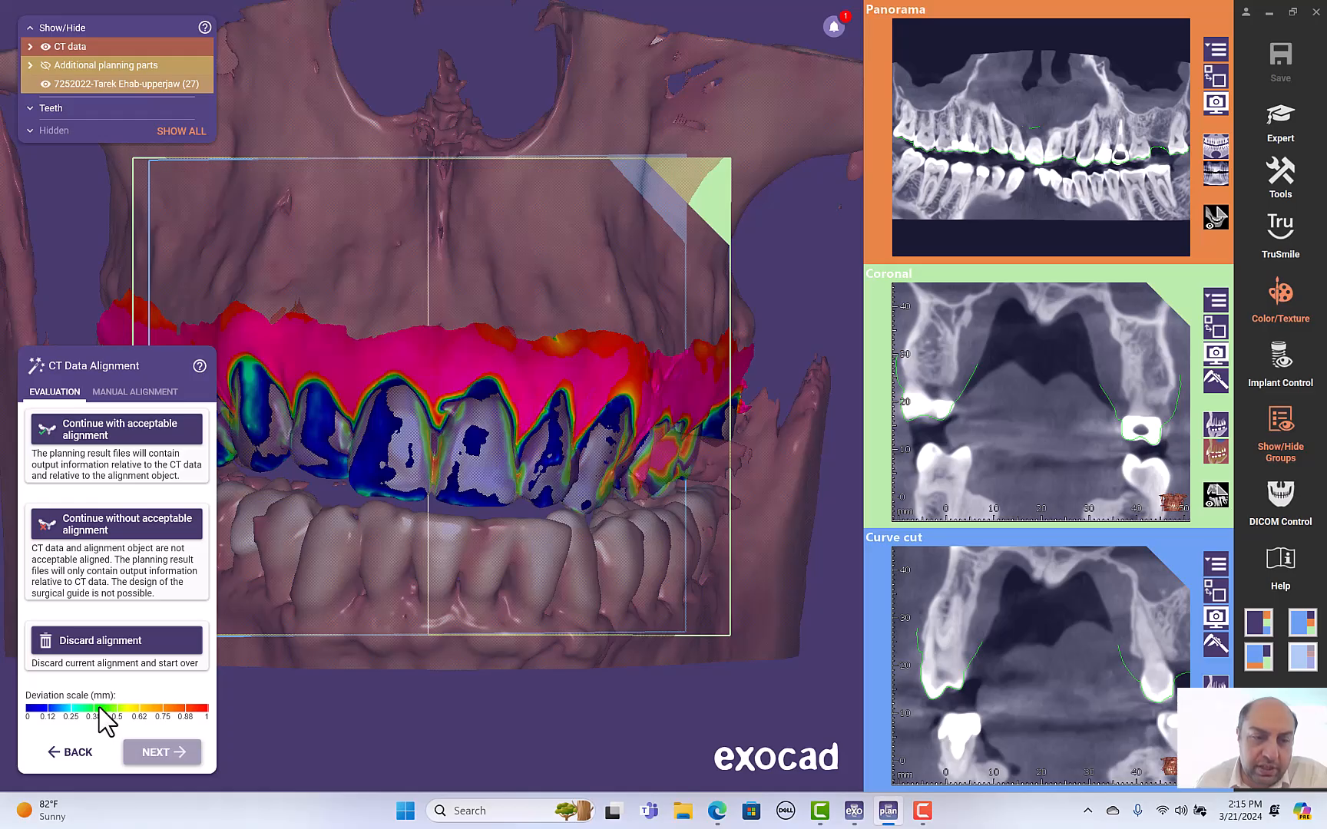
# - Inspect the alignment deviation map in the 3D view and the fit of the scan outline in the curve cut
pyautogui.moveTo(134, 710)
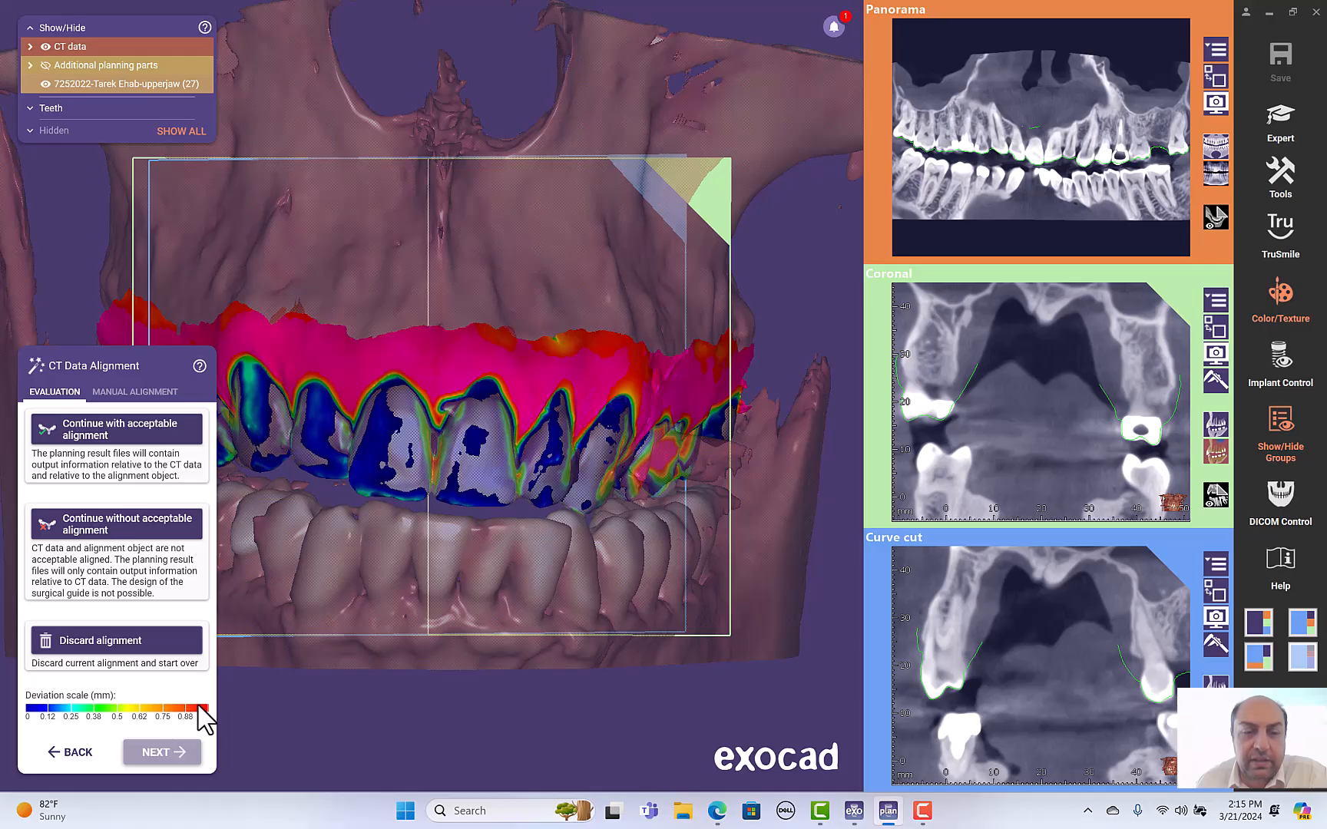
pyautogui.scroll(-2, 461, 292)
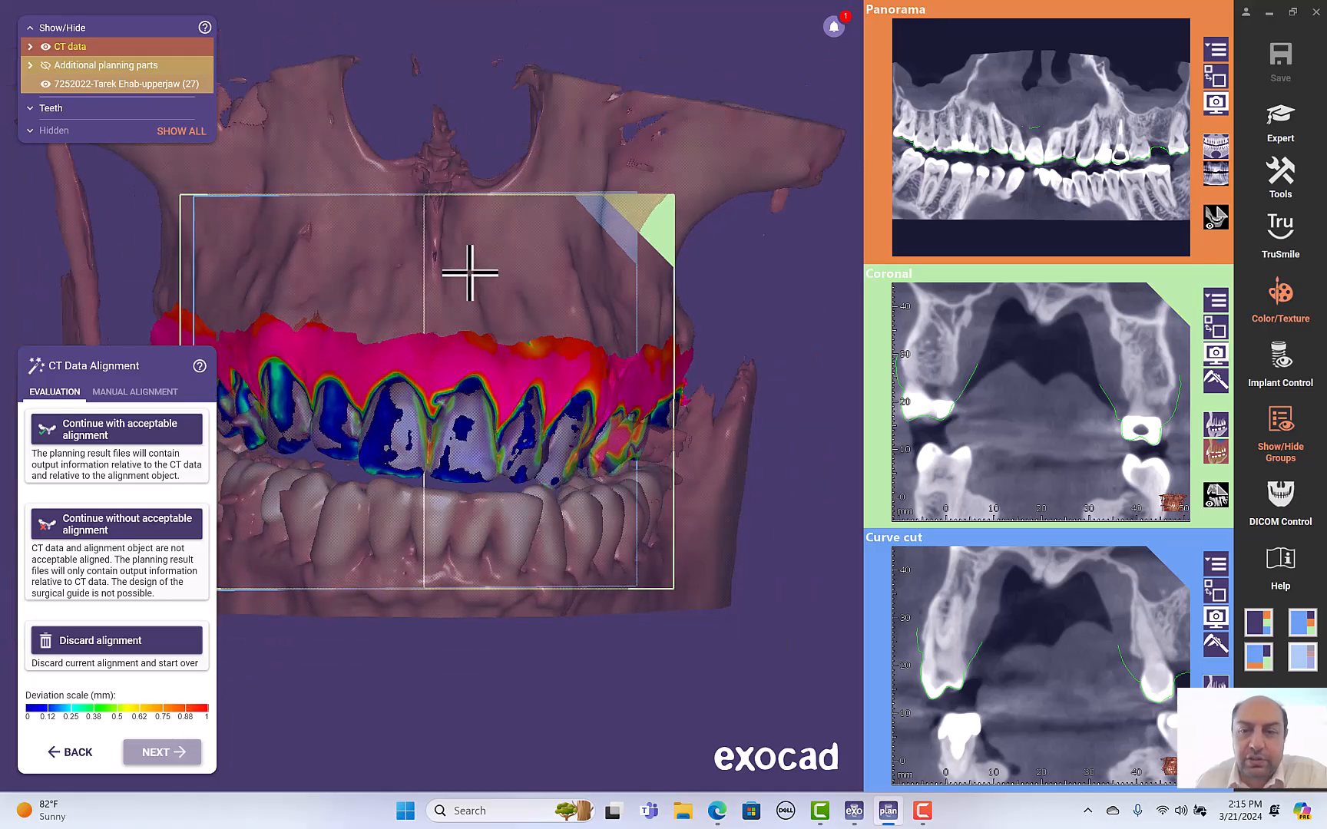
pyautogui.moveTo(466, 273)
pyautogui.mouseDown(button='right')
pyautogui.moveTo(454, 277)
pyautogui.moveTo(470, 291)
pyautogui.mouseUp(button='right')
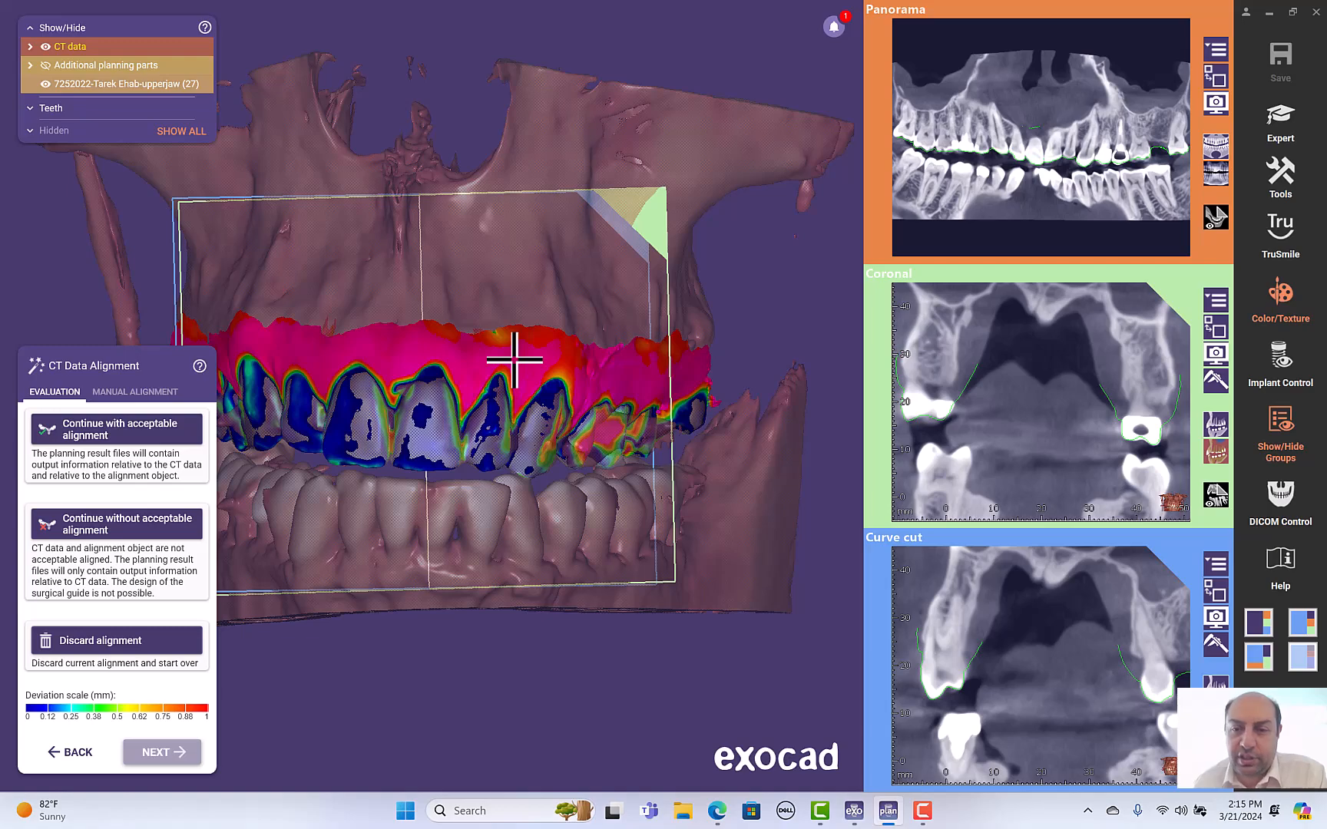
pyautogui.moveTo(456, 665); pyautogui.dragTo(459, 667, button='right')
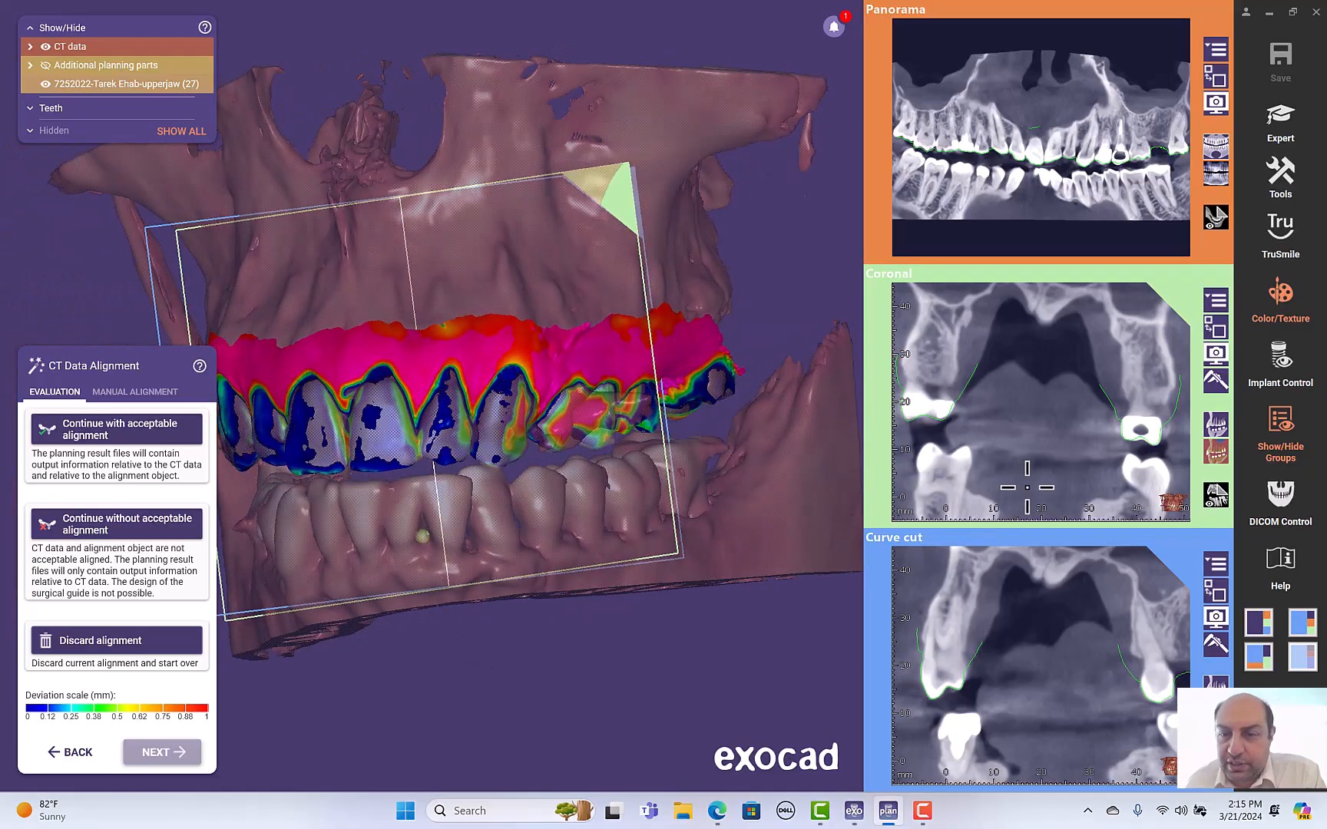
pyautogui.scroll(-5, 1042, 625)
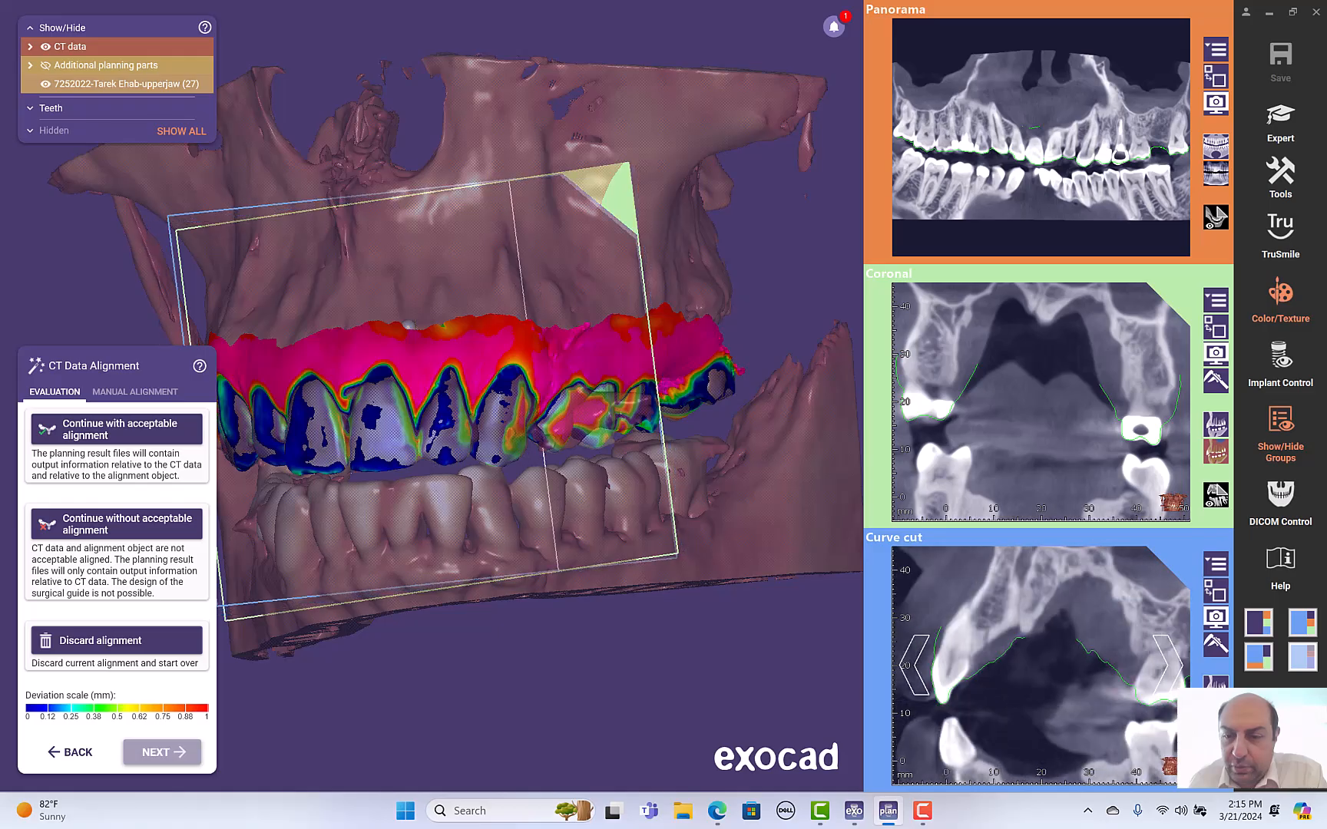
pyautogui.scroll(7, 985, 665)
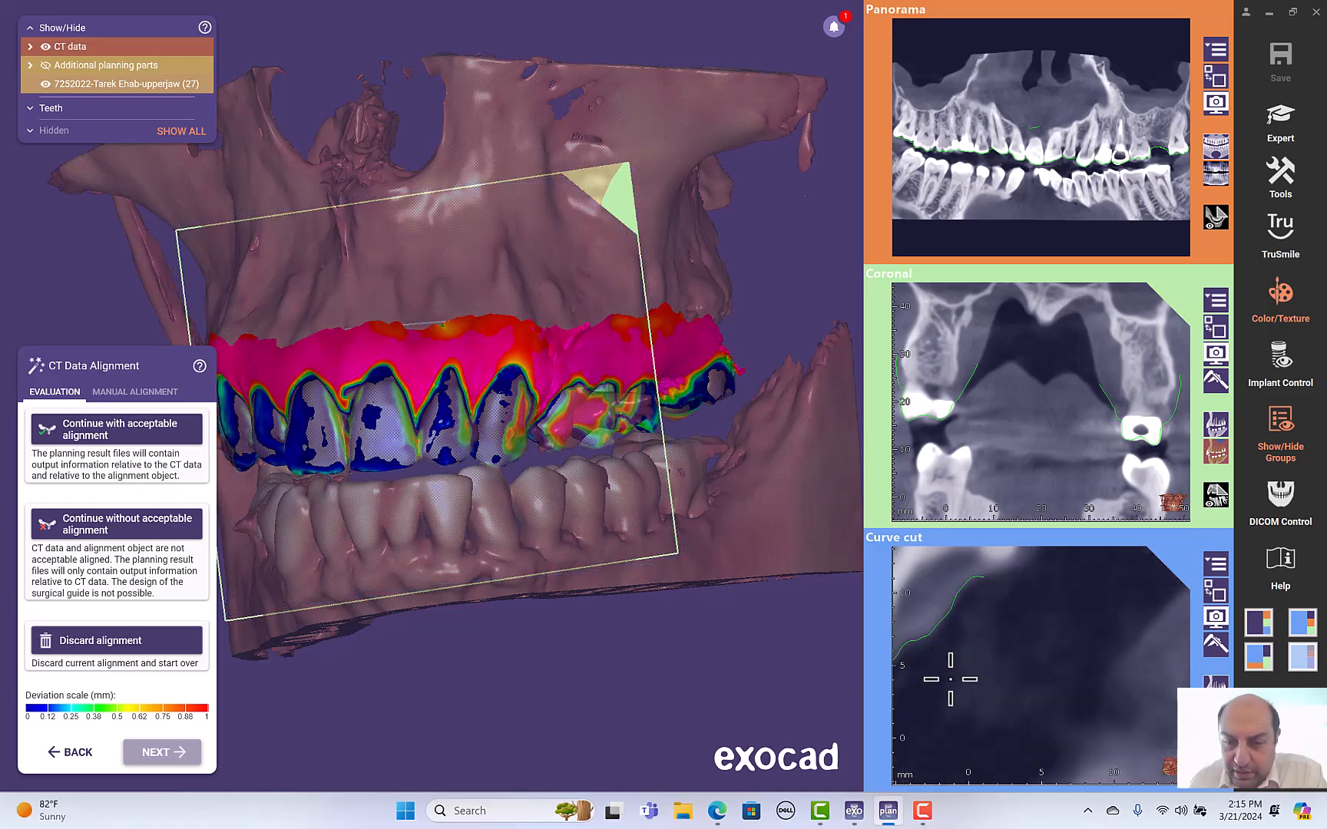
pyautogui.moveTo(928, 639); pyautogui.dragTo(1229, 619, button='middle')
pyautogui.scroll(-5, 1041, 665)
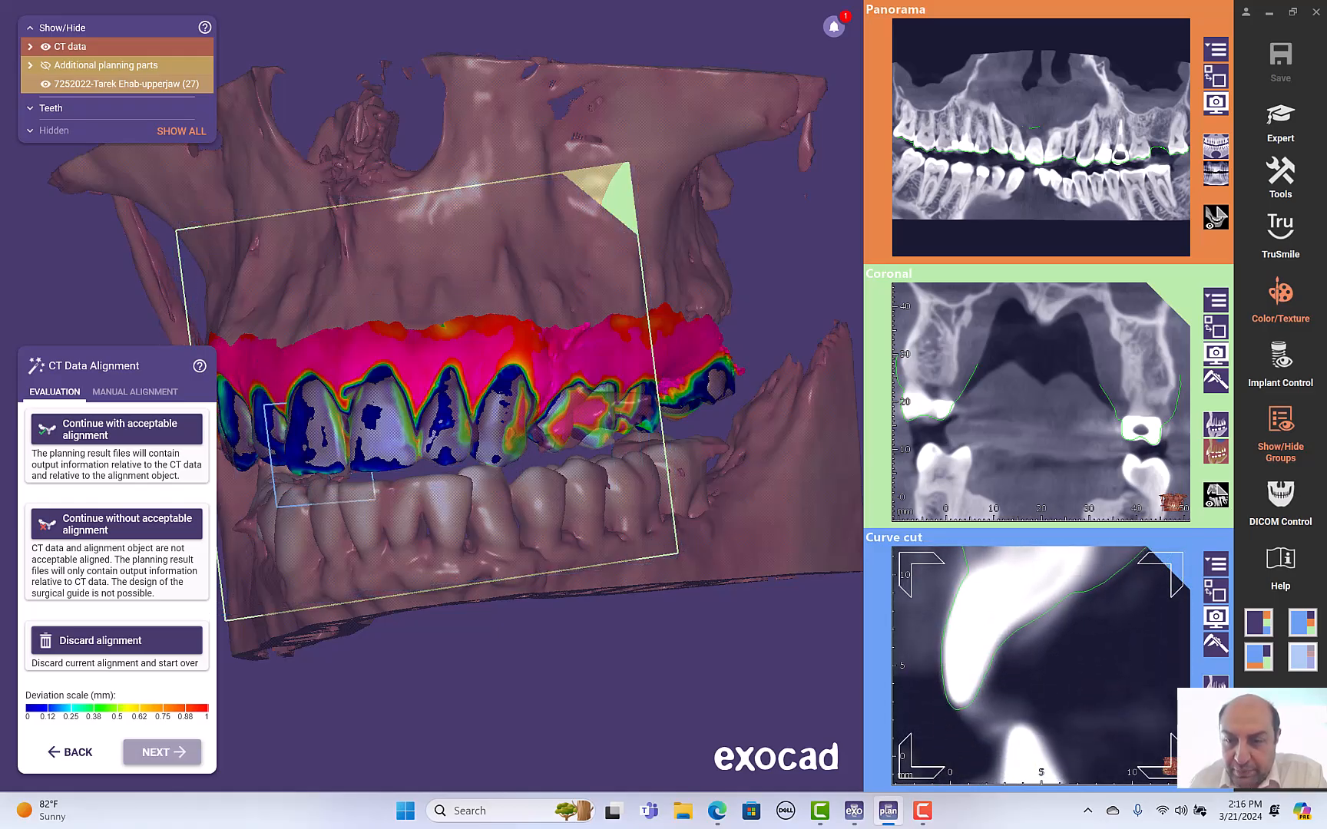
pyautogui.scroll(-5, 1040, 665)
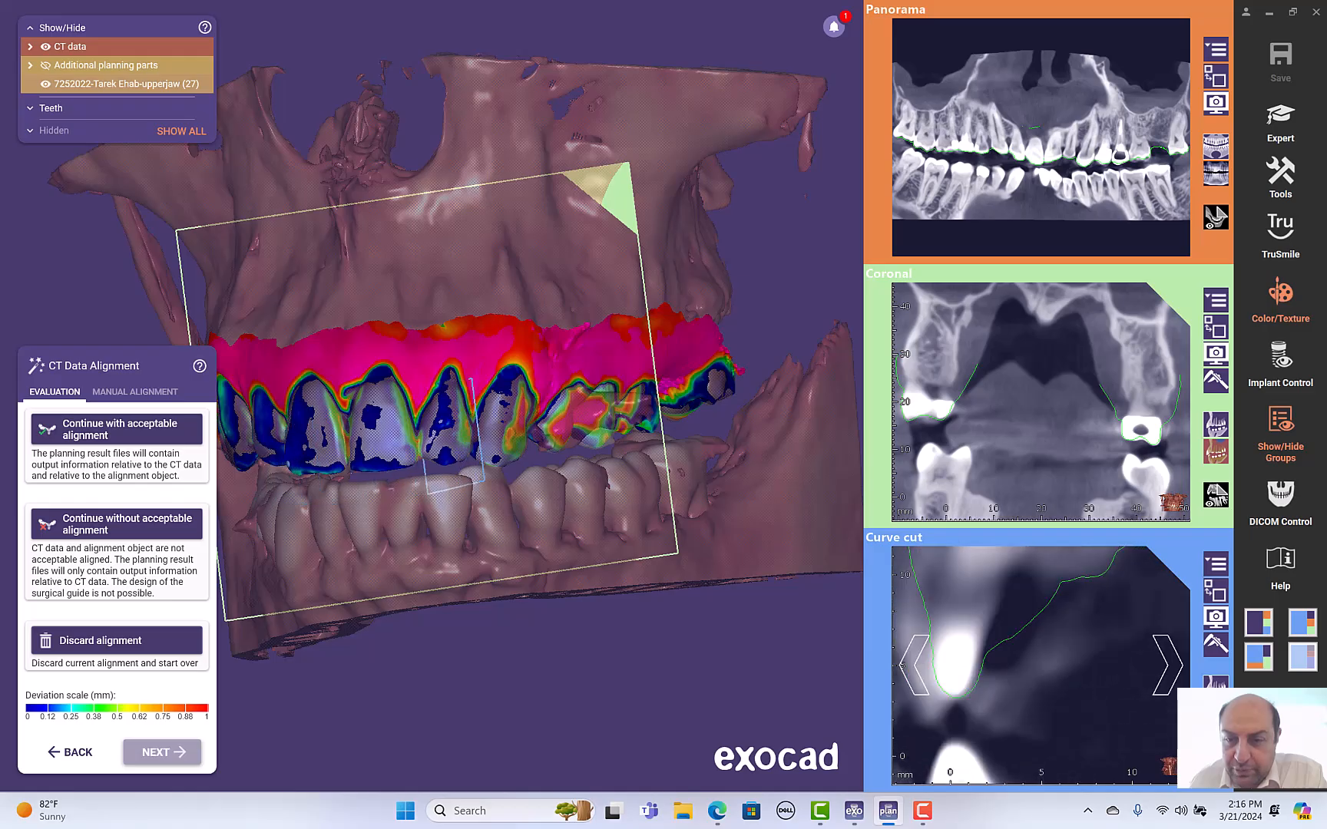
pyautogui.scroll(-2, 1040, 665)
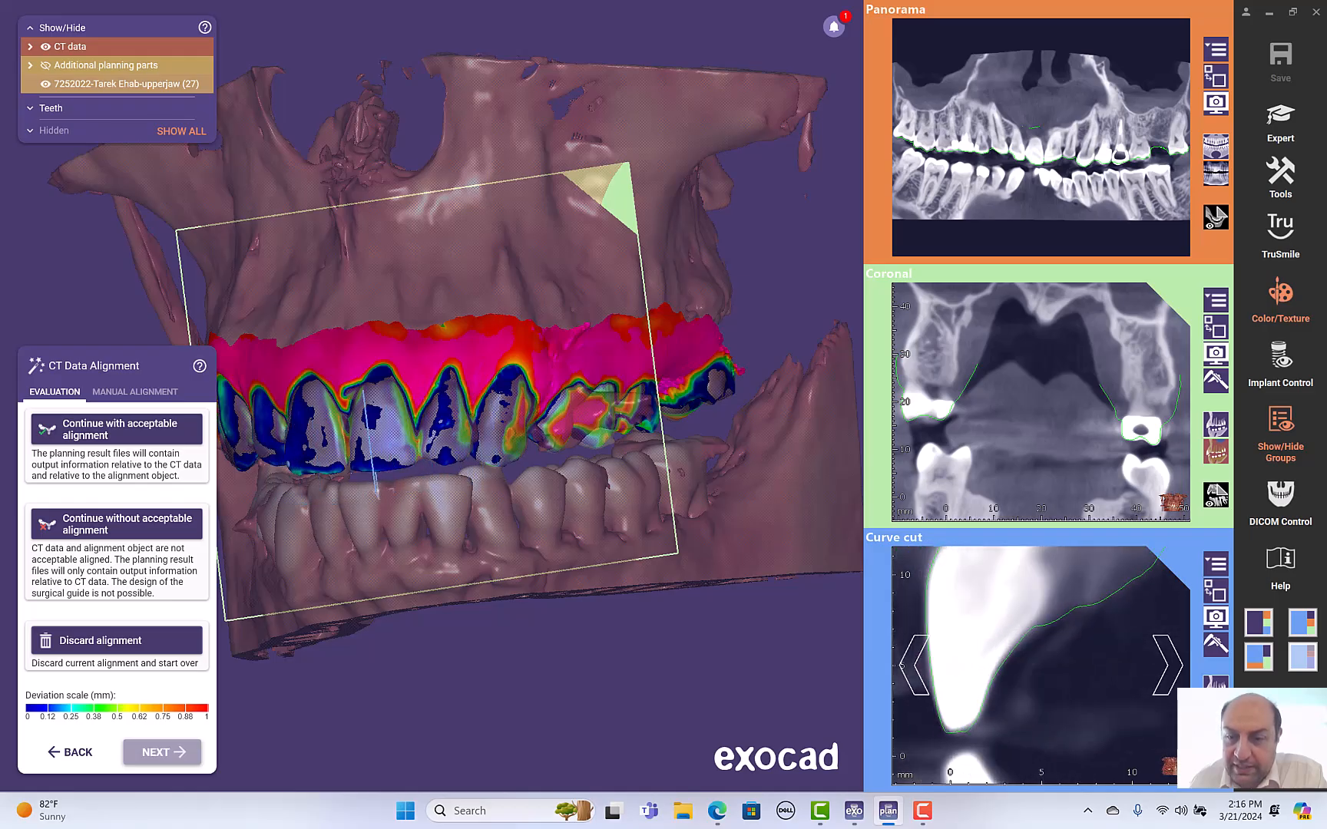
pyautogui.scroll(-3, 1081, 629)
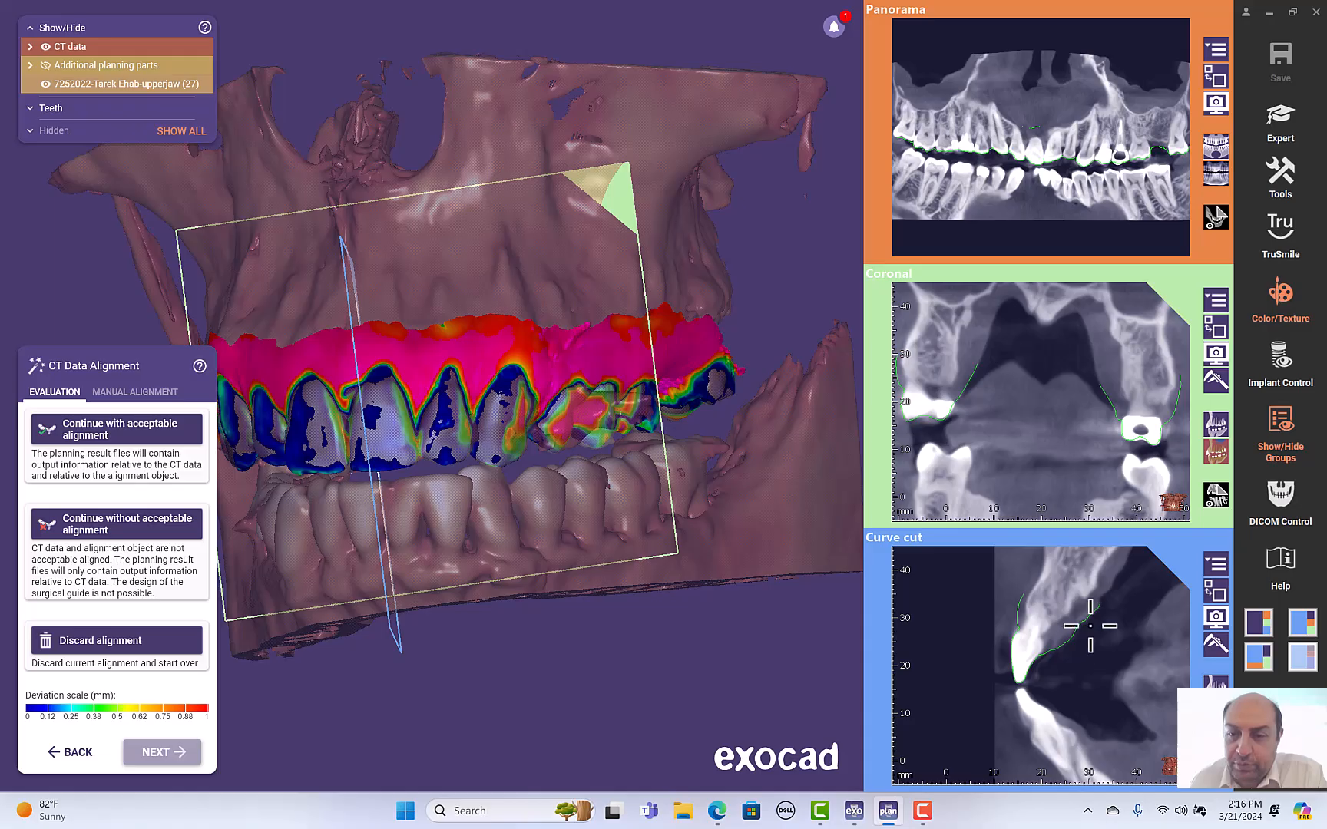
# - Try shifting the CT alignment object manually in the 3D view and curve cut, then undo the manual moves
pyautogui.scroll(-5, 1091, 626)
pyautogui.scroll(-6, 1041, 665)
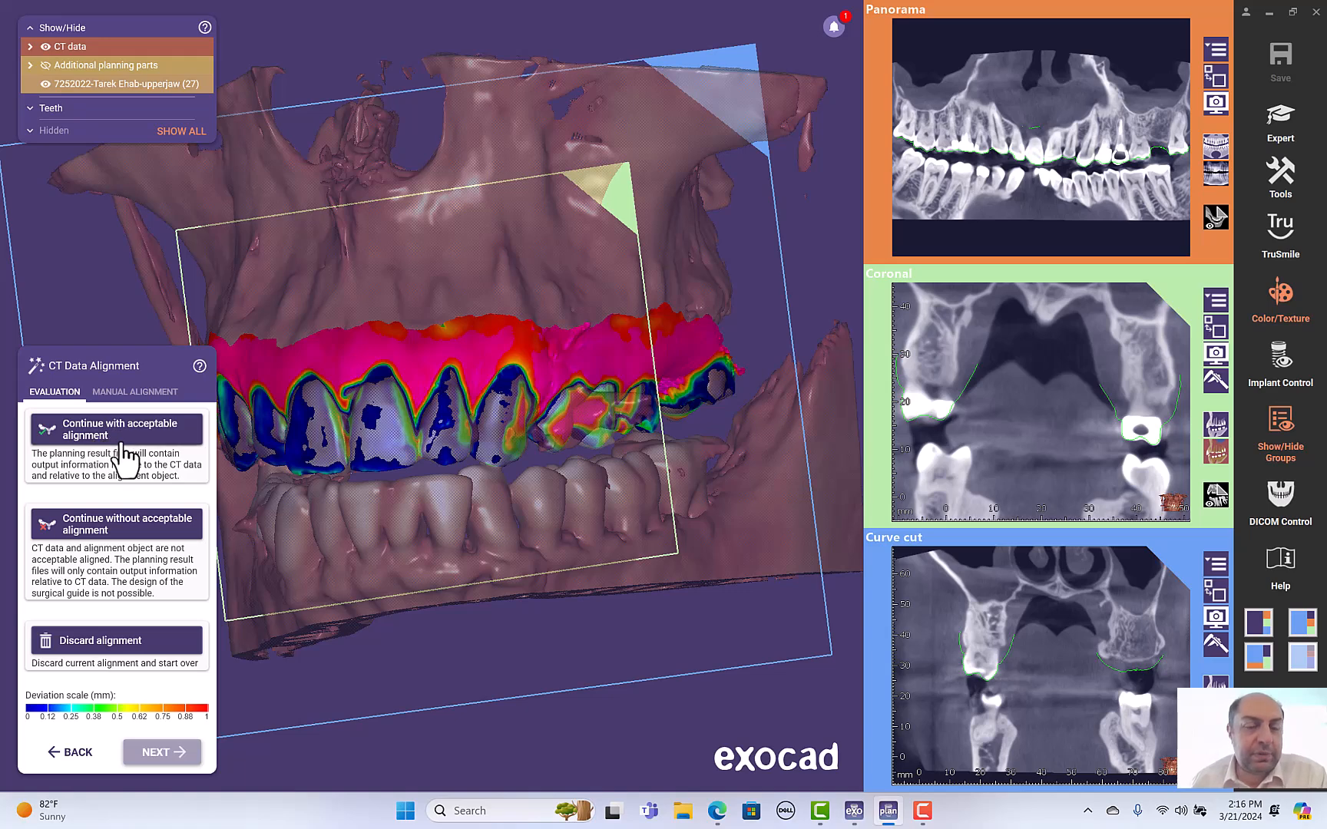
pyautogui.click(135, 391)
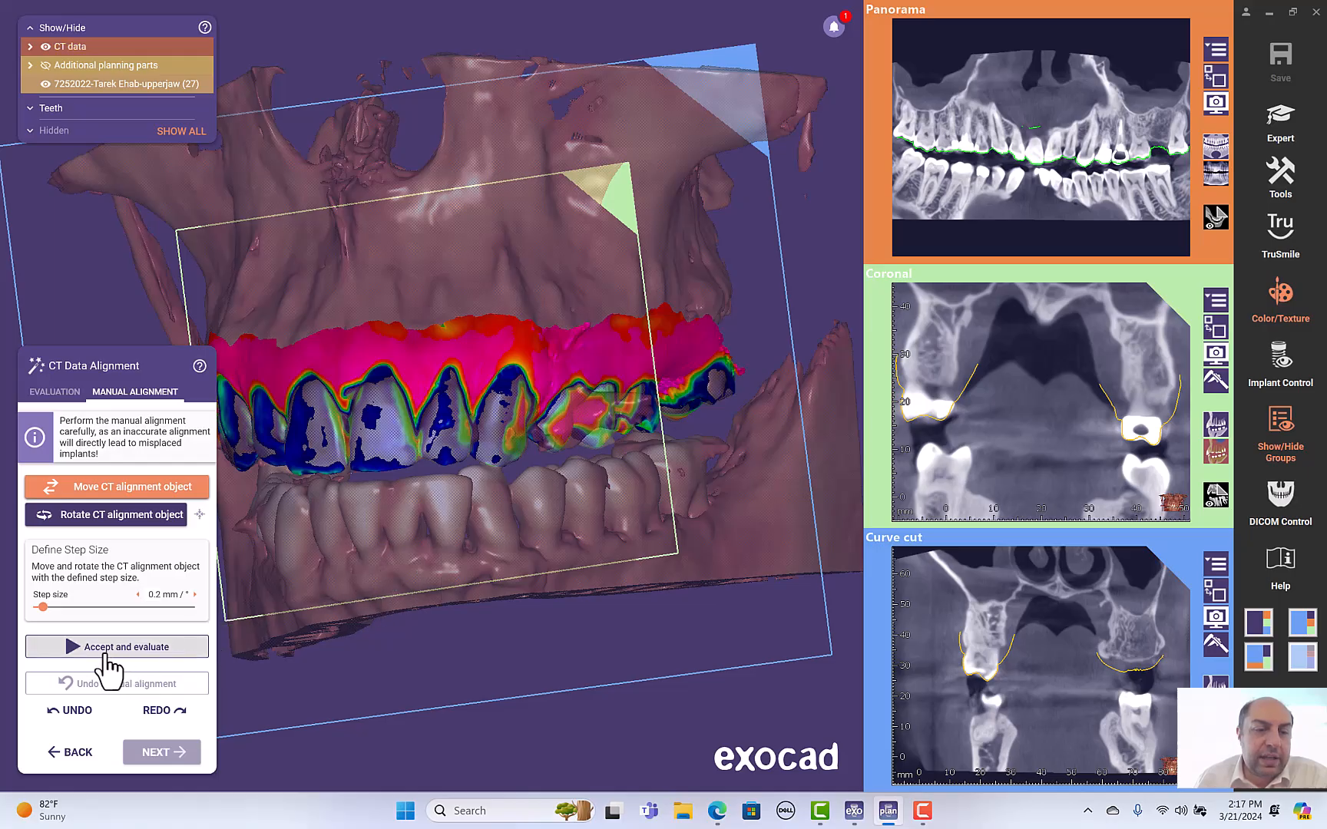
pyautogui.click(86, 492)
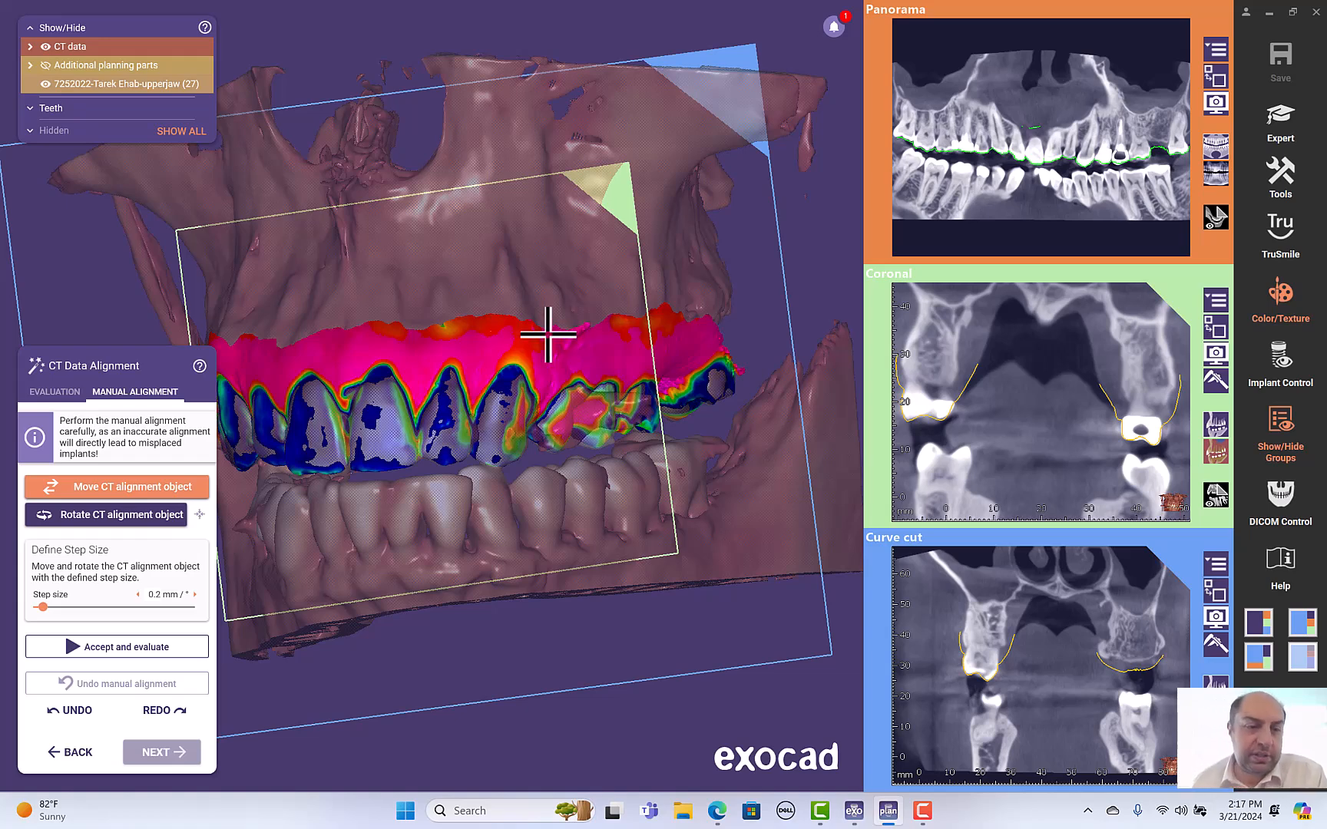
pyautogui.click(91, 491)
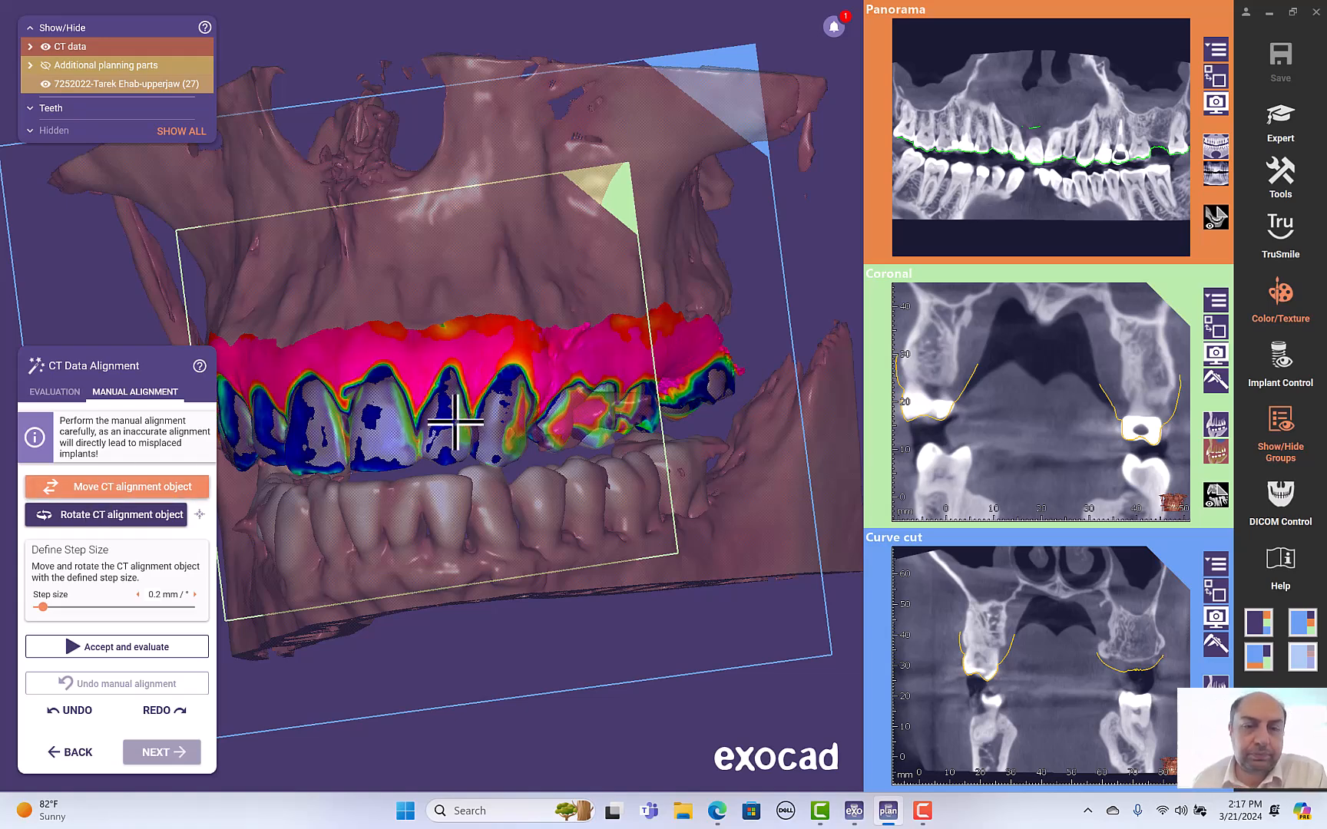
pyautogui.moveTo(450, 380)
pyautogui.mouseDown()
pyautogui.moveTo(464, 411)
pyautogui.moveTo(521, 343)
pyautogui.moveTo(406, 347)
pyautogui.moveTo(460, 376)
pyautogui.moveTo(422, 382)
pyautogui.moveTo(446, 387)
pyautogui.mouseUp()
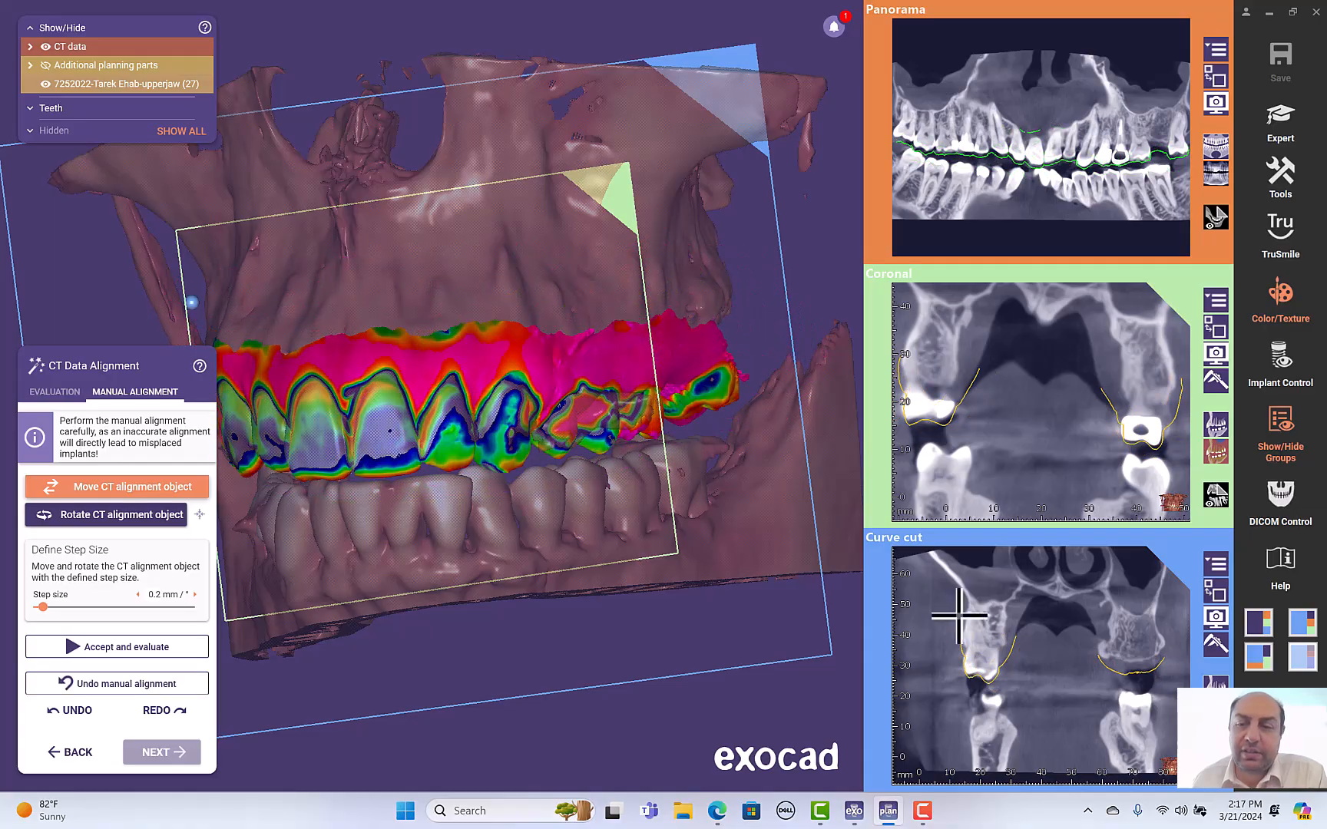
pyautogui.moveTo(1022, 649)
pyautogui.mouseDown()
pyautogui.moveTo(1031, 661)
pyautogui.moveTo(1002, 646)
pyautogui.moveTo(1013, 652)
pyautogui.moveTo(1024, 617)
pyautogui.moveTo(1041, 644)
pyautogui.moveTo(1023, 649)
pyautogui.mouseUp()
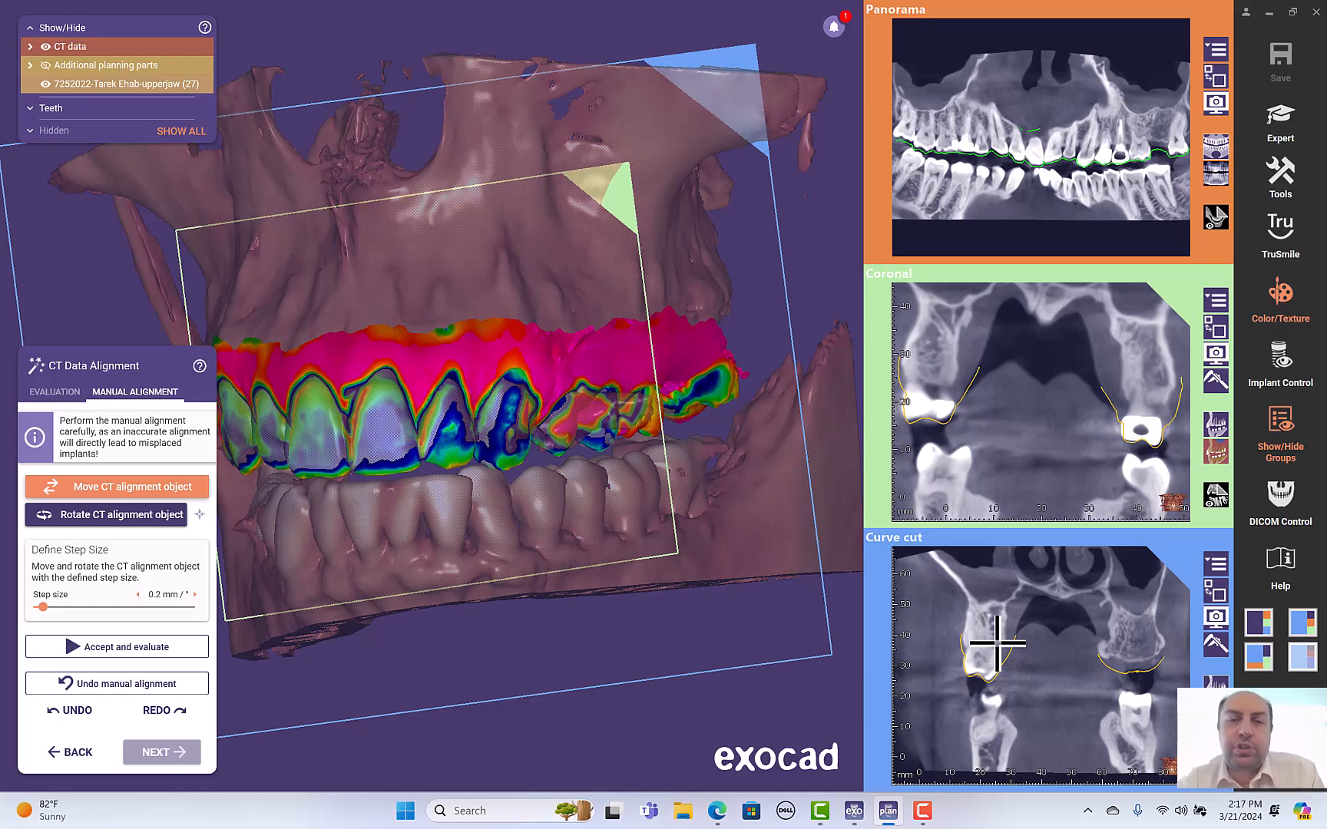
pyautogui.moveTo(997, 644); pyautogui.dragTo(1033, 662)
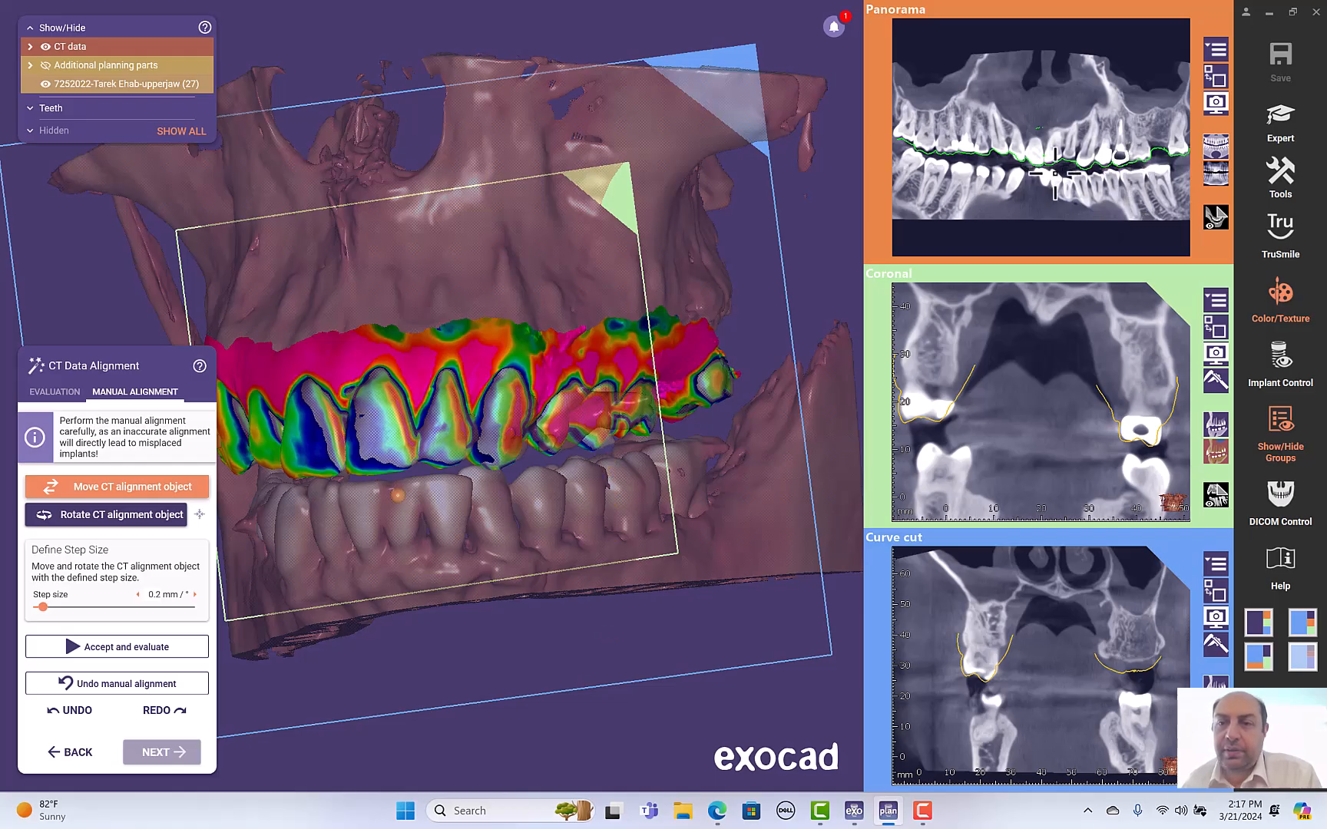
pyautogui.moveTo(563, 284); pyautogui.dragTo(675, 350, button='right')
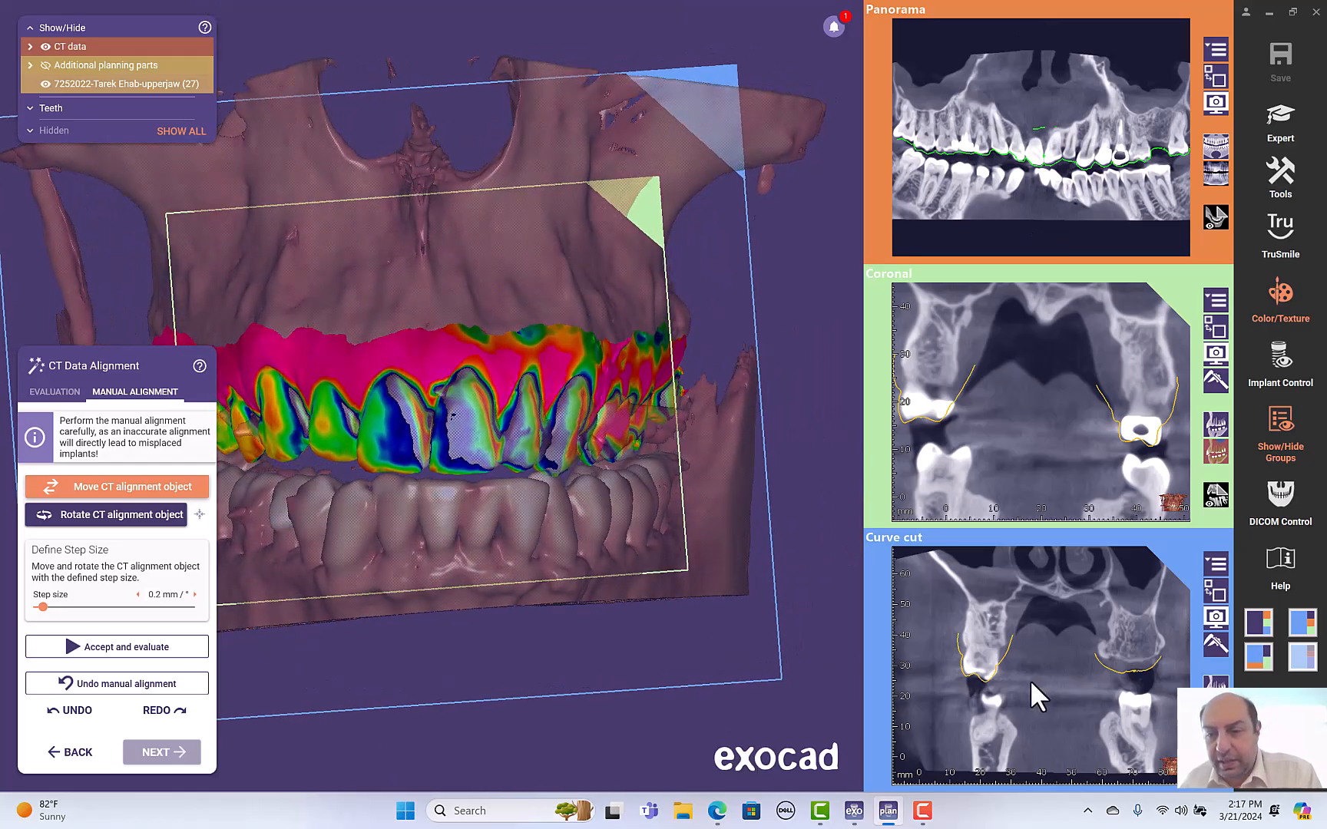
pyautogui.moveTo(1012, 681); pyautogui.dragTo(1017, 681)
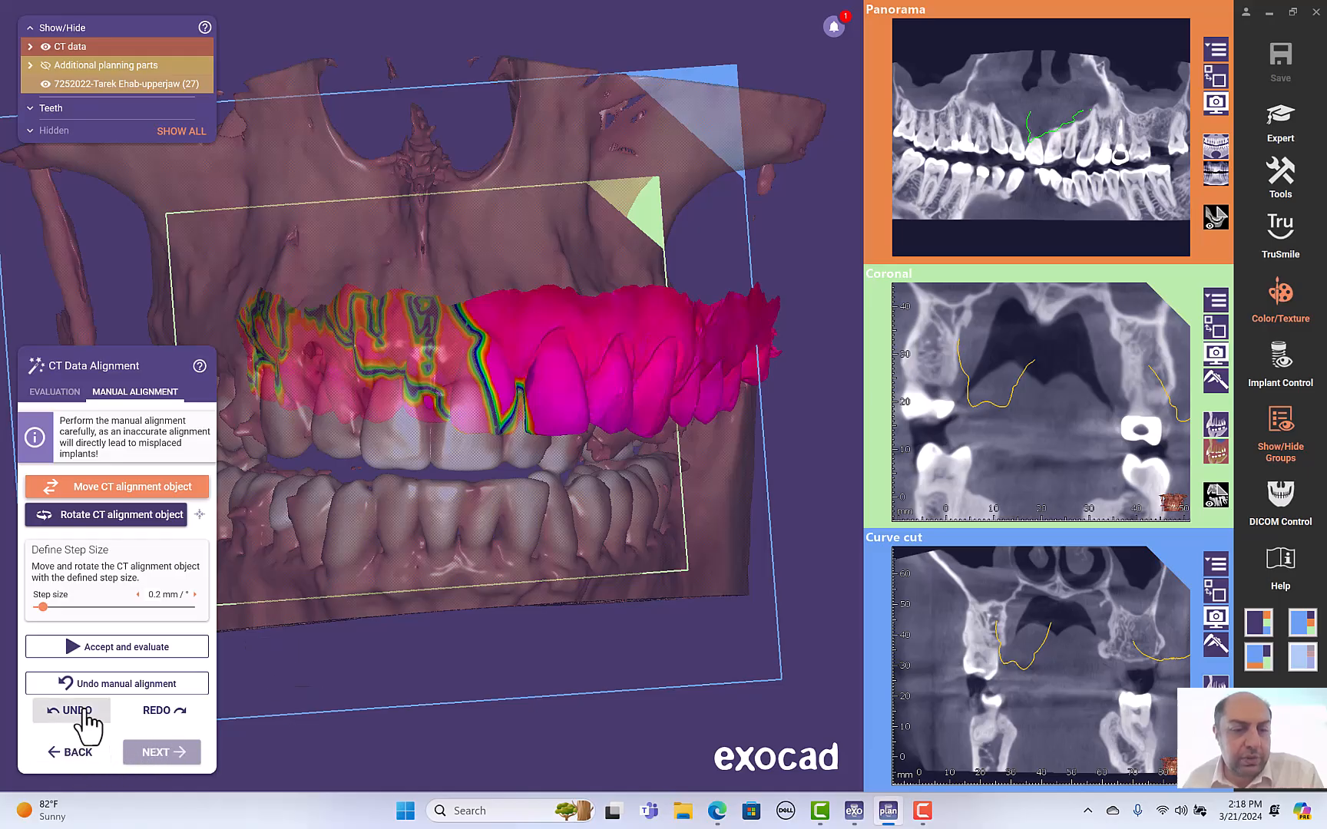
pyautogui.click(86, 713)
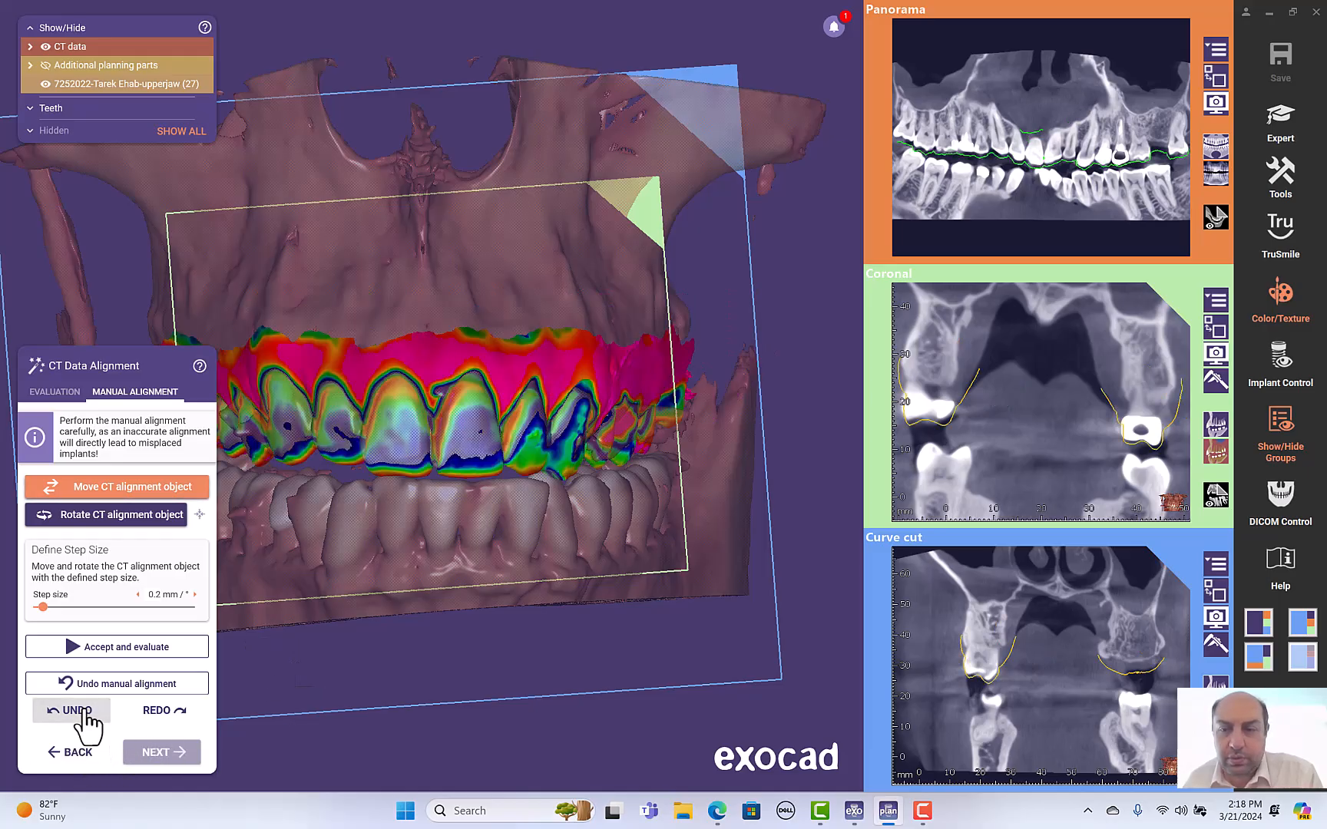
pyautogui.click(86, 712)
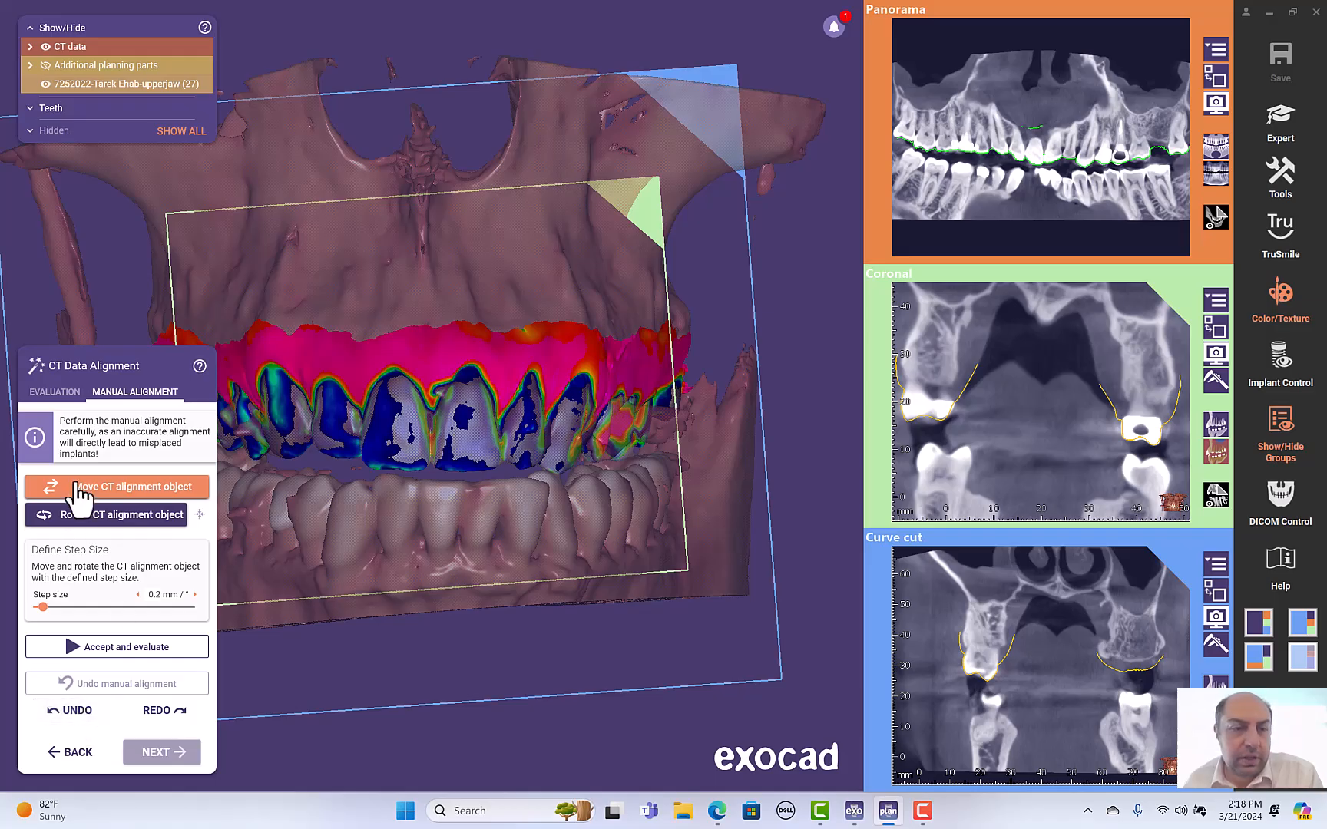
# - Return to the alignment evaluation, check the scan outline through the coronal and curve-cut slices, and continue with the acceptable alignment
pyautogui.click(71, 392)
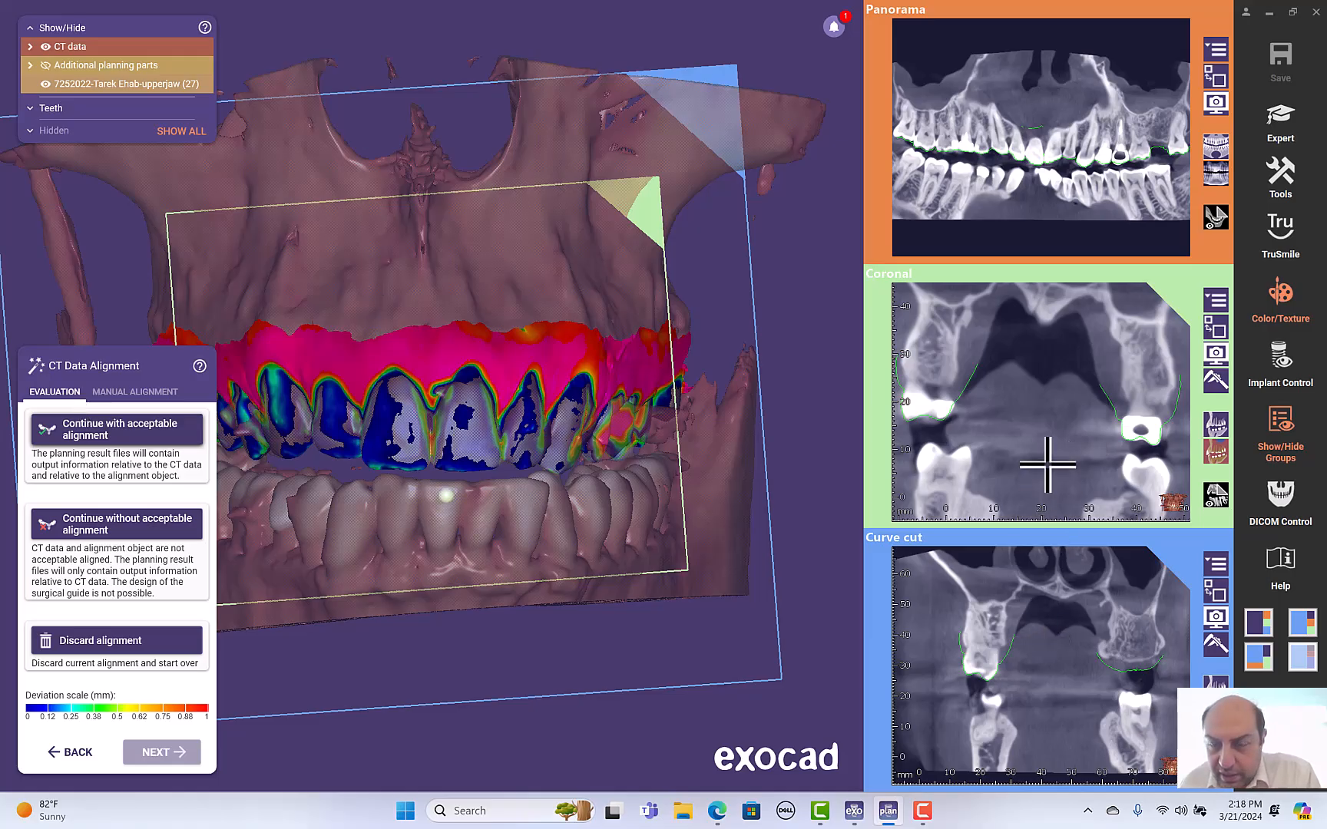
pyautogui.scroll(-8, 1051, 465)
pyautogui.scroll(-4, 1052, 466)
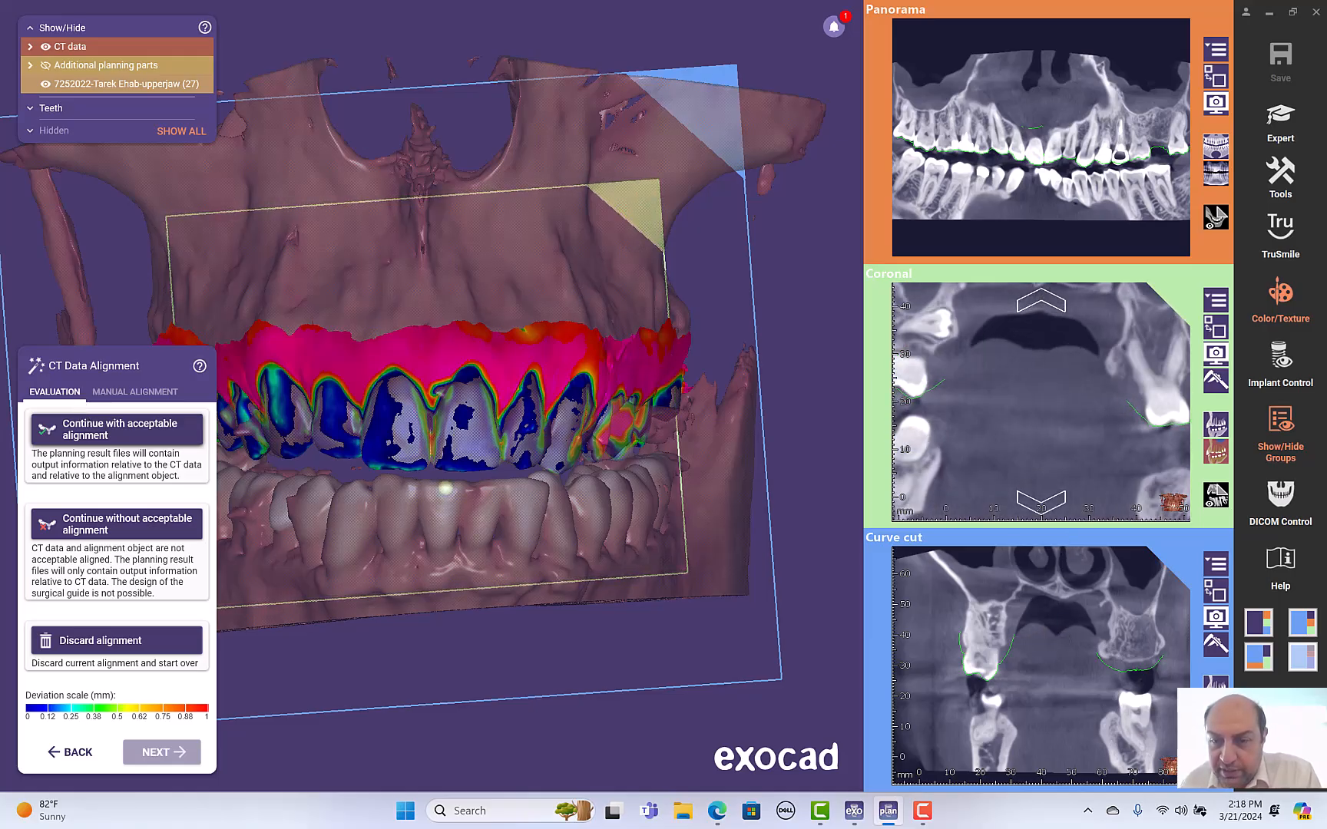
pyautogui.scroll(-5, 1075, 599)
pyautogui.scroll(-3, 991, 699)
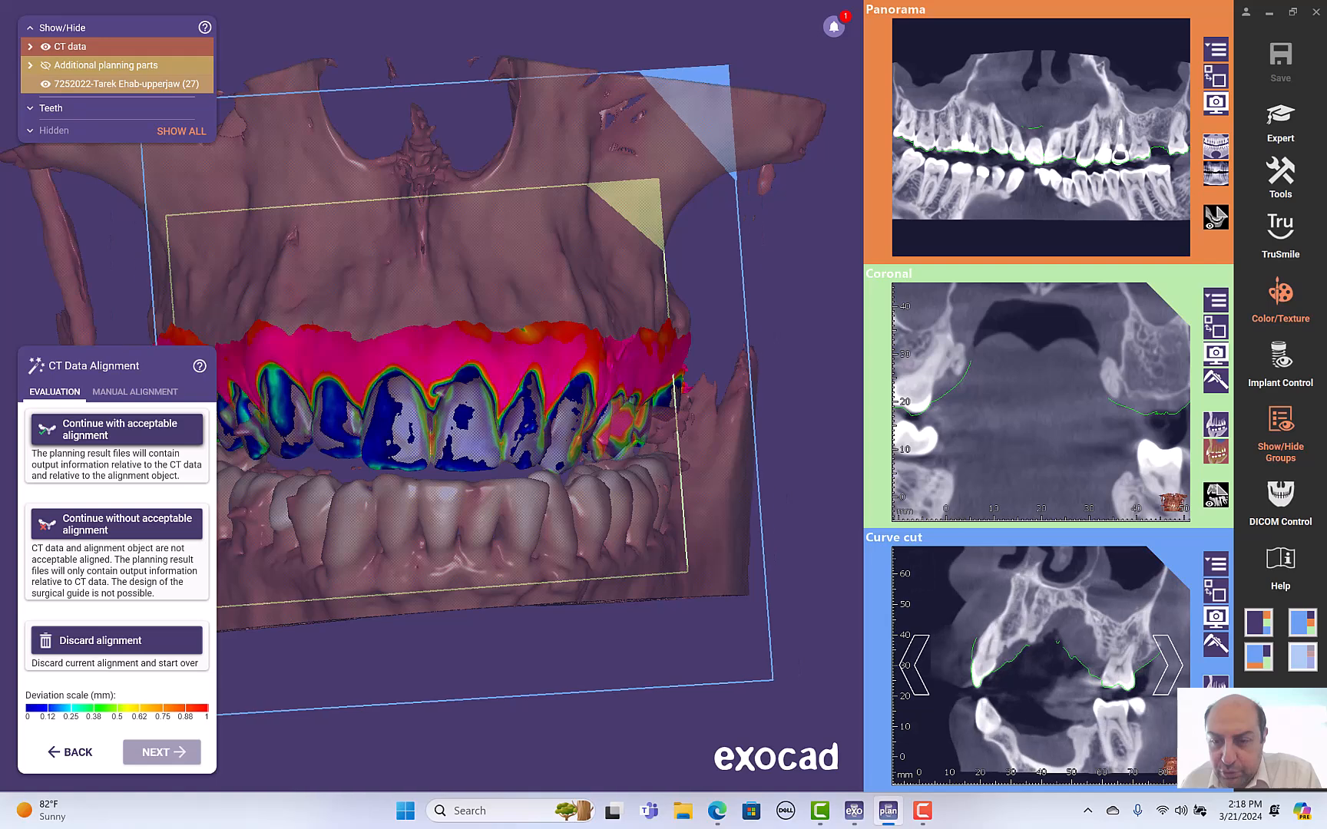
pyautogui.keyDown('ctrl'); pyautogui.scroll(5, 991, 699); pyautogui.keyUp('ctrl')
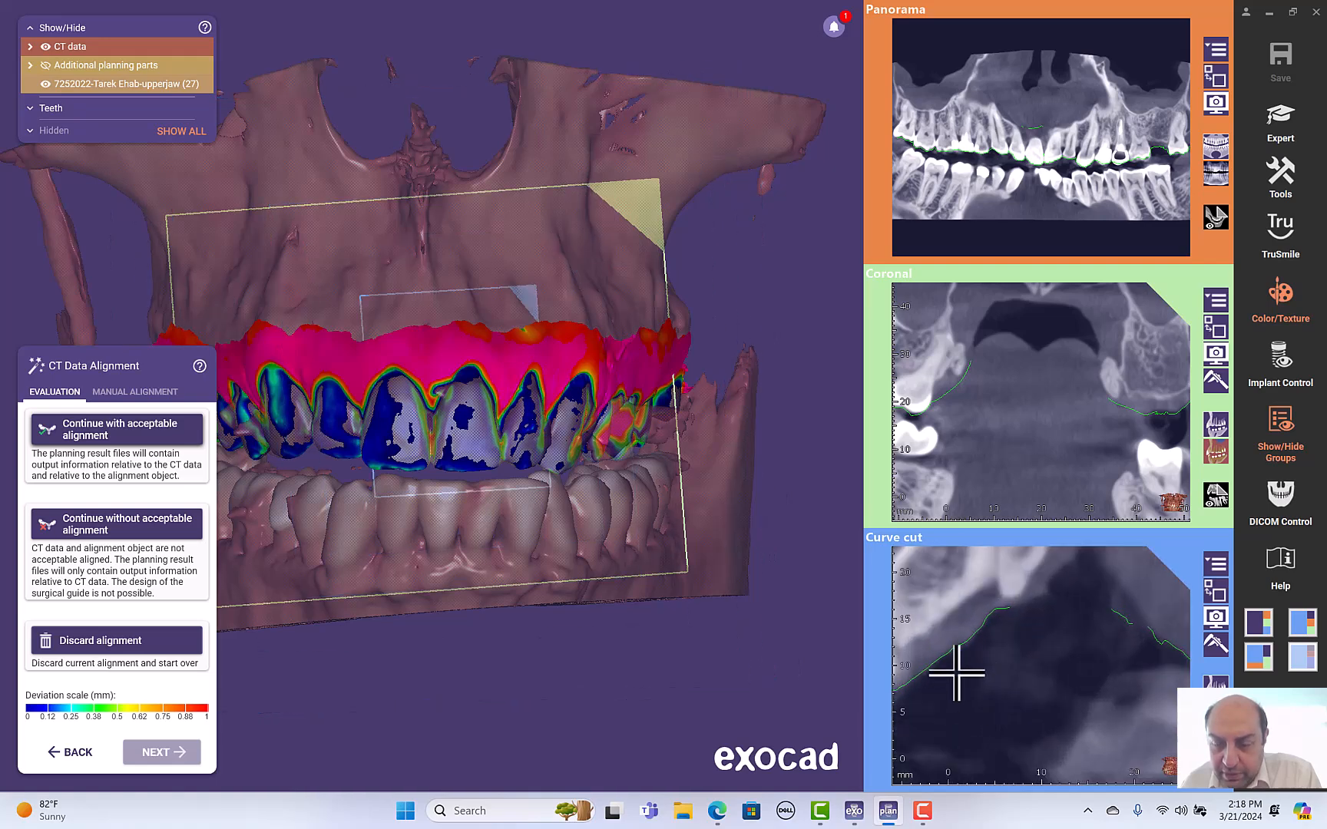
pyautogui.scroll(-4, 953, 673)
pyautogui.scroll(-5, 1087, 673)
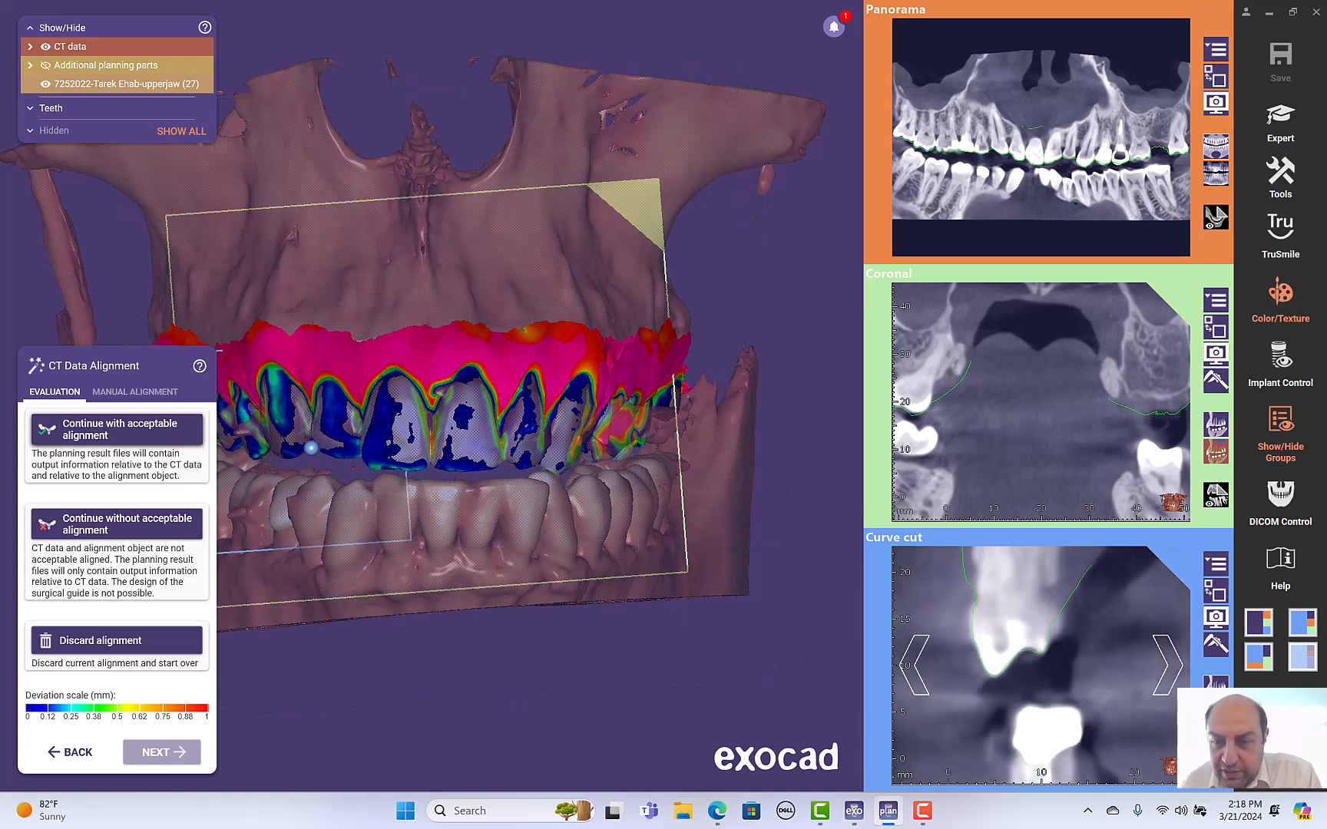
pyautogui.scroll(-3, 1088, 673)
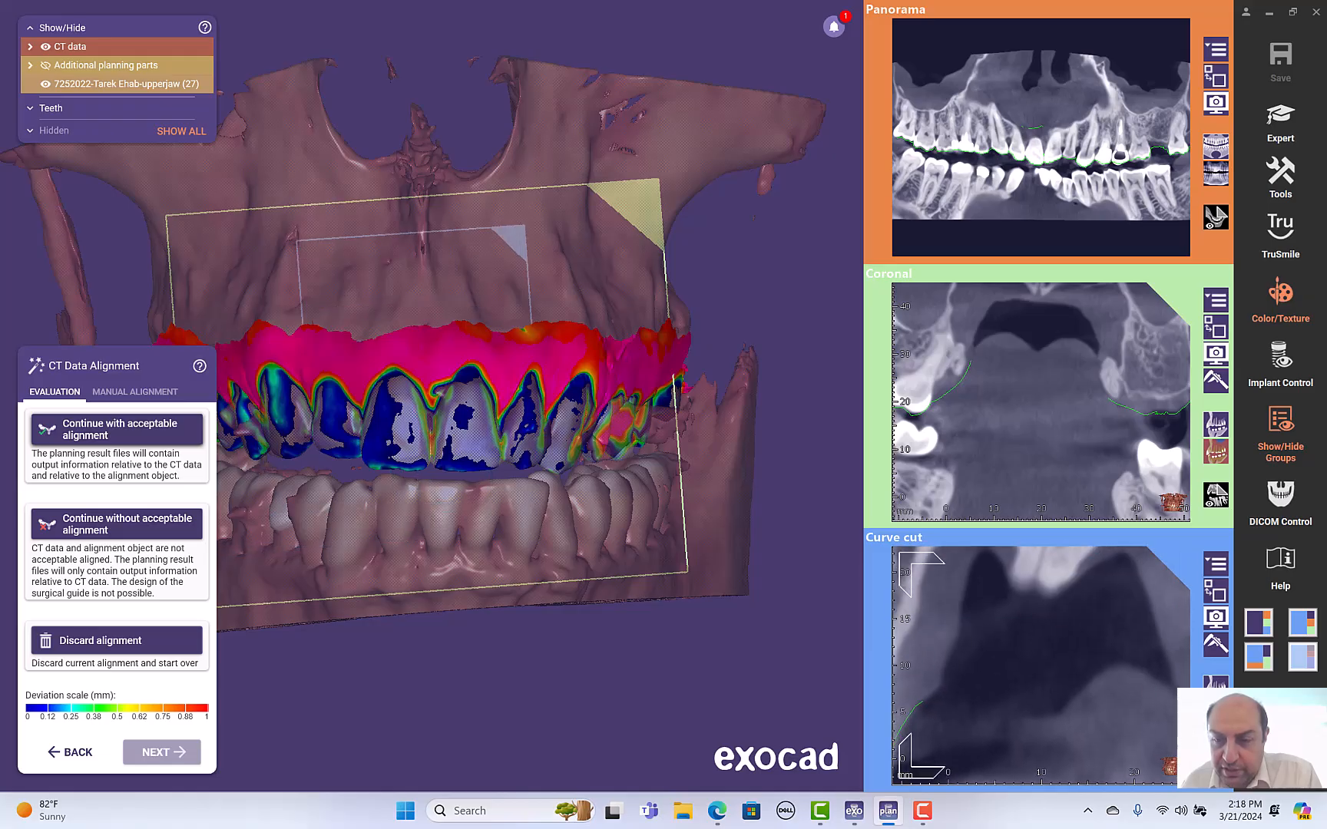
pyautogui.keyDown('ctrl'); pyautogui.scroll(-3, 1161, 607); pyautogui.keyUp('ctrl')
pyautogui.keyDown('ctrl'); pyautogui.scroll(3, 1121, 634); pyautogui.keyUp('ctrl')
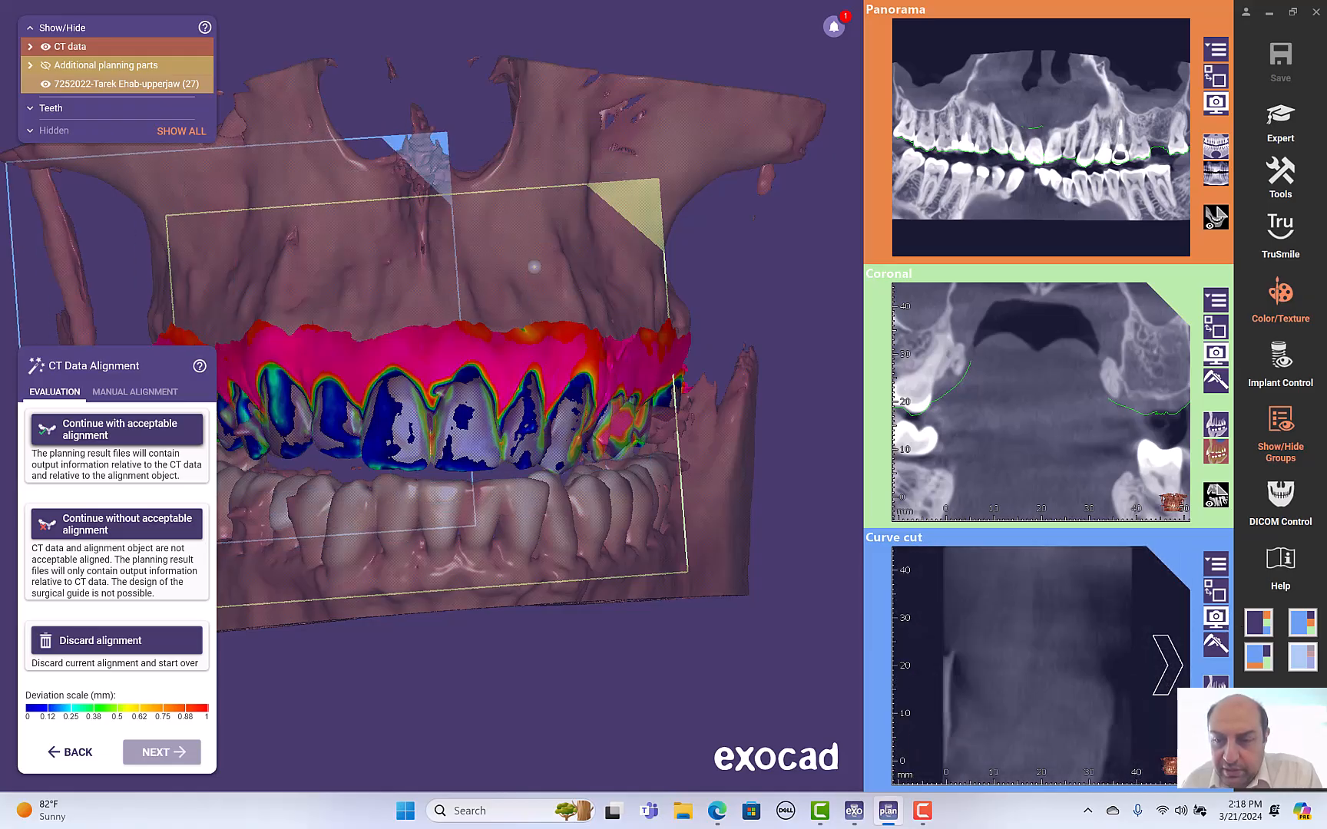
pyautogui.keyDown('ctrl'); pyautogui.scroll(-3, 1121, 634); pyautogui.keyUp('ctrl')
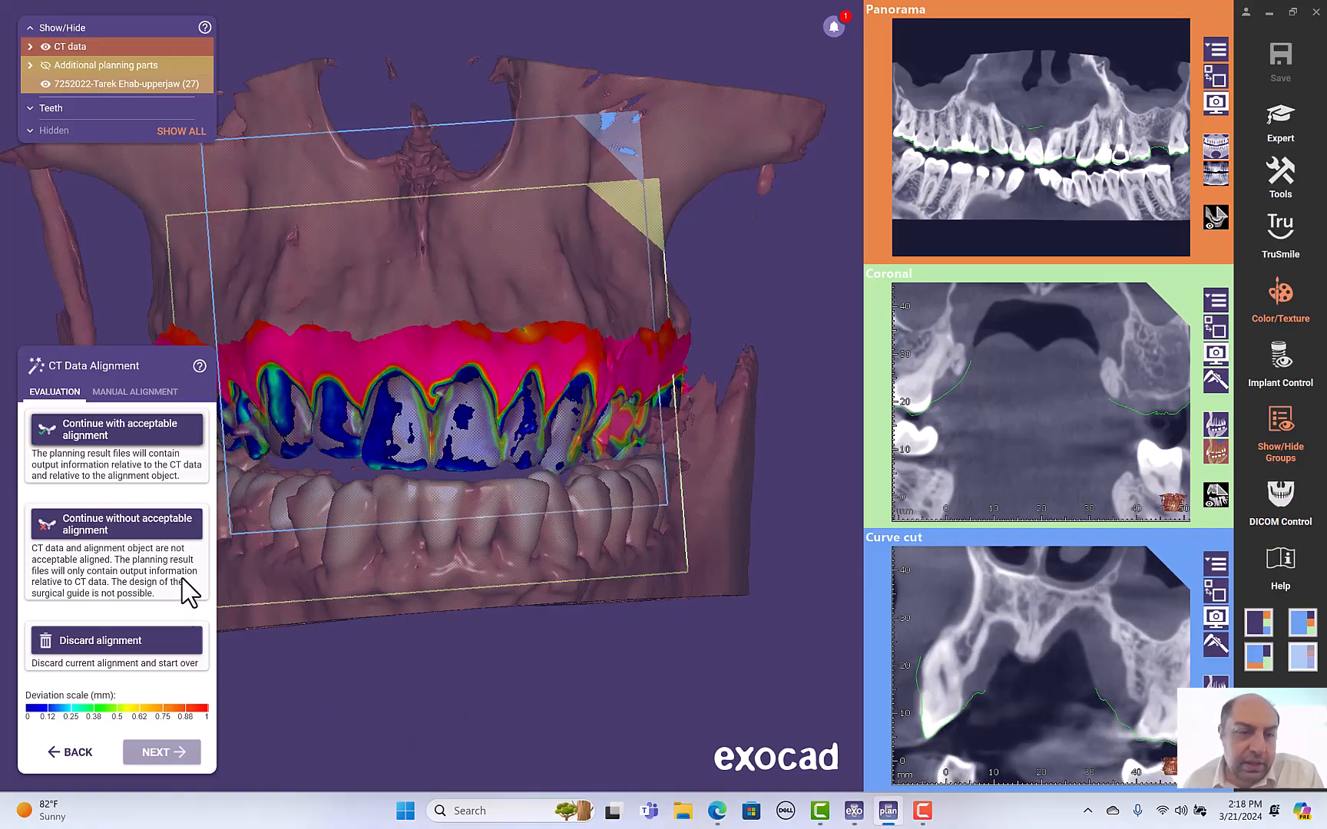
pyautogui.click(132, 437)
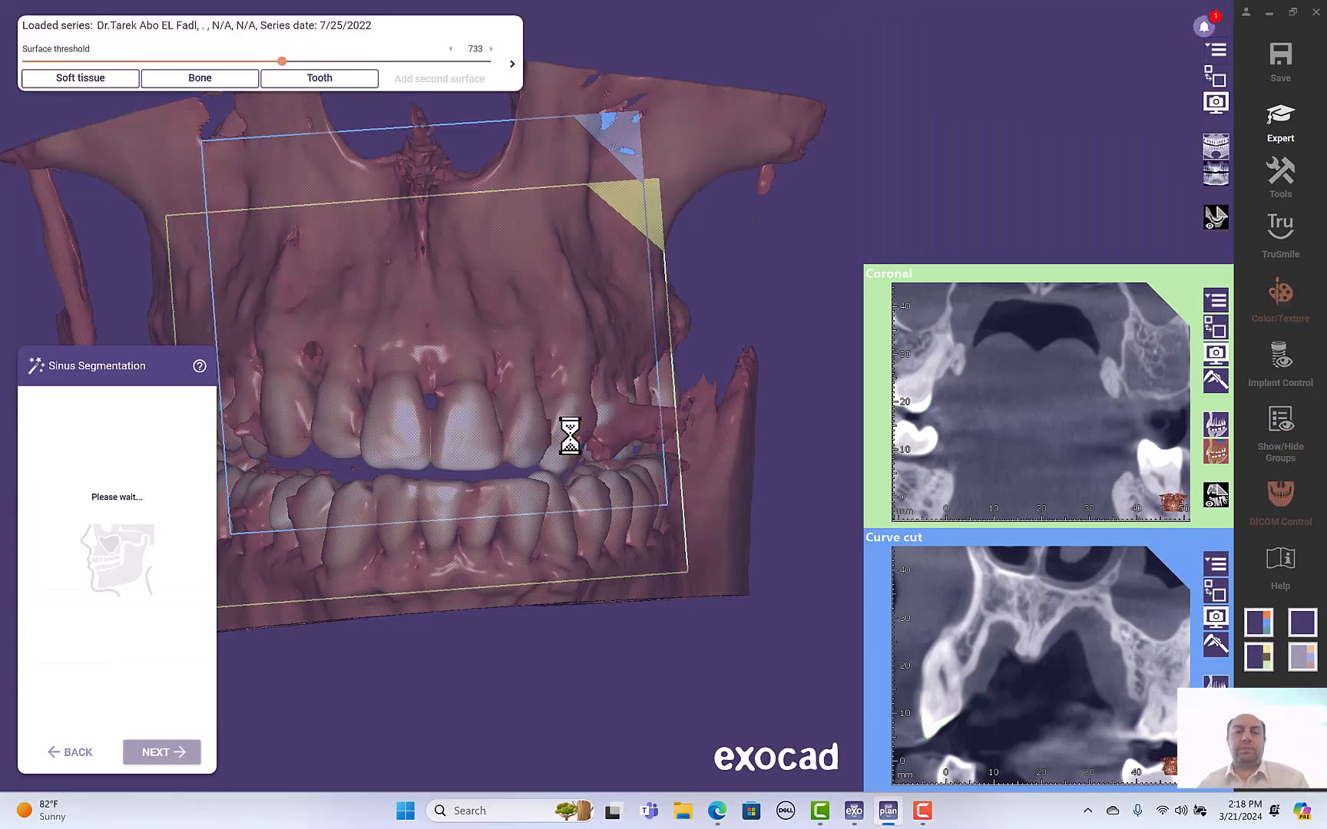